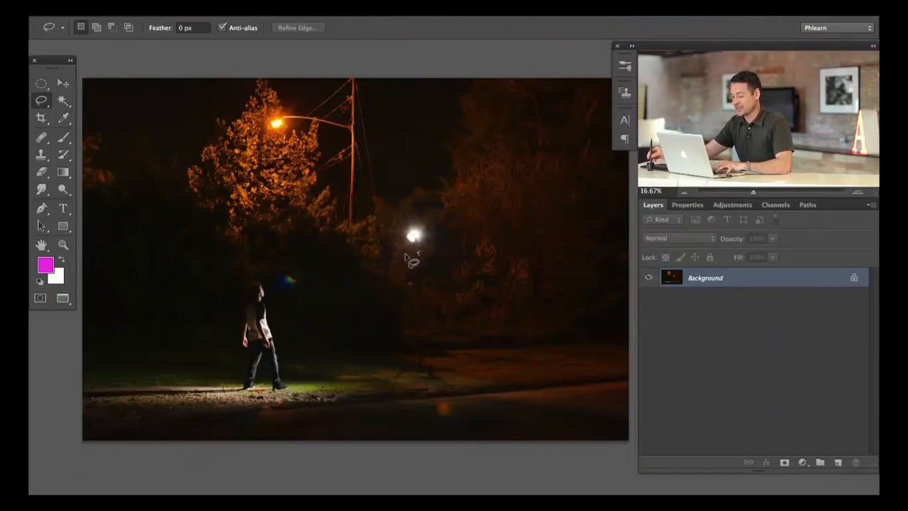
- Examine the bright studio light and its stand in the trees, both up close and in relation to the walking man
{"action": "left_click_drag", "start_coordinate": [408, 314], "coordinate": [398, 319]}
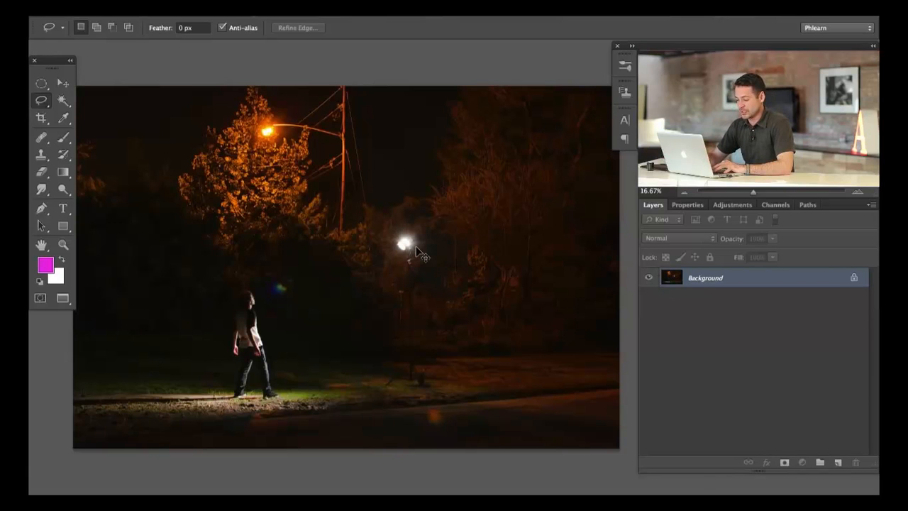
{"action": "key", "text": "super+plus"}
{"action": "key", "text": "super+plus"}
{"action": "key", "text": "super+plus"}
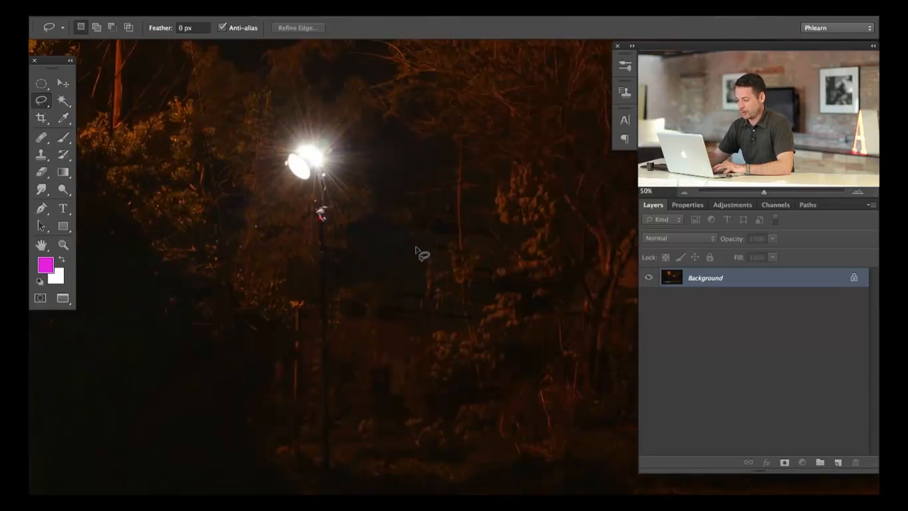
{"action": "left_click_drag", "start_coordinate": [257, 324], "coordinate": [414, 172]}
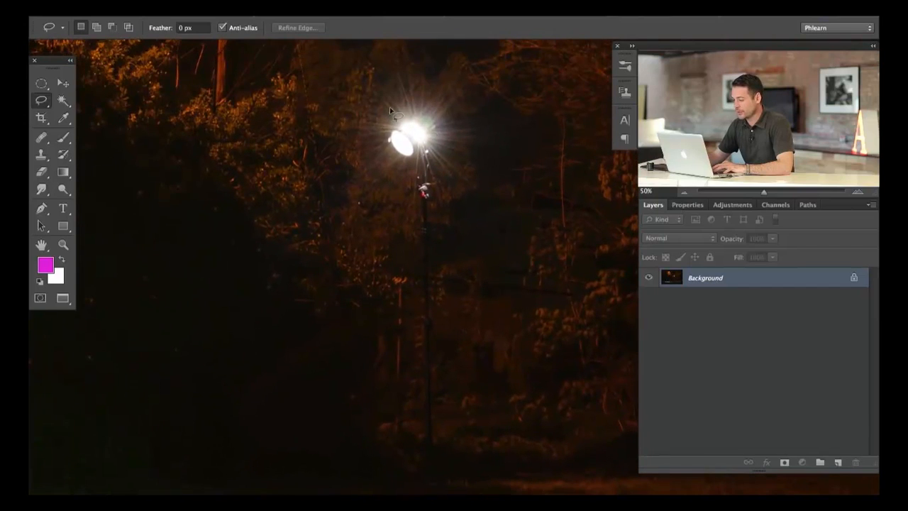
{"action": "key", "text": "super+plus"}
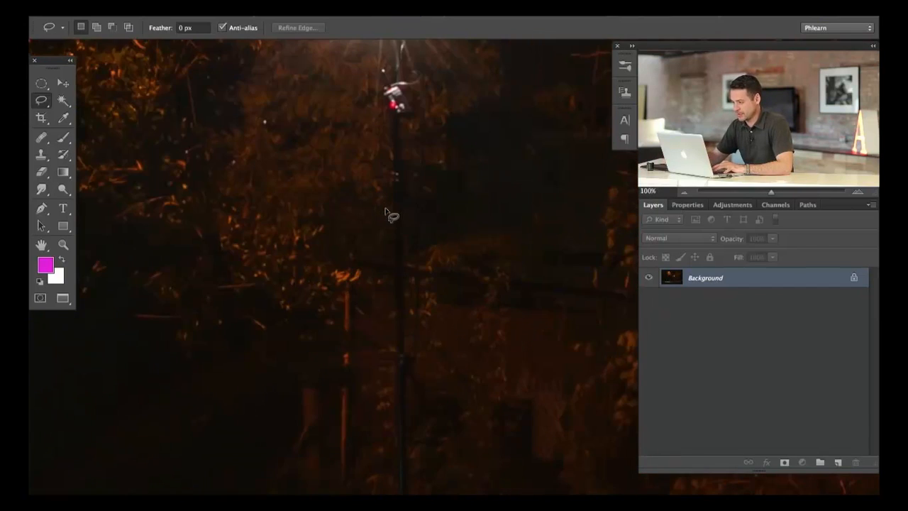
{"action": "left_click_drag", "start_coordinate": [421, 163], "coordinate": [395, 277]}
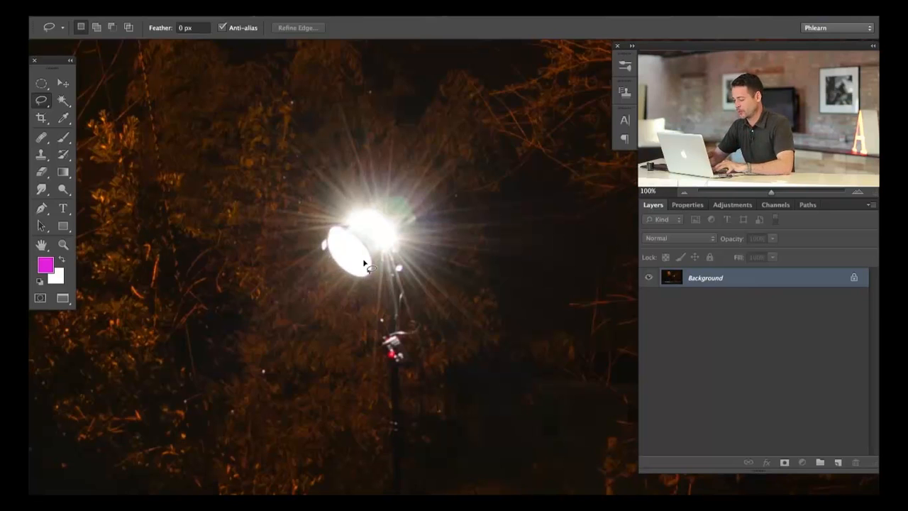
{"action": "key", "text": "super+minus"}
{"action": "key", "text": "super+minus"}
{"action": "key", "text": "super+minus"}
{"action": "left_click_drag", "start_coordinate": [390, 376], "coordinate": [474, 289]}
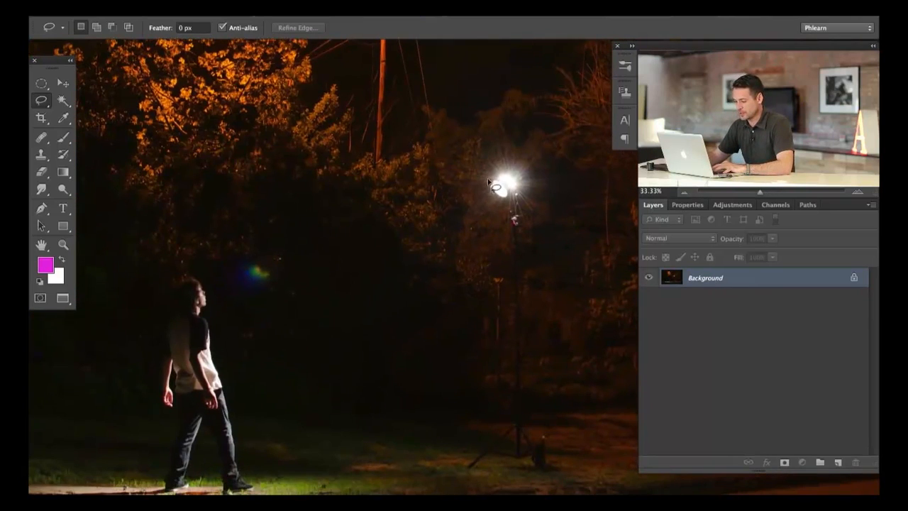
{"action": "left_click_drag", "start_coordinate": [514, 211], "coordinate": [362, 288]}
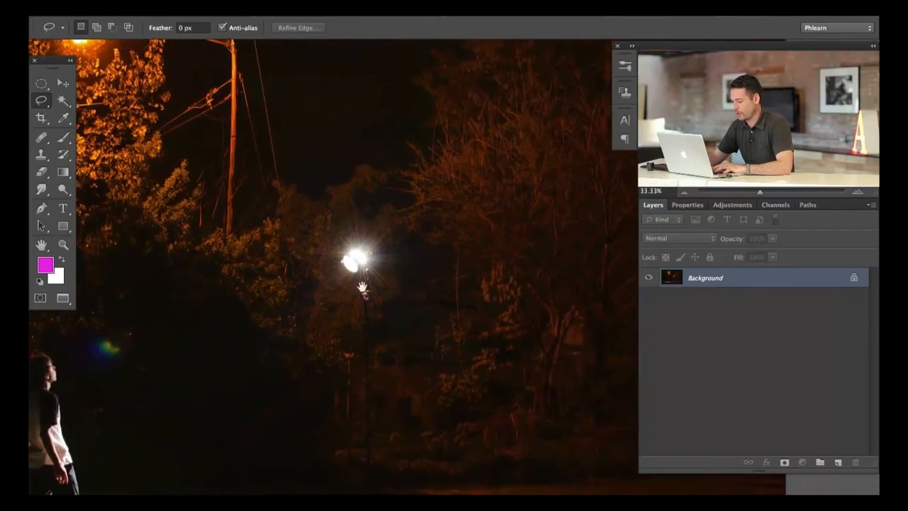
- Add a new layer and clone the surrounding dark foliage over the bright studio light and its flare with the Clone Stamp
{"action": "left_click", "coordinate": [837, 463]}
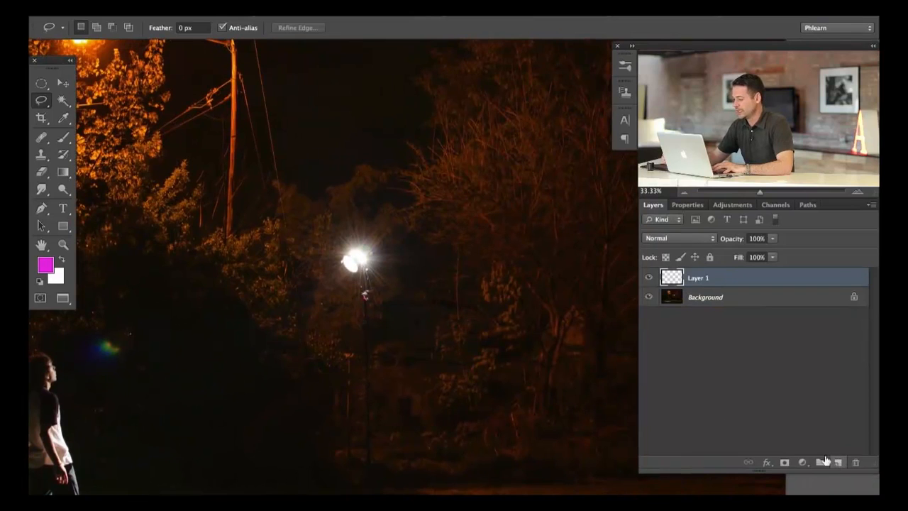
{"action": "key", "text": "super+plus"}
{"action": "scroll", "coordinate": [392, 291], "scroll_direction": "left", "scroll_amount": 5}
{"action": "scroll", "coordinate": [391, 291], "scroll_direction": "up", "scroll_amount": 3}
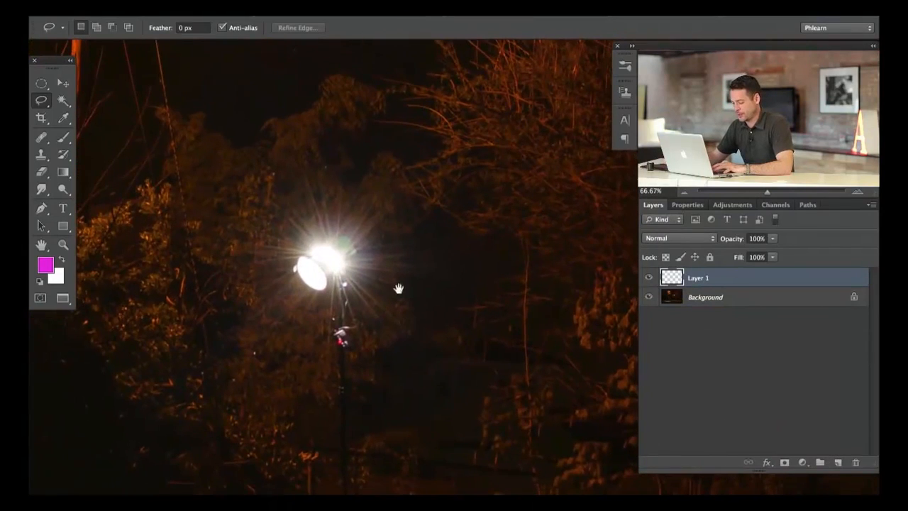
{"action": "key", "text": "s"}
{"action": "left_click", "coordinate": [282, 388], "text": "alt"}
{"action": "mouse_move", "coordinate": [306, 268]}
{"action": "left_mouse_down"}
{"action": "mouse_move", "coordinate": [301, 303]}
{"action": "mouse_move", "coordinate": [311, 280]}
{"action": "mouse_move", "coordinate": [310, 296]}
{"action": "mouse_move", "coordinate": [330, 284]}
{"action": "mouse_move", "coordinate": [318, 326]}
{"action": "mouse_move", "coordinate": [342, 321]}
{"action": "mouse_move", "coordinate": [336, 342]}
{"action": "mouse_move", "coordinate": [346, 333]}
{"action": "mouse_move", "coordinate": [331, 344]}
{"action": "mouse_move", "coordinate": [303, 290]}
{"action": "mouse_move", "coordinate": [292, 292]}
{"action": "mouse_move", "coordinate": [285, 326]}
{"action": "mouse_move", "coordinate": [263, 317]}
{"action": "mouse_move", "coordinate": [264, 248]}
{"action": "mouse_move", "coordinate": [246, 267]}
{"action": "mouse_move", "coordinate": [287, 283]}
{"action": "mouse_move", "coordinate": [304, 251]}
{"action": "mouse_move", "coordinate": [279, 363]}
{"action": "mouse_move", "coordinate": [320, 233]}
{"action": "mouse_move", "coordinate": [311, 217]}
{"action": "mouse_move", "coordinate": [286, 229]}
{"action": "mouse_move", "coordinate": [281, 236]}
{"action": "mouse_move", "coordinate": [313, 245]}
{"action": "mouse_move", "coordinate": [322, 236]}
{"action": "mouse_move", "coordinate": [323, 270]}
{"action": "mouse_move", "coordinate": [328, 251]}
{"action": "mouse_move", "coordinate": [308, 296]}
{"action": "mouse_move", "coordinate": [340, 261]}
{"action": "mouse_move", "coordinate": [353, 273]}
{"action": "mouse_move", "coordinate": [340, 310]}
{"action": "mouse_move", "coordinate": [368, 298]}
{"action": "mouse_move", "coordinate": [340, 306]}
{"action": "mouse_move", "coordinate": [364, 311]}
{"action": "mouse_move", "coordinate": [296, 352]}
{"action": "mouse_move", "coordinate": [369, 222]}
{"action": "mouse_move", "coordinate": [366, 277]}
{"action": "mouse_move", "coordinate": [381, 279]}
{"action": "mouse_move", "coordinate": [385, 254]}
{"action": "mouse_move", "coordinate": [386, 276]}
{"action": "mouse_move", "coordinate": [403, 282]}
{"action": "mouse_move", "coordinate": [419, 263]}
{"action": "mouse_move", "coordinate": [438, 280]}
{"action": "left_mouse_up"}
{"action": "left_click", "coordinate": [260, 384], "text": "alt"}
{"action": "left_click", "coordinate": [433, 309], "text": "alt"}
{"action": "left_click", "coordinate": [435, 308], "text": "alt"}
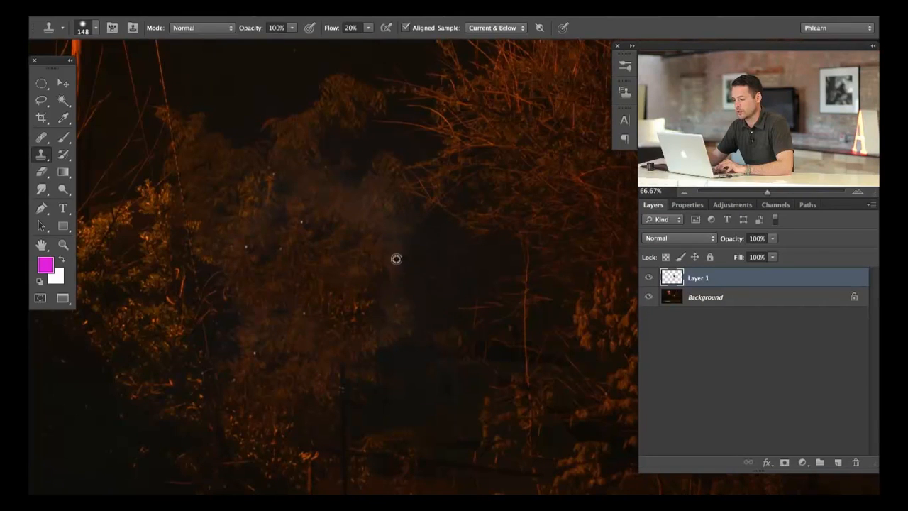
- Refine the patched foliage where the light was by cloning fresh samples of nearby leaves over its uneven spots
{"action": "left_click", "coordinate": [225, 183], "text": "alt"}
{"action": "left_click", "coordinate": [356, 226]}
{"action": "mouse_move", "coordinate": [355, 226]}
{"action": "left_mouse_down"}
{"action": "mouse_move", "coordinate": [336, 199]}
{"action": "mouse_move", "coordinate": [312, 208]}
{"action": "mouse_move", "coordinate": [314, 255]}
{"action": "left_mouse_up"}
{"action": "left_click", "coordinate": [233, 162], "text": "alt"}
{"action": "mouse_move", "coordinate": [276, 225]}
{"action": "left_mouse_down"}
{"action": "mouse_move", "coordinate": [307, 243]}
{"action": "mouse_move", "coordinate": [304, 221]}
{"action": "mouse_move", "coordinate": [277, 268]}
{"action": "left_mouse_up"}
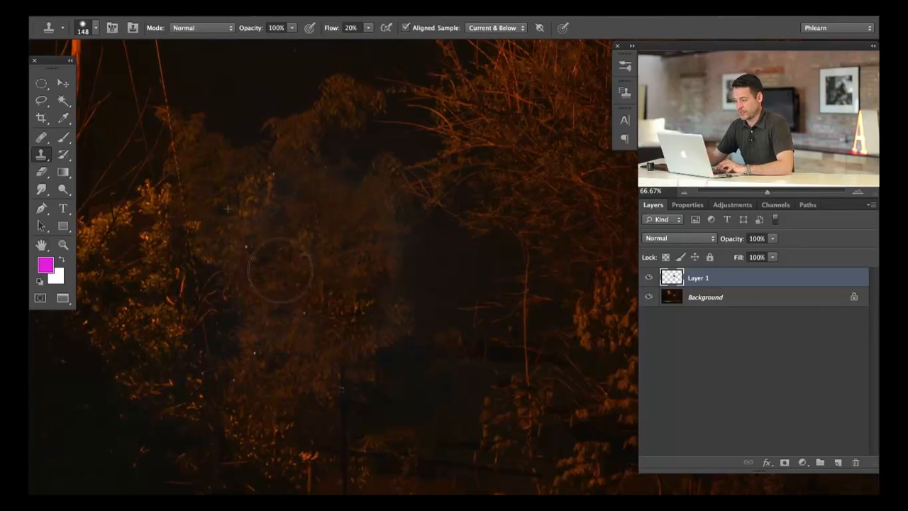
{"action": "left_click", "coordinate": [229, 182], "text": "alt"}
{"action": "mouse_move", "coordinate": [256, 198]}
{"action": "left_mouse_down"}
{"action": "mouse_move", "coordinate": [275, 242]}
{"action": "mouse_move", "coordinate": [298, 231]}
{"action": "mouse_move", "coordinate": [276, 228]}
{"action": "mouse_move", "coordinate": [289, 220]}
{"action": "mouse_move", "coordinate": [284, 236]}
{"action": "mouse_move", "coordinate": [300, 257]}
{"action": "left_mouse_up"}
{"action": "left_click", "coordinate": [275, 322], "text": "alt"}
{"action": "mouse_move", "coordinate": [268, 228]}
{"action": "left_mouse_down"}
{"action": "mouse_move", "coordinate": [255, 235]}
{"action": "mouse_move", "coordinate": [288, 220]}
{"action": "mouse_move", "coordinate": [286, 293]}
{"action": "mouse_move", "coordinate": [280, 241]}
{"action": "left_mouse_up"}
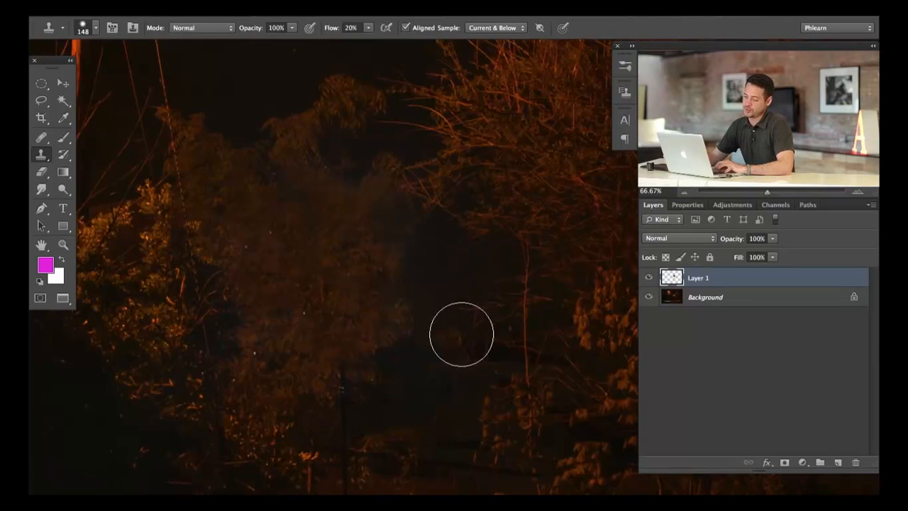
- Compare the picture with and without the cloned layer, both close to the removed light and in the full image
{"action": "left_click", "coordinate": [650, 278]}
{"action": "left_click", "coordinate": [650, 278]}
{"action": "left_click", "coordinate": [650, 277]}
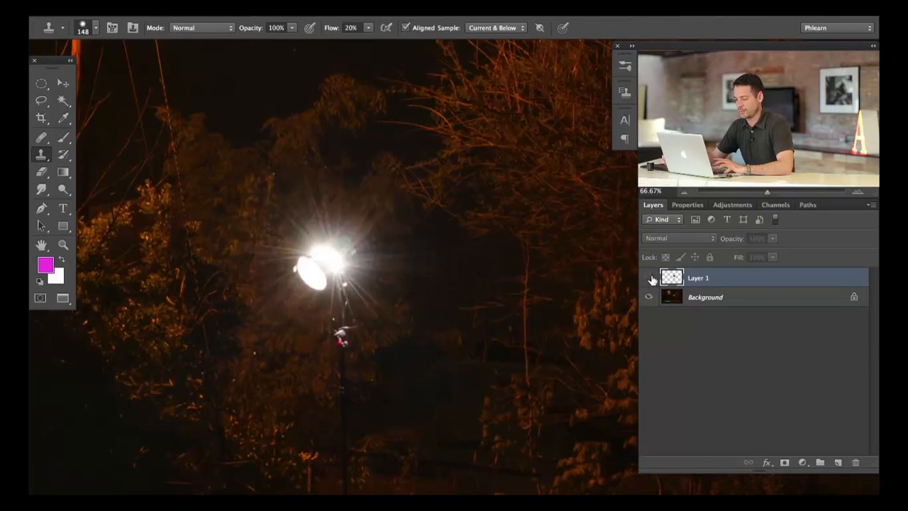
{"action": "left_click", "coordinate": [650, 278]}
{"action": "left_click_drag", "start_coordinate": [360, 424], "coordinate": [389, 348]}
{"action": "mouse_move", "coordinate": [363, 185]}
{"action": "left_mouse_down"}
{"action": "mouse_move", "coordinate": [390, 318]}
{"action": "mouse_move", "coordinate": [324, 350]}
{"action": "mouse_move", "coordinate": [302, 348]}
{"action": "mouse_move", "coordinate": [449, 255]}
{"action": "left_mouse_up"}
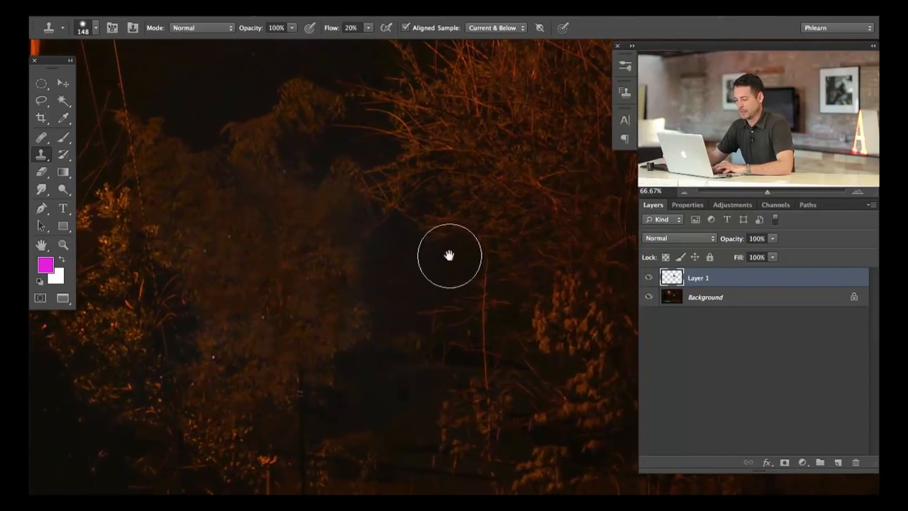
{"action": "left_click", "coordinate": [649, 278]}
{"action": "left_click", "coordinate": [649, 278]}
{"action": "left_click", "coordinate": [650, 278]}
{"action": "left_click", "coordinate": [650, 278]}
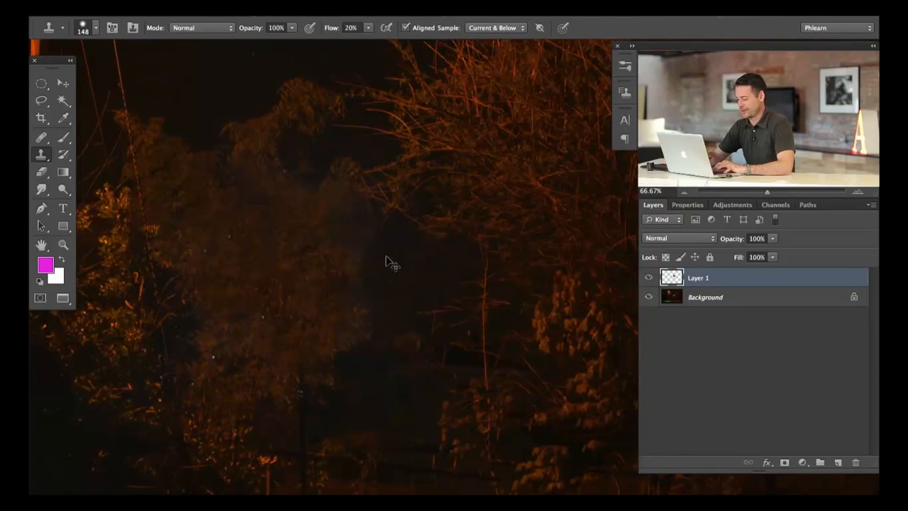
{"action": "key", "text": "super+minus"}
{"action": "key", "text": "super+minus"}
{"action": "key", "text": "super+minus"}
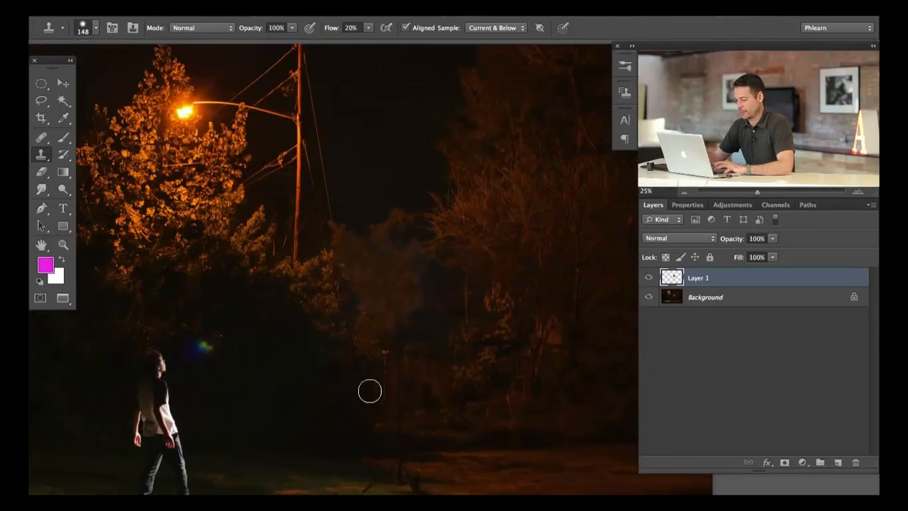
{"action": "left_click_drag", "start_coordinate": [350, 456], "coordinate": [369, 403]}
{"action": "key", "text": "super+minus"}
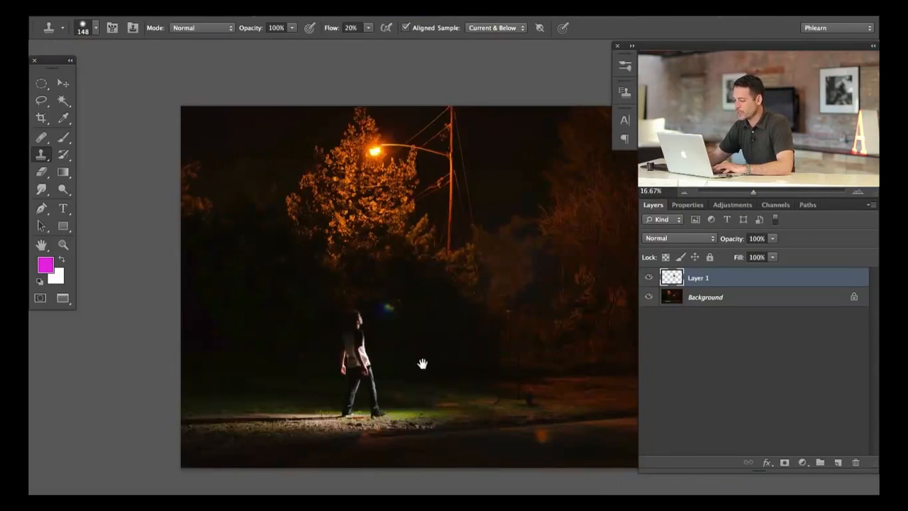
{"action": "left_click_drag", "start_coordinate": [422, 364], "coordinate": [345, 355]}
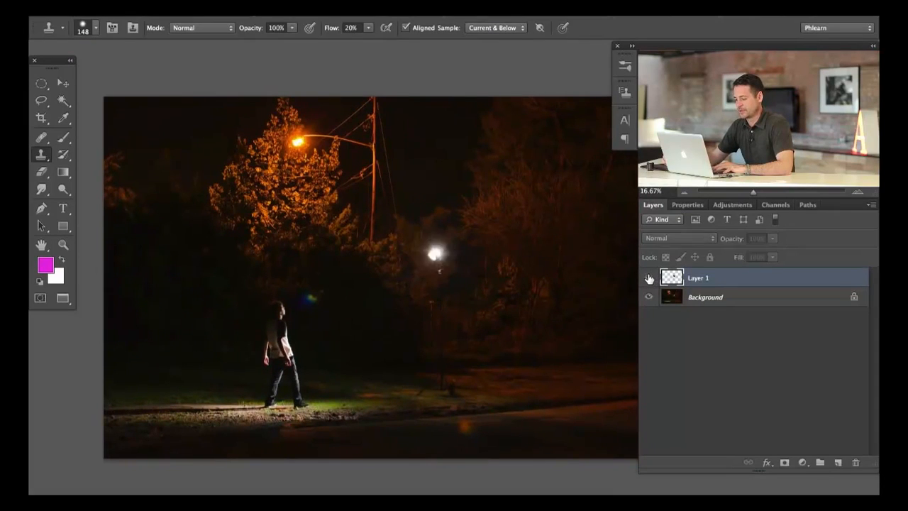
{"action": "left_click_drag", "start_coordinate": [527, 320], "coordinate": [489, 336]}
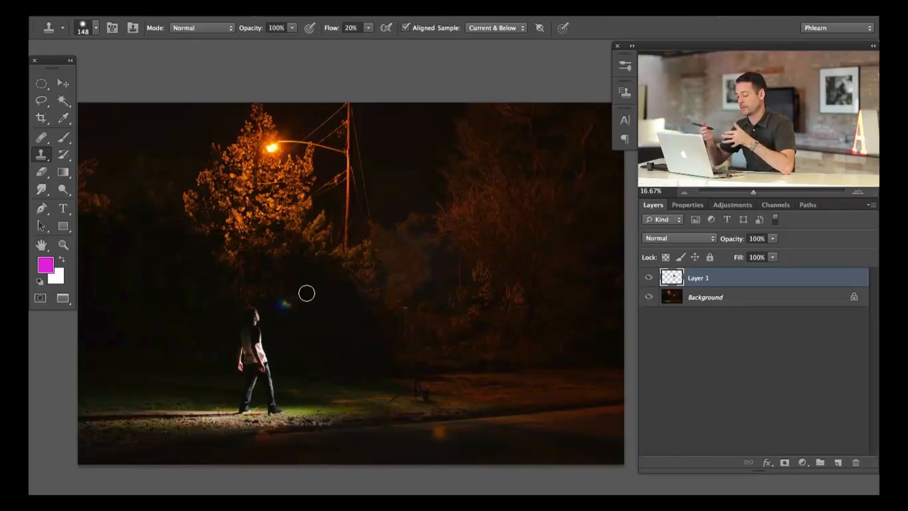
- Add another empty layer above Layer 1, switch to the Polygonal Lasso, and check the original light's position with Layer 1 hidden and shown
{"action": "left_click", "coordinate": [837, 461]}
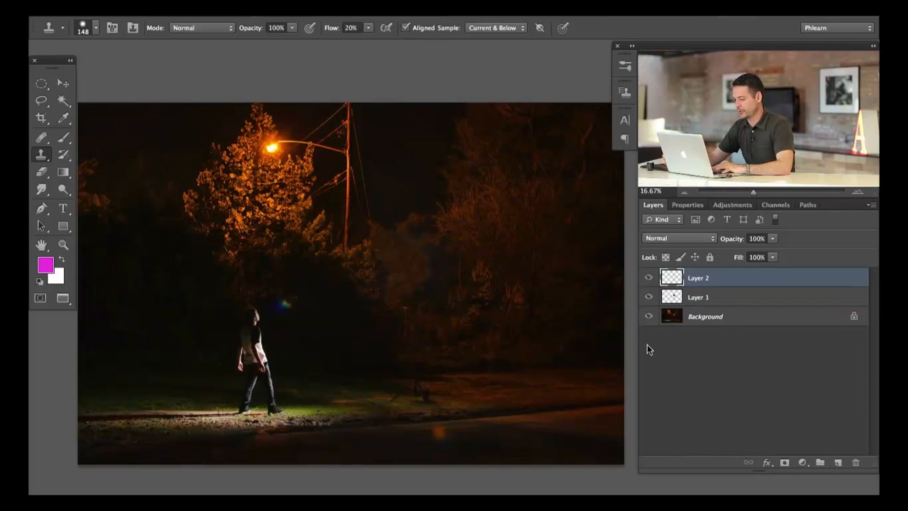
{"action": "left_click", "coordinate": [41, 100]}
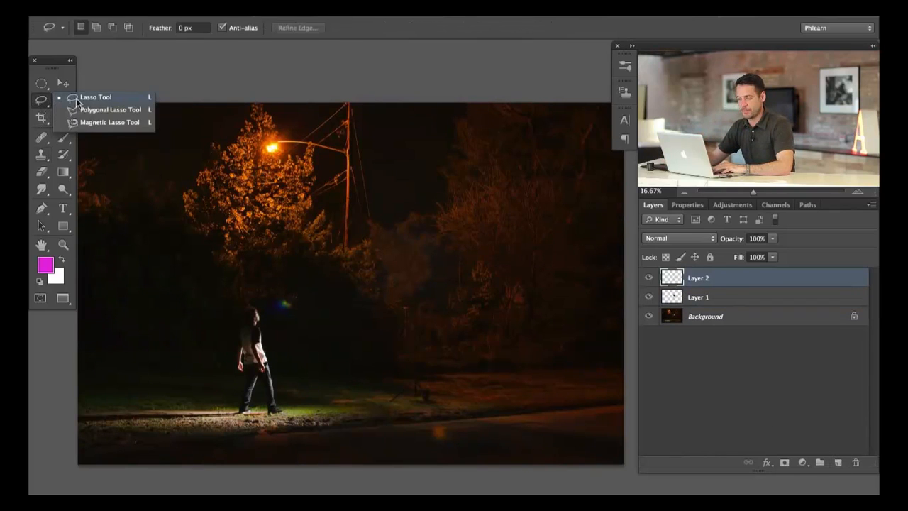
{"action": "left_click", "coordinate": [91, 111]}
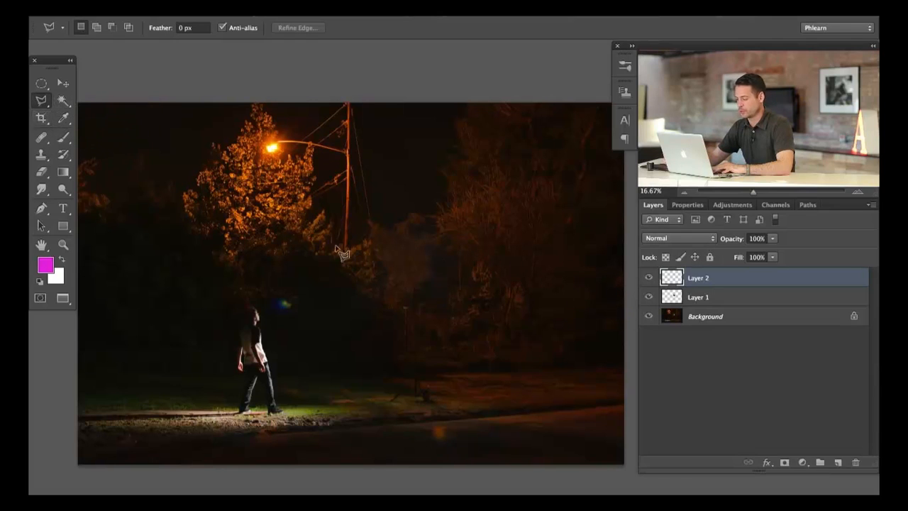
{"action": "left_click", "coordinate": [647, 297]}
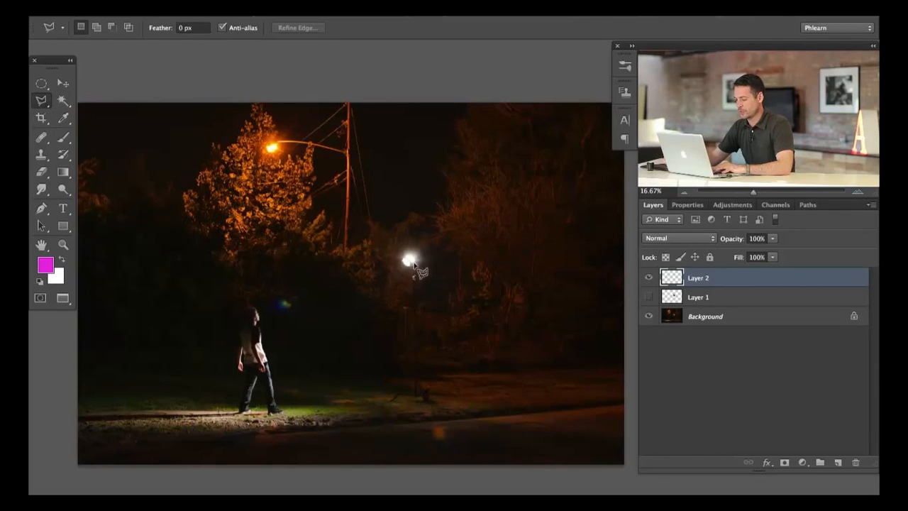
{"action": "left_click", "coordinate": [648, 297]}
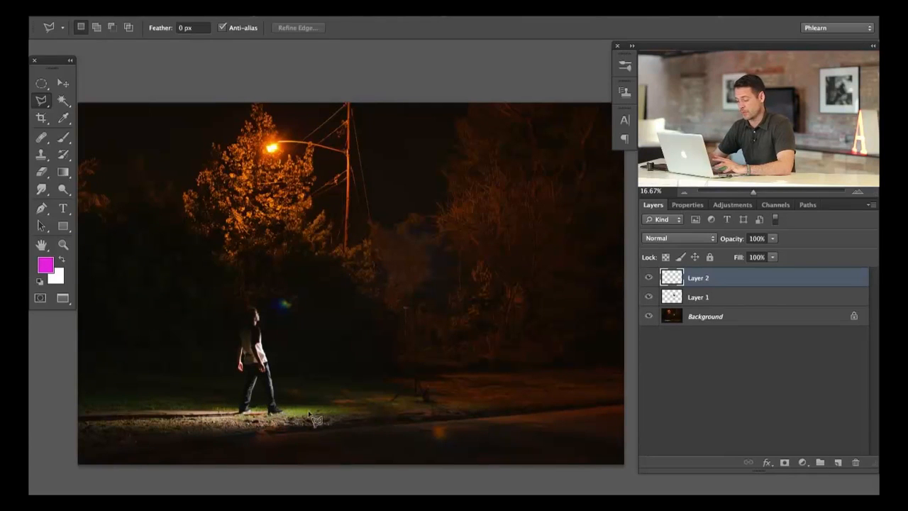
- Select a beam-shaped polygon from beyond the photo's upper-right corner down over the man to the photo's left edge and the lit ground
{"action": "scroll", "coordinate": [354, 400], "scroll_direction": "right", "scroll_amount": 2}
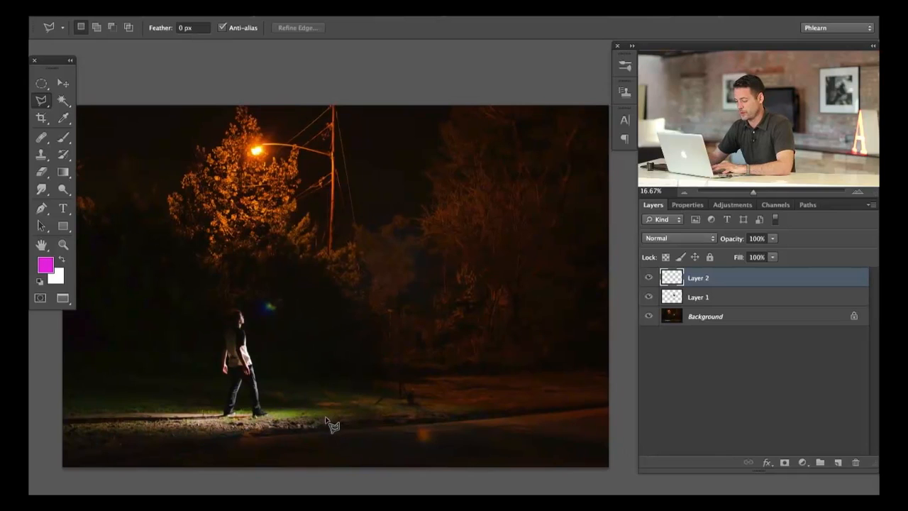
{"action": "left_click", "coordinate": [331, 419]}
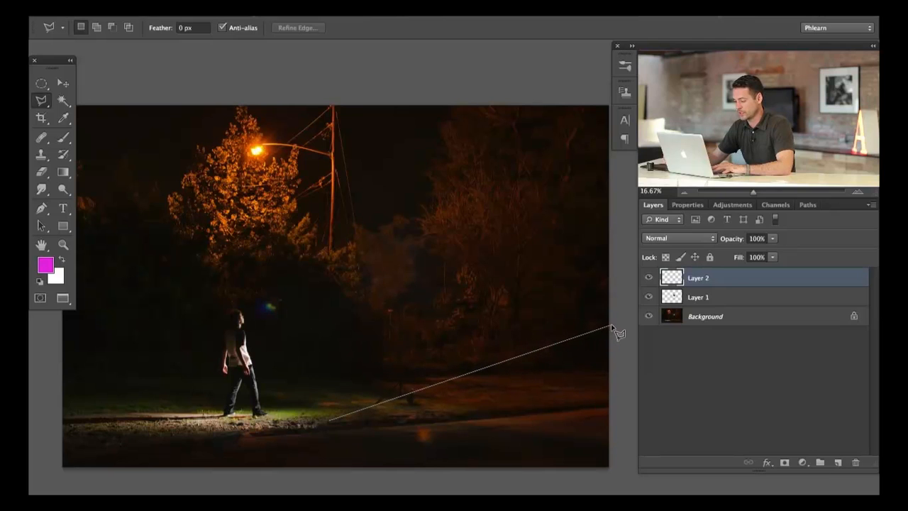
{"action": "scroll", "coordinate": [425, 78], "scroll_direction": "up", "scroll_amount": 2}
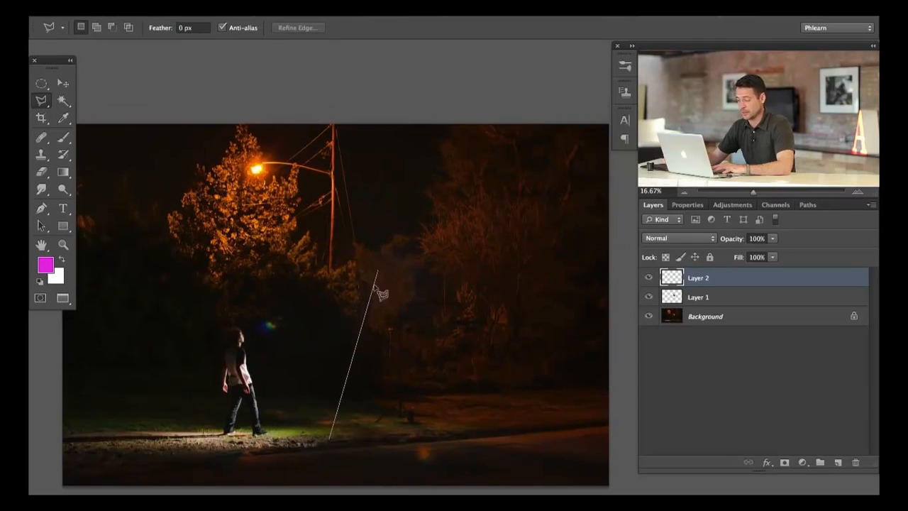
{"action": "left_click_drag", "start_coordinate": [600, 128], "coordinate": [559, 147]}
{"action": "left_click", "coordinate": [591, 133]}
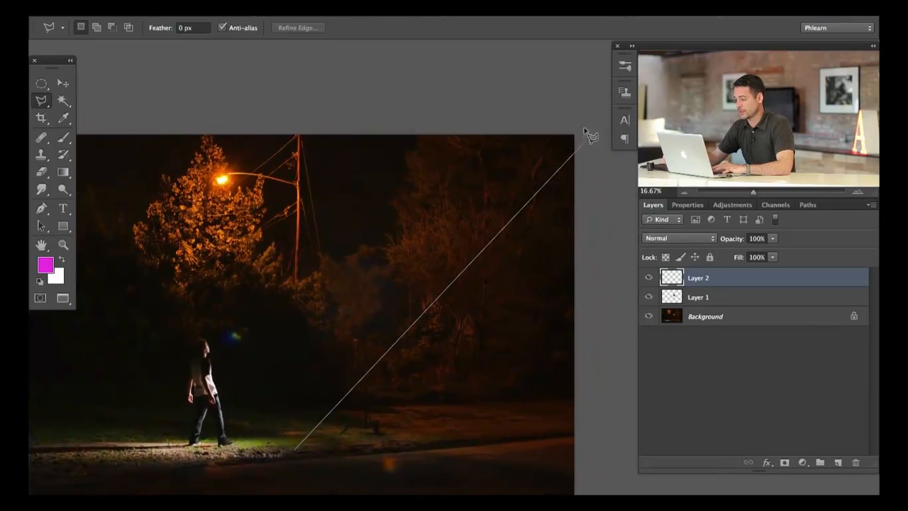
{"action": "left_click", "coordinate": [567, 108]}
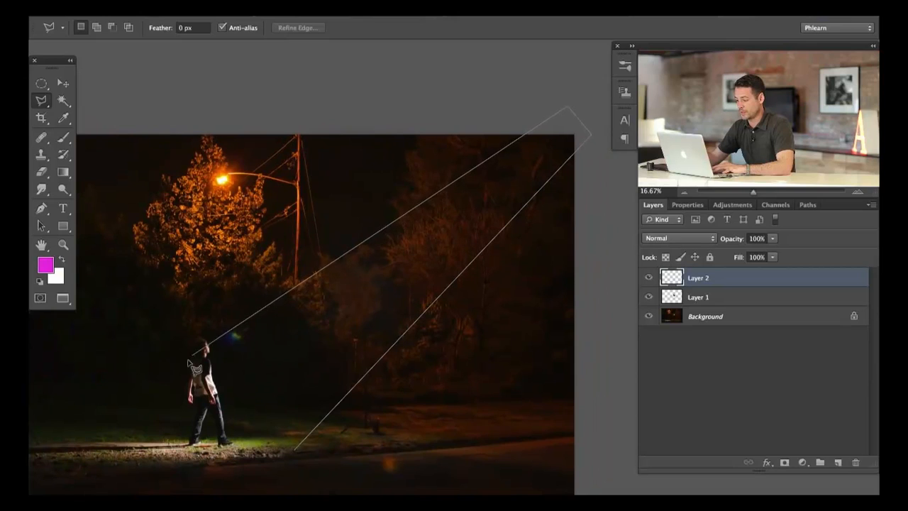
{"action": "left_click_drag", "start_coordinate": [341, 291], "coordinate": [394, 251]}
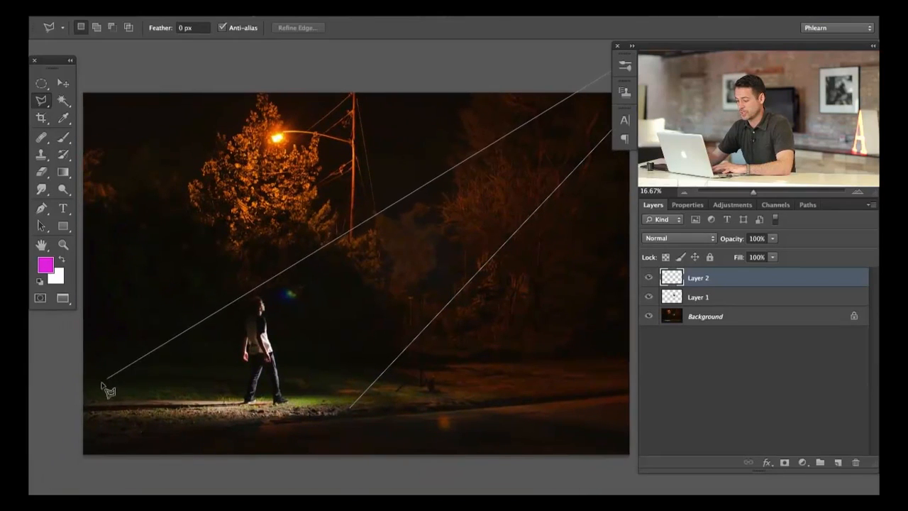
{"action": "left_click", "coordinate": [82, 409]}
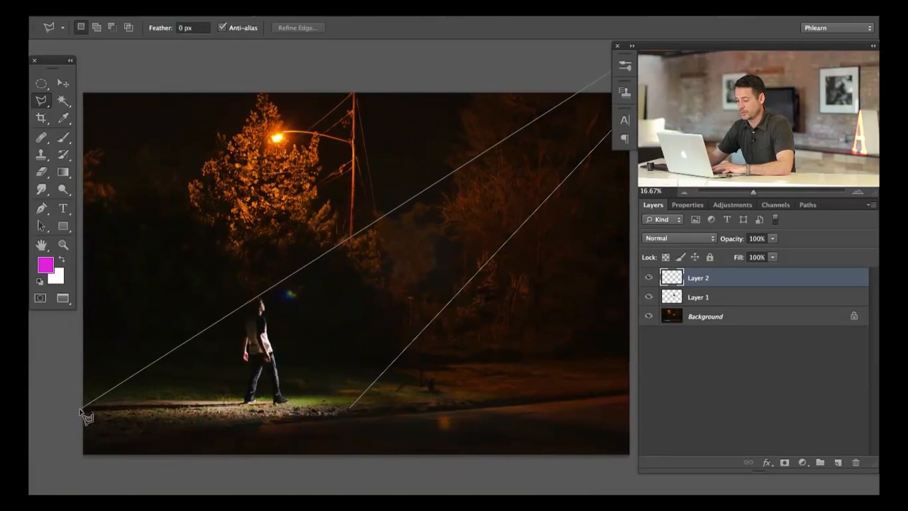
{"action": "left_click", "coordinate": [141, 428]}
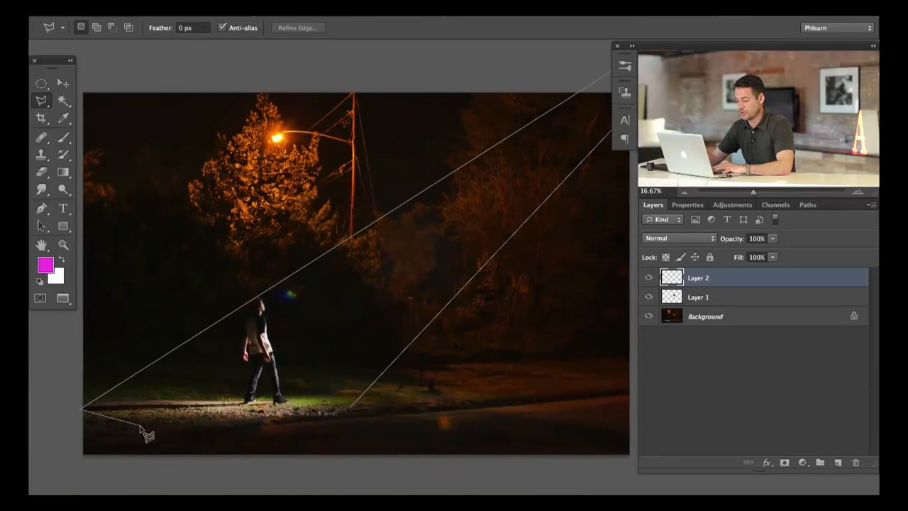
{"action": "left_click", "coordinate": [337, 416]}
{"action": "left_click", "coordinate": [348, 411]}
{"action": "left_click_drag", "start_coordinate": [395, 333], "coordinate": [403, 288]}
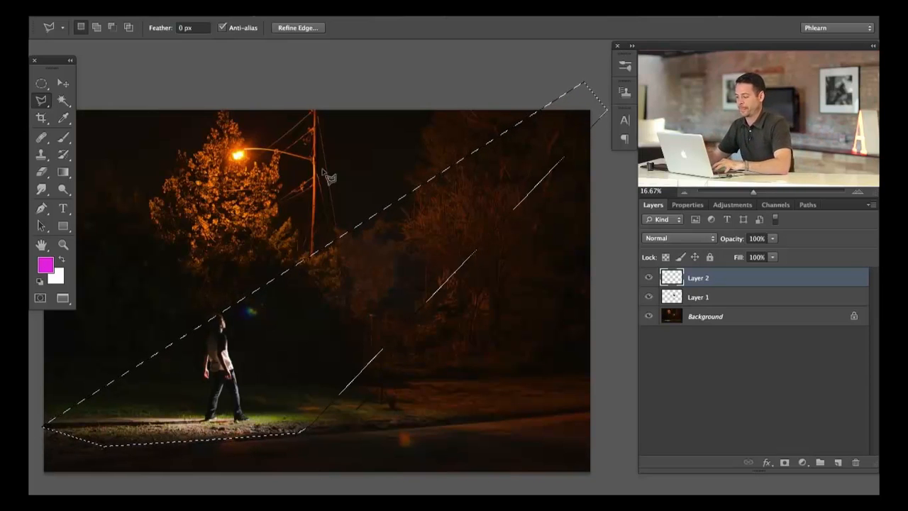
{"action": "key", "text": "space"}
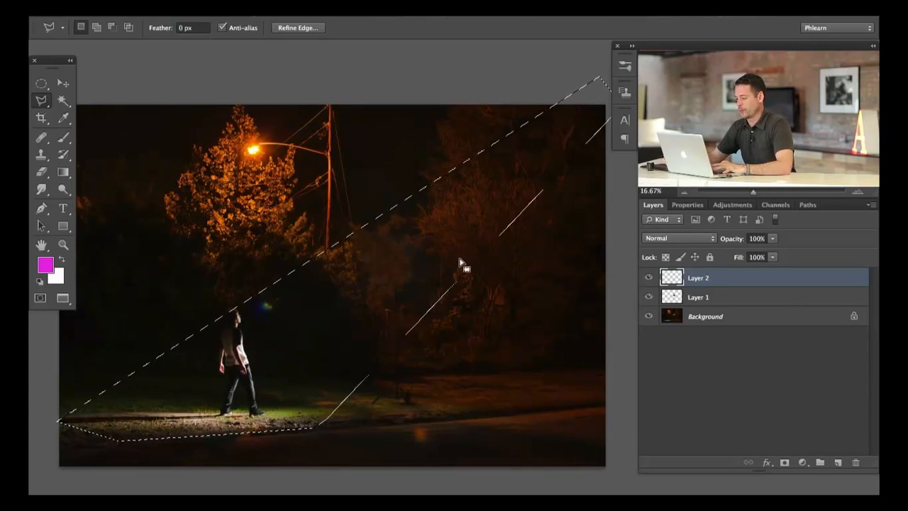
{"action": "left_click_drag", "start_coordinate": [440, 283], "coordinate": [458, 288]}
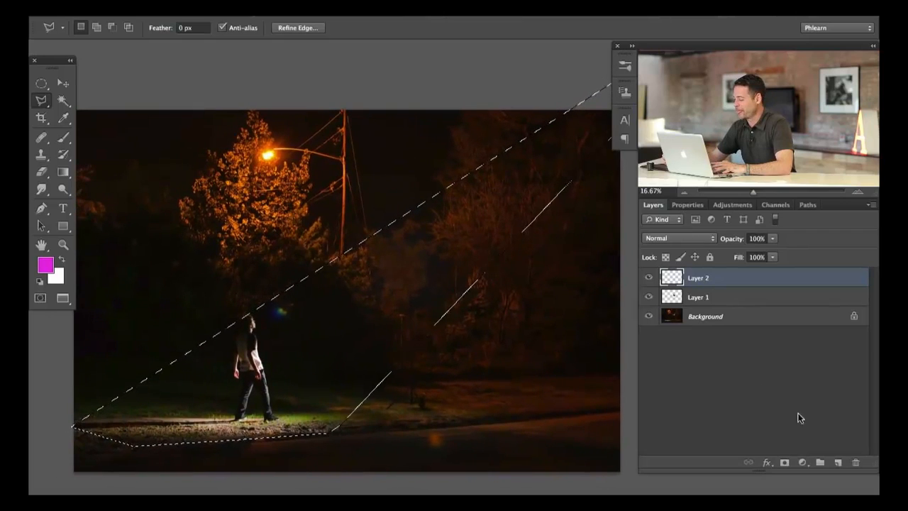
- Add a Curves adjustment layer masked to the beam selection, brighten its midtones strongly, and compare the picture with and without it
{"action": "left_click", "coordinate": [802, 461]}
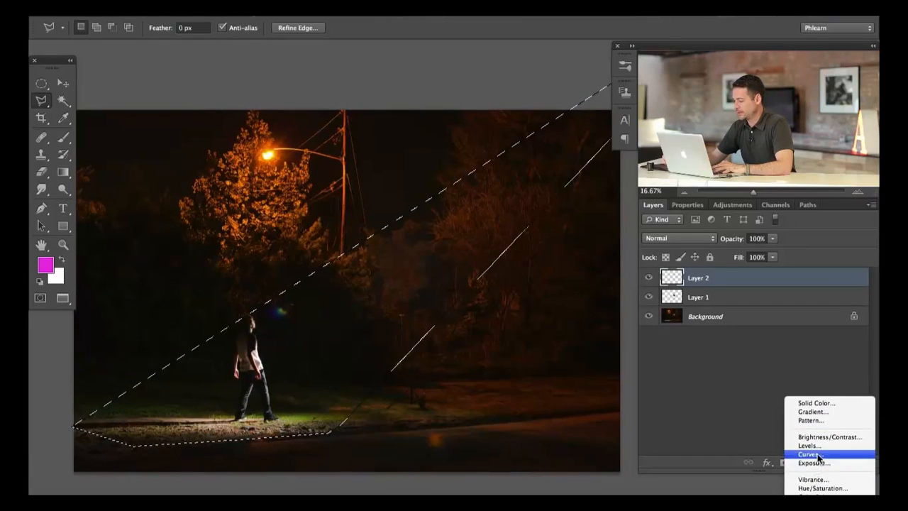
{"action": "left_click", "coordinate": [816, 454]}
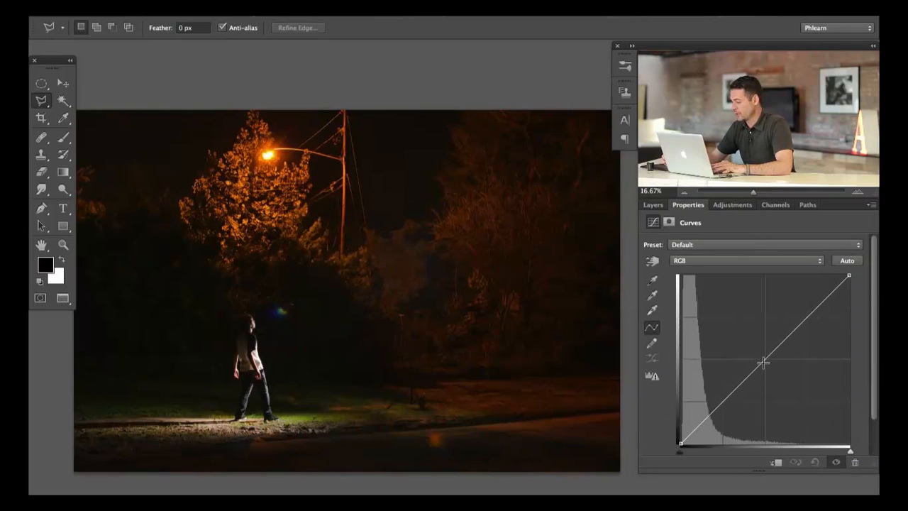
{"action": "left_click_drag", "start_coordinate": [762, 362], "coordinate": [733, 325]}
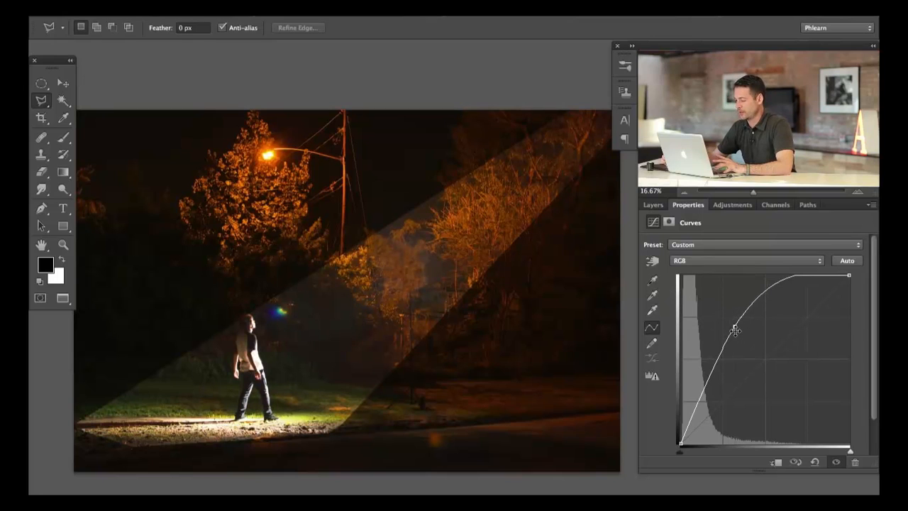
{"action": "left_click", "coordinate": [653, 205]}
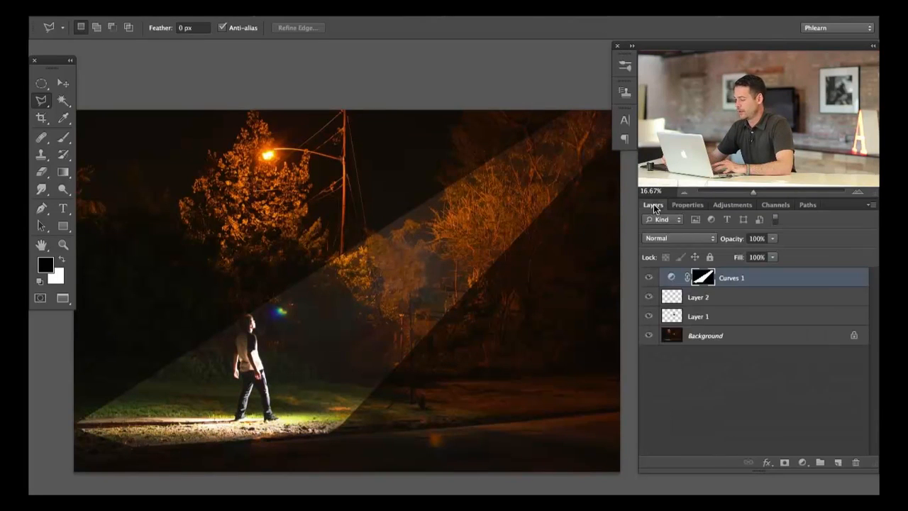
{"action": "left_click", "coordinate": [648, 277]}
{"action": "left_click", "coordinate": [649, 278]}
{"action": "left_click", "coordinate": [648, 277]}
{"action": "left_click", "coordinate": [649, 277]}
{"action": "left_click", "coordinate": [649, 277]}
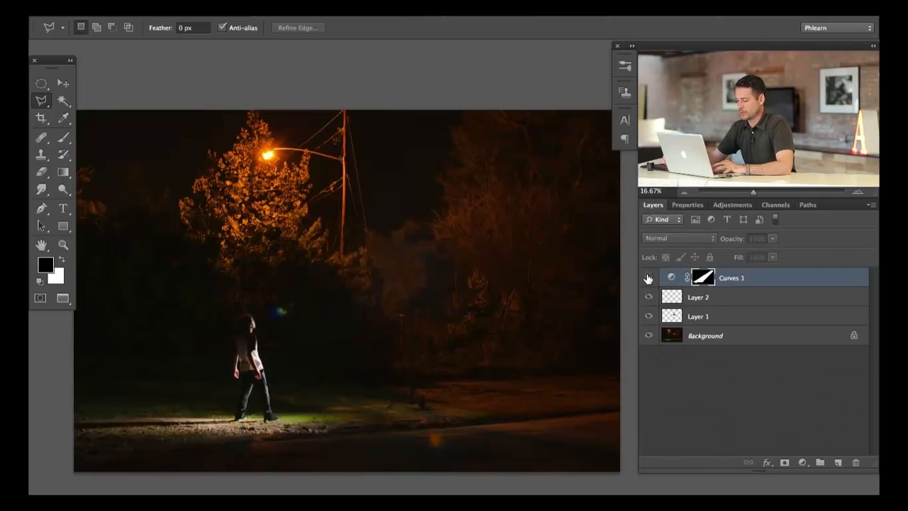
{"action": "left_click", "coordinate": [649, 277]}
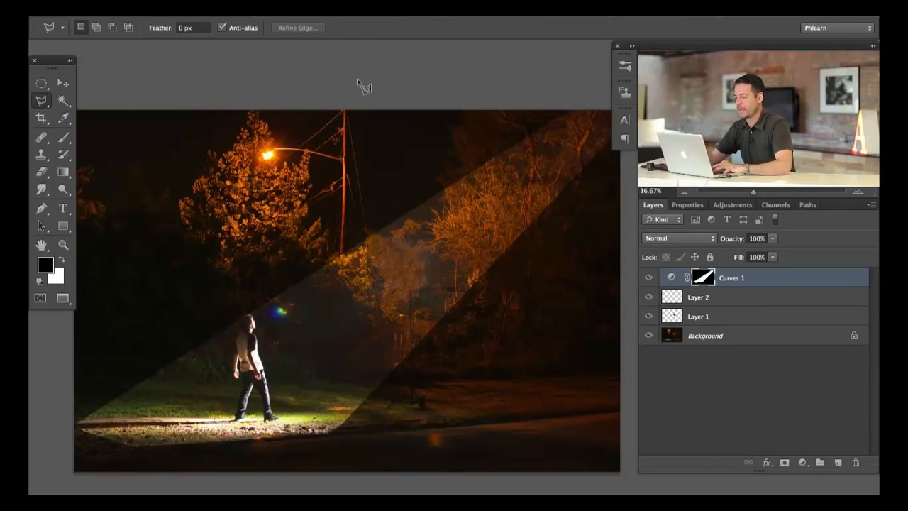
- Soften the edges of the Curves 1 beam mask with a Gaussian Blur of 158.9 pixels radius
{"action": "left_click", "coordinate": [341, 9]}
{"action": "mouse_move", "coordinate": [379, 163]}
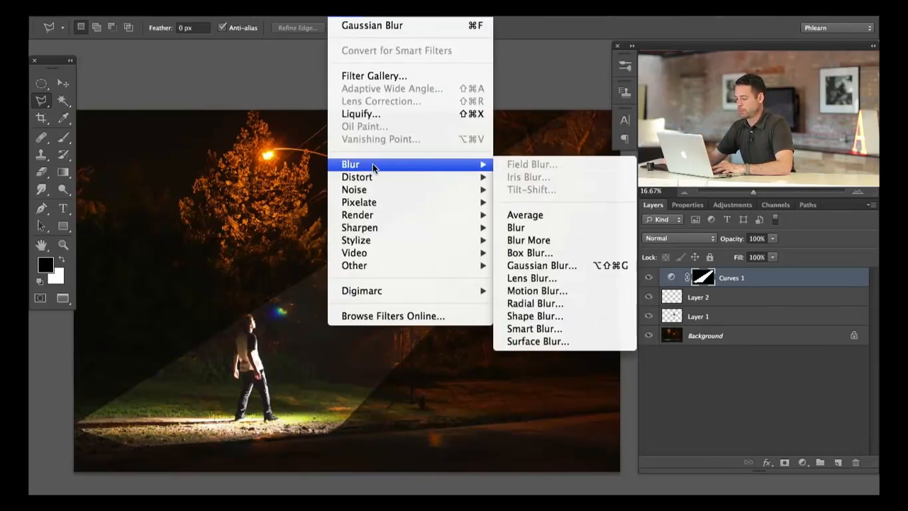
{"action": "left_click", "coordinate": [576, 265]}
{"action": "left_click_drag", "start_coordinate": [530, 458], "coordinate": [524, 458]}
{"action": "left_click", "coordinate": [603, 279]}
{"action": "key", "text": "l"}
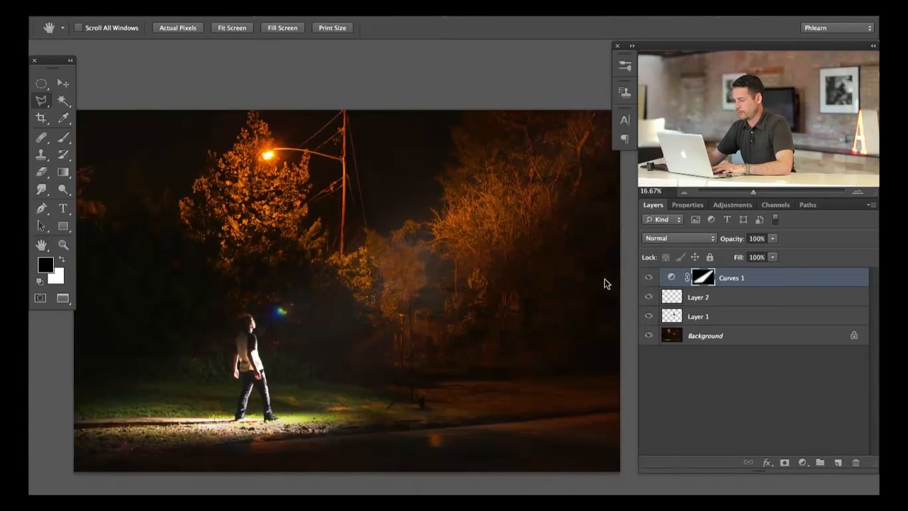
- Compare the picture with Curves 1 hidden and shown, and inspect its blurred mask on its own
{"action": "left_click", "coordinate": [648, 277]}
{"action": "left_click", "coordinate": [648, 278]}
{"action": "left_click", "coordinate": [648, 277]}
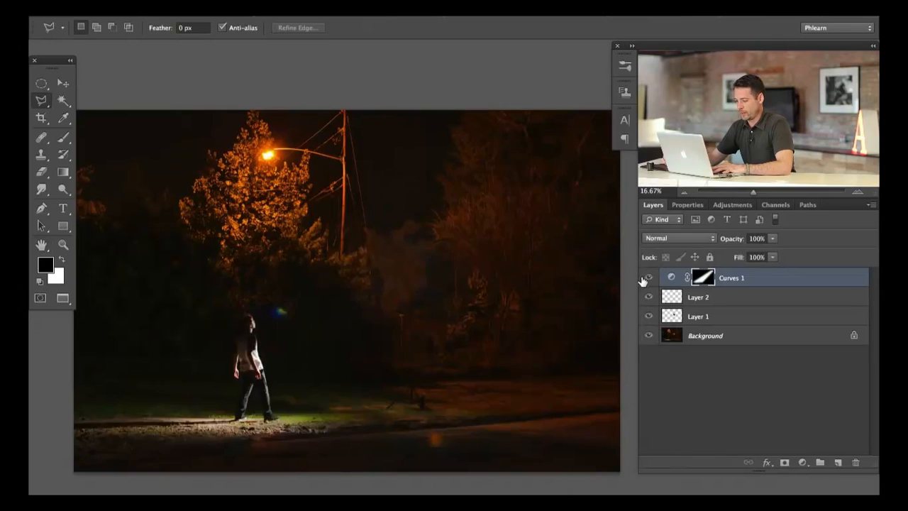
{"action": "left_click", "coordinate": [647, 277]}
{"action": "left_click", "coordinate": [647, 277]}
{"action": "left_click", "coordinate": [646, 278]}
{"action": "left_click", "coordinate": [647, 278]}
{"action": "left_click", "coordinate": [646, 278]}
{"action": "left_click", "coordinate": [646, 278]}
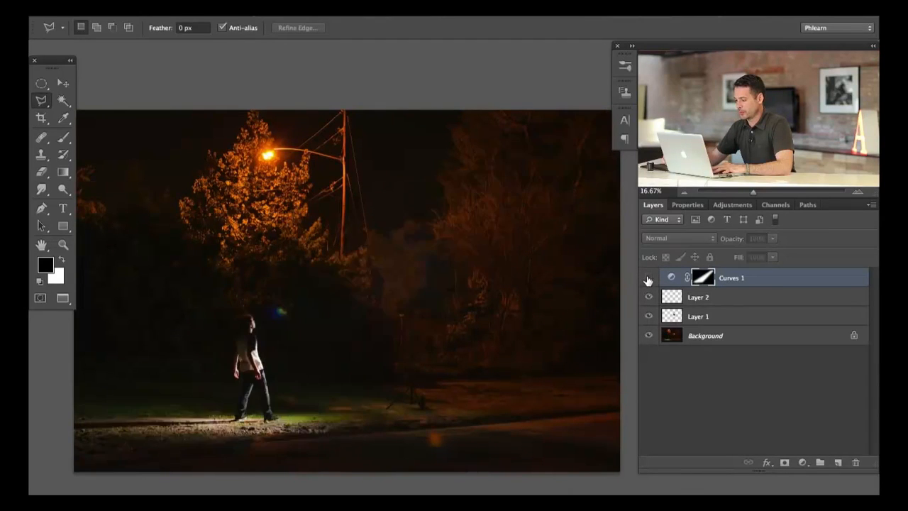
{"action": "left_click", "coordinate": [646, 278]}
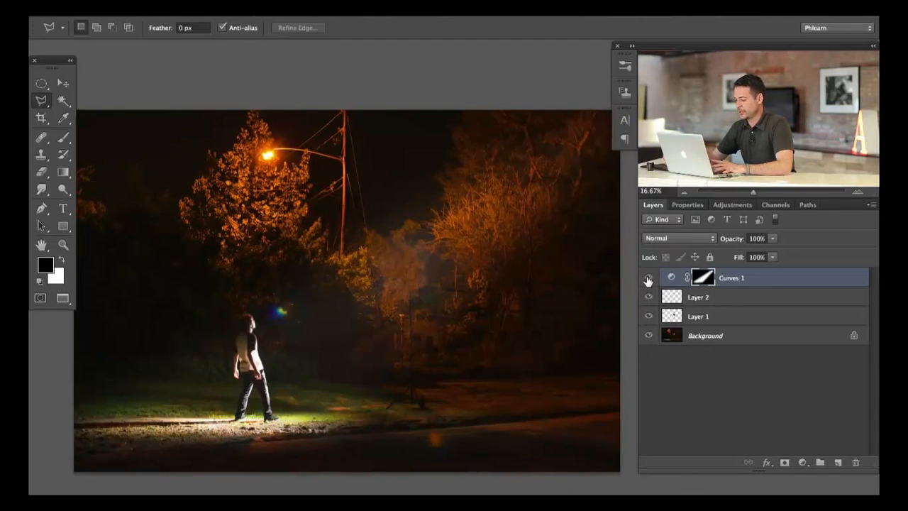
{"action": "left_click", "coordinate": [648, 278]}
{"action": "left_click", "coordinate": [647, 277]}
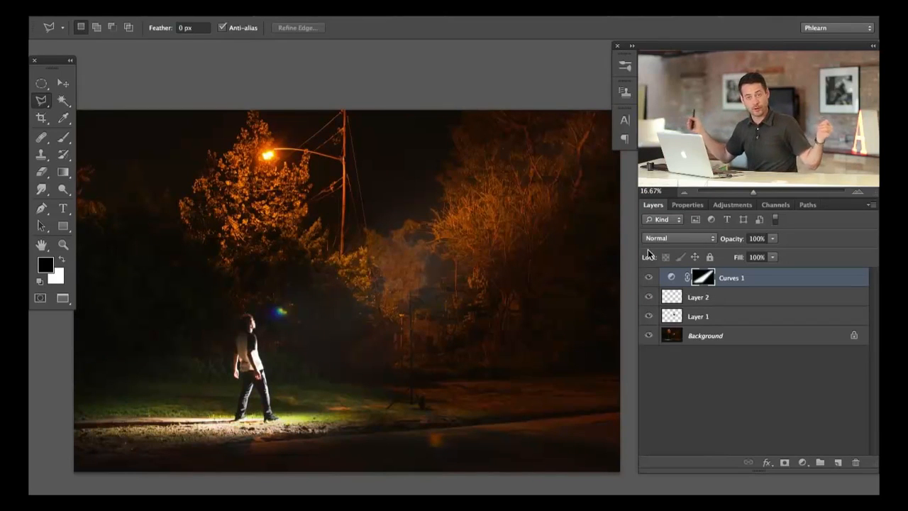
{"action": "left_click", "coordinate": [710, 281], "text": "alt"}
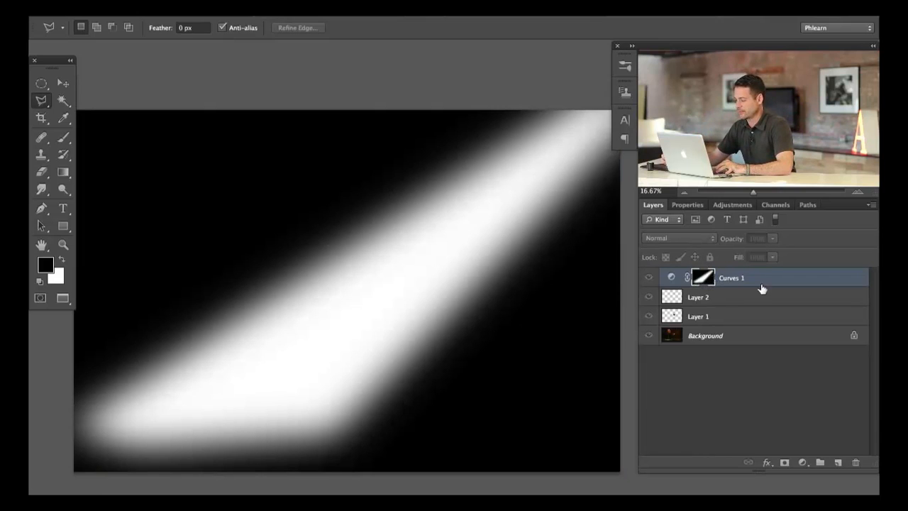
{"action": "left_click", "coordinate": [710, 279], "text": "alt"}
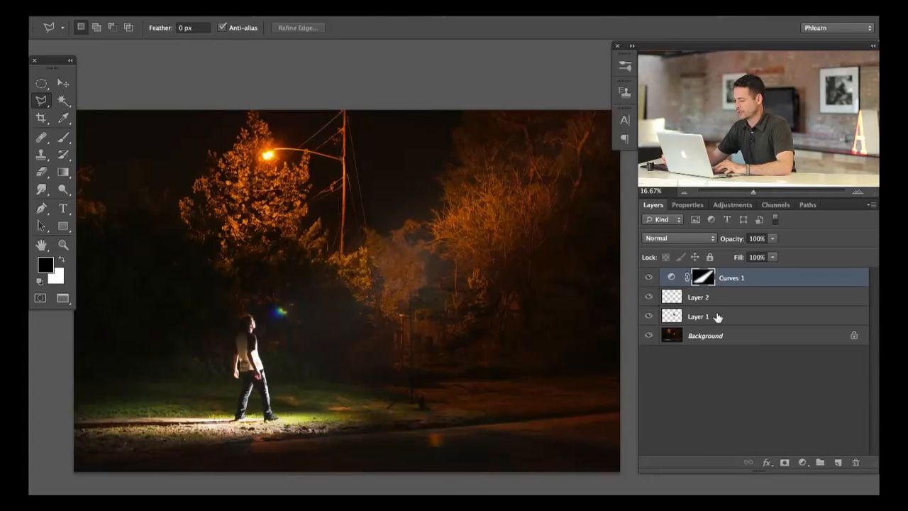
- Select a narrower beam polygon from beyond the photo's upper-right corner down to the lit ground around the man's feet
{"action": "left_click", "coordinate": [282, 422]}
{"action": "scroll", "coordinate": [523, 212], "scroll_direction": "right", "scroll_amount": 3}
{"action": "scroll", "coordinate": [523, 213], "scroll_direction": "up", "scroll_amount": 1}
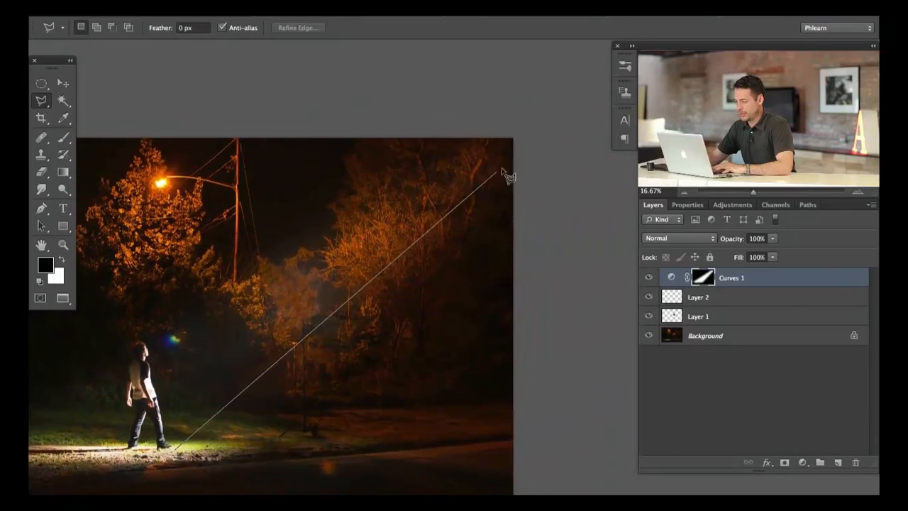
{"action": "left_click_drag", "start_coordinate": [283, 307], "coordinate": [440, 227]}
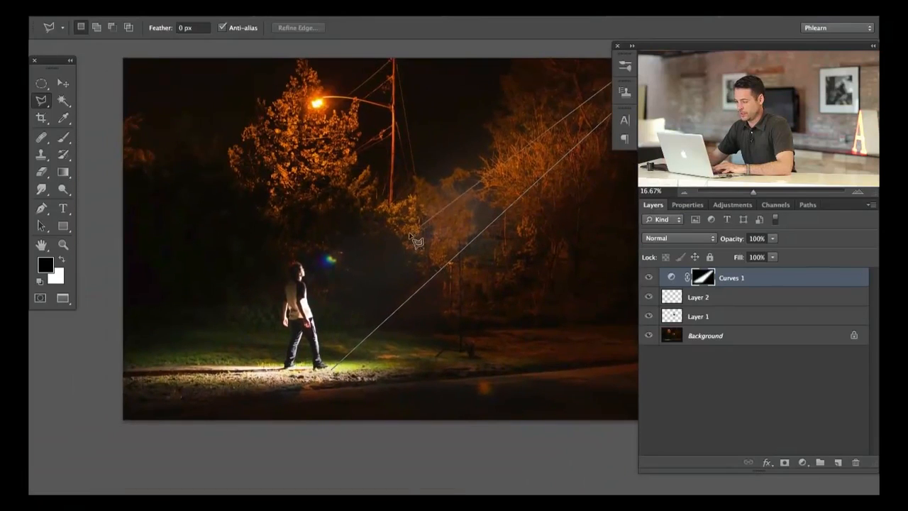
{"action": "left_click", "coordinate": [188, 368]}
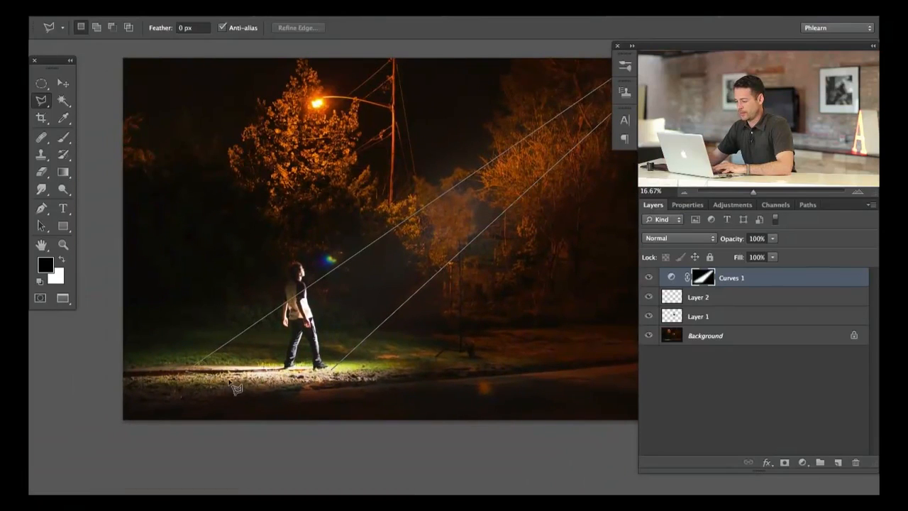
{"action": "left_click", "coordinate": [333, 369]}
{"action": "left_click_drag", "start_coordinate": [438, 290], "coordinate": [354, 329]}
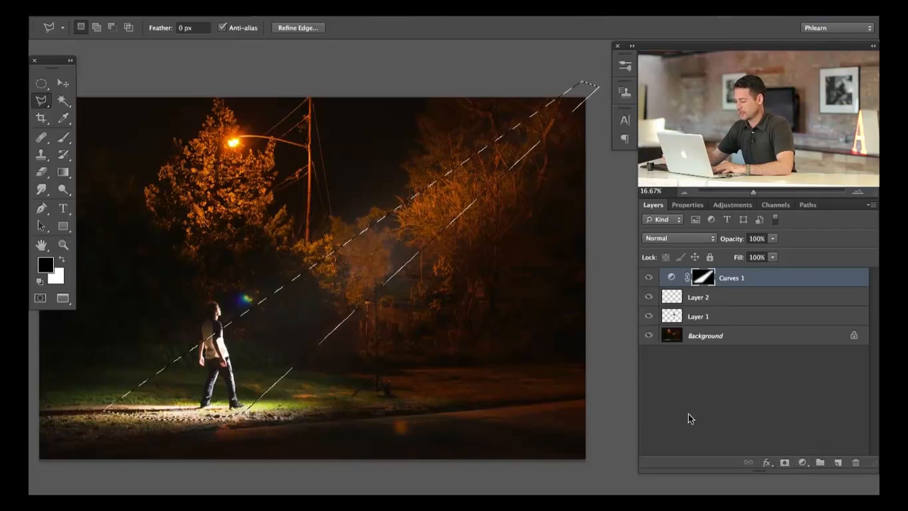
- Add a second Curves adjustment layer masked to the narrower beam, raise its midtones, and compare the picture with and without it
{"action": "left_click", "coordinate": [803, 462]}
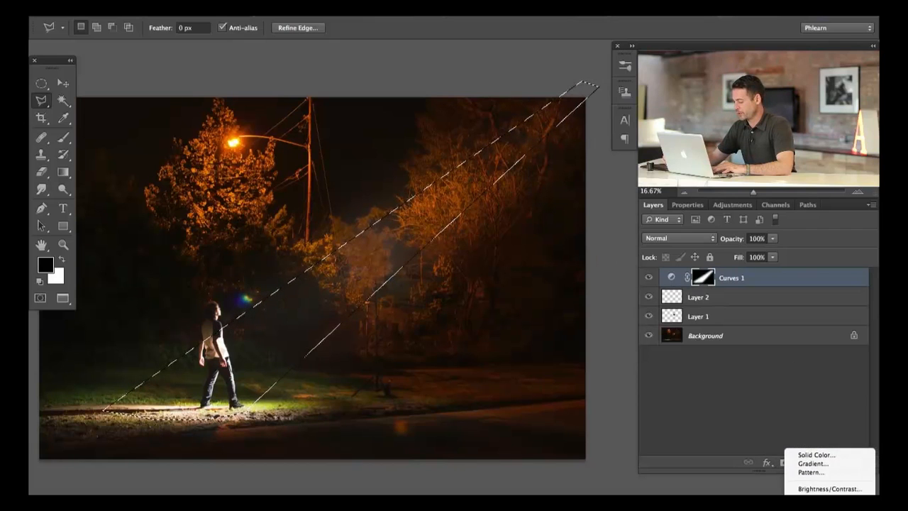
{"action": "left_click", "coordinate": [823, 505]}
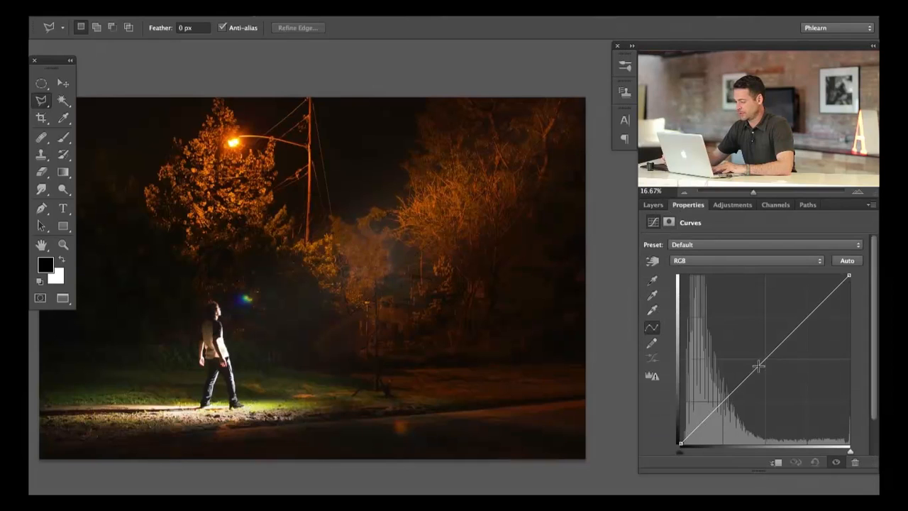
{"action": "left_click_drag", "start_coordinate": [758, 365], "coordinate": [742, 345]}
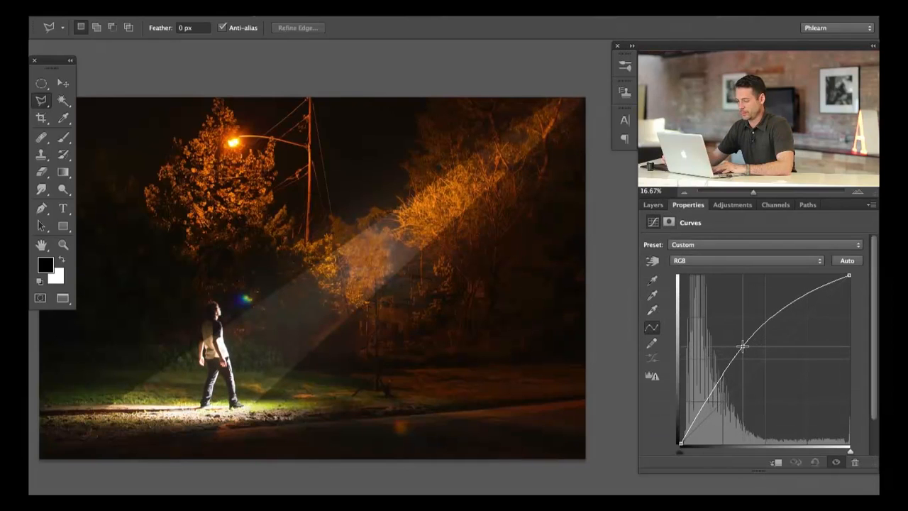
{"action": "left_click", "coordinate": [651, 205]}
{"action": "left_click", "coordinate": [648, 277]}
{"action": "left_click", "coordinate": [648, 278]}
{"action": "left_click", "coordinate": [648, 278]}
{"action": "left_click", "coordinate": [648, 277]}
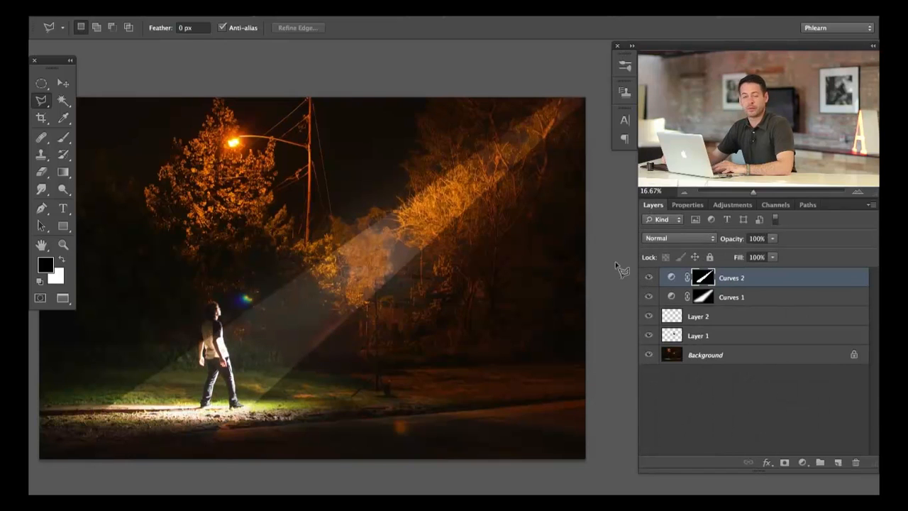
- Soften the Curves 2 mask with a 100.1-pixel Gaussian Blur and compare the picture with that layer hidden and shown
{"action": "left_click", "coordinate": [344, 9]}
{"action": "mouse_move", "coordinate": [361, 165]}
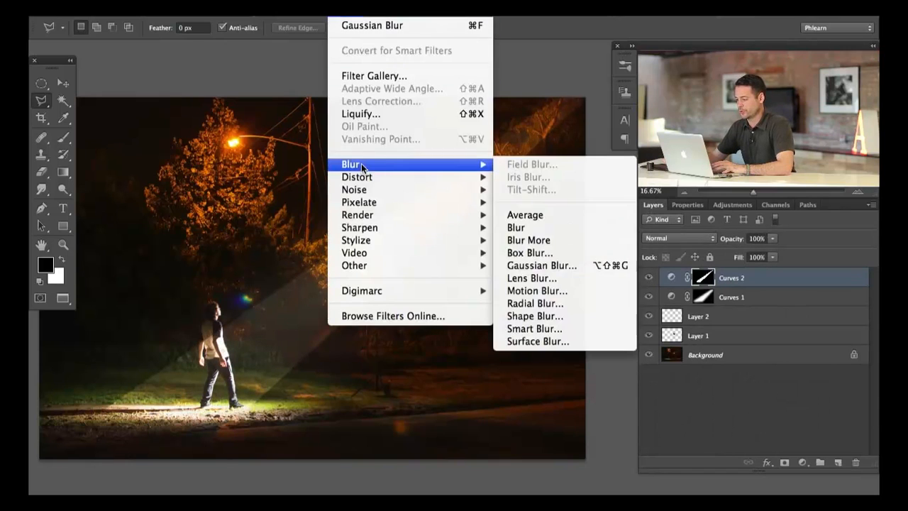
{"action": "left_click", "coordinate": [553, 266]}
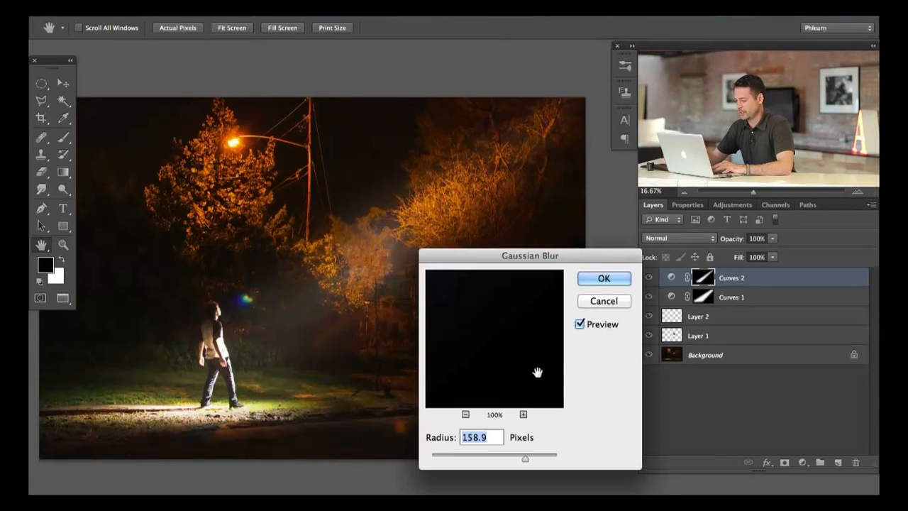
{"action": "left_click", "coordinate": [516, 456]}
{"action": "left_click_drag", "start_coordinate": [516, 456], "coordinate": [480, 457]}
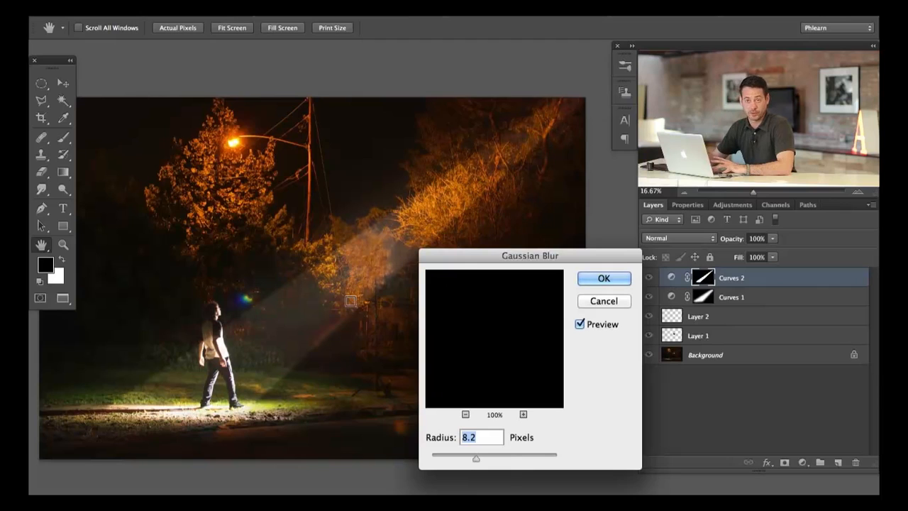
{"action": "left_click", "coordinate": [498, 458]}
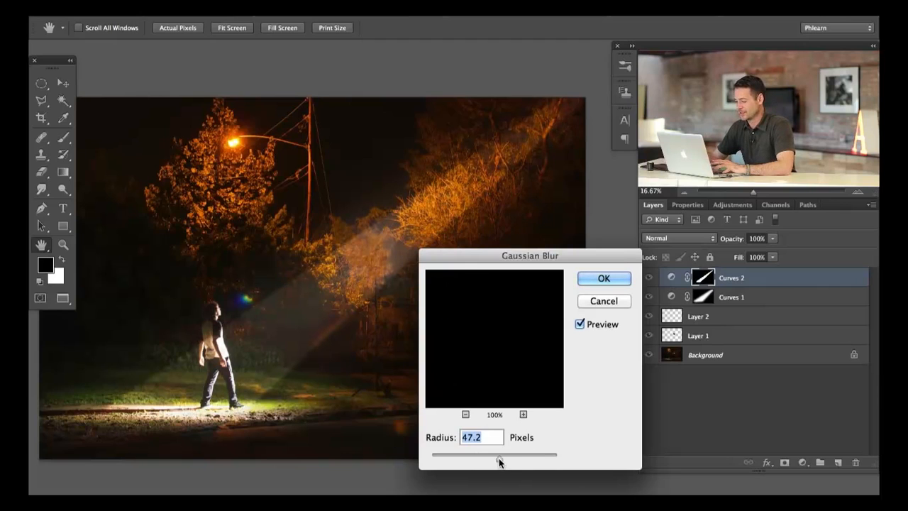
{"action": "left_click_drag", "start_coordinate": [498, 458], "coordinate": [511, 460]}
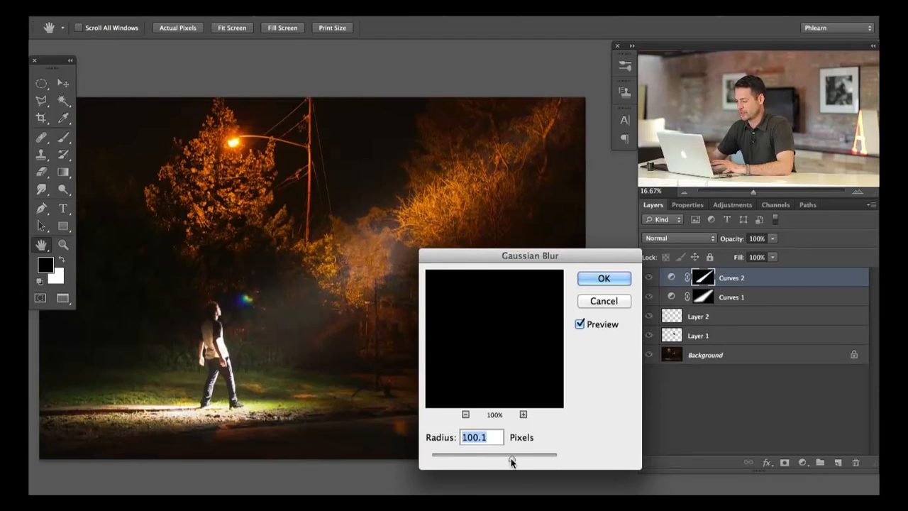
{"action": "left_click", "coordinate": [611, 279]}
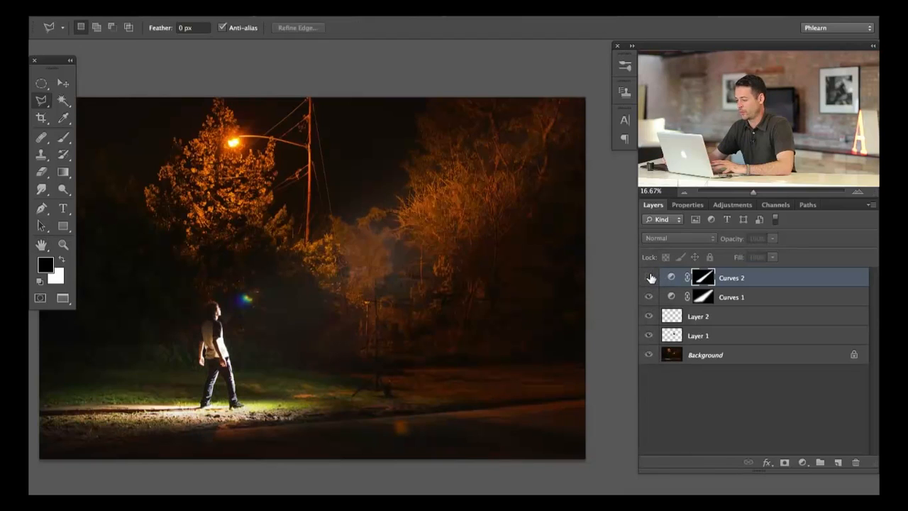
{"action": "left_click", "coordinate": [650, 277]}
{"action": "left_click", "coordinate": [650, 277]}
{"action": "left_click", "coordinate": [649, 278]}
{"action": "left_click", "coordinate": [650, 277]}
{"action": "left_click", "coordinate": [650, 278]}
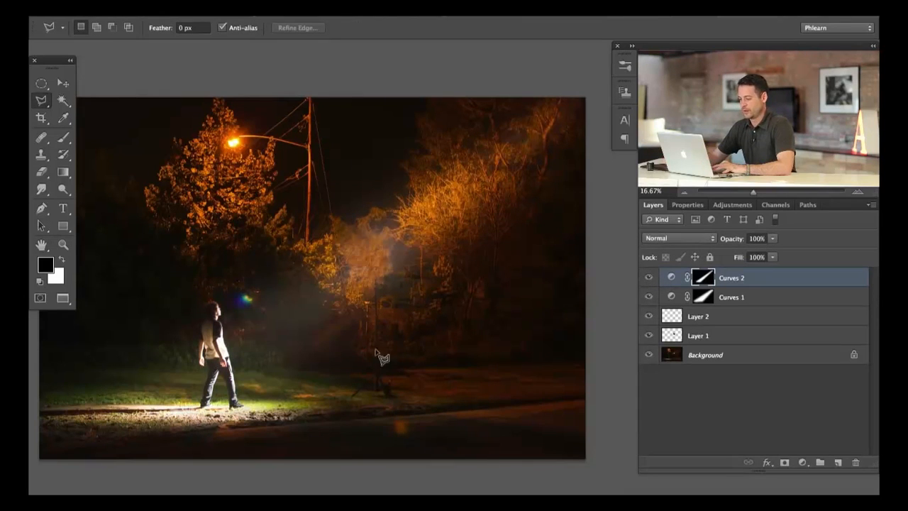
- Select an even thinner beam polygon from the photo's upper-right corner down past the man's legs to the lit ground
{"action": "mouse_move", "coordinate": [376, 349]}
{"action": "left_mouse_down"}
{"action": "mouse_move", "coordinate": [367, 355]}
{"action": "mouse_move", "coordinate": [381, 347]}
{"action": "left_mouse_up"}
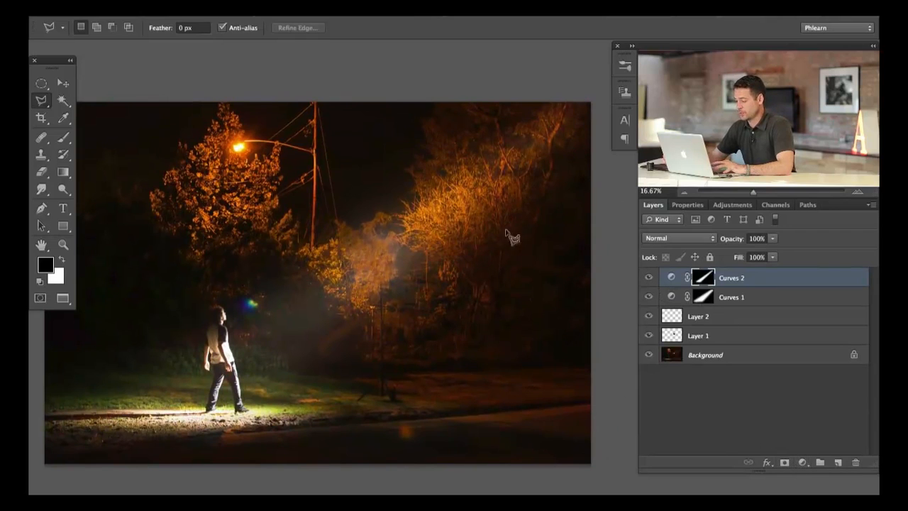
{"action": "left_click", "coordinate": [588, 102]}
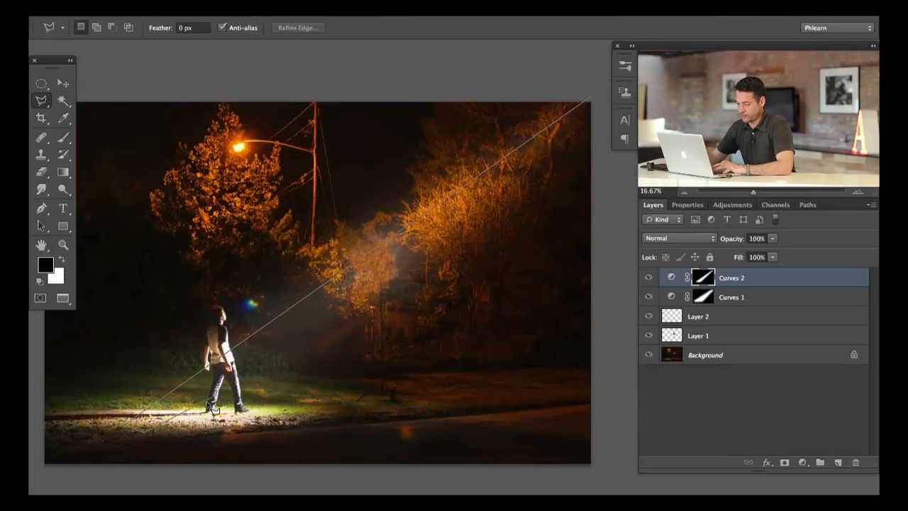
{"action": "left_click", "coordinate": [596, 102]}
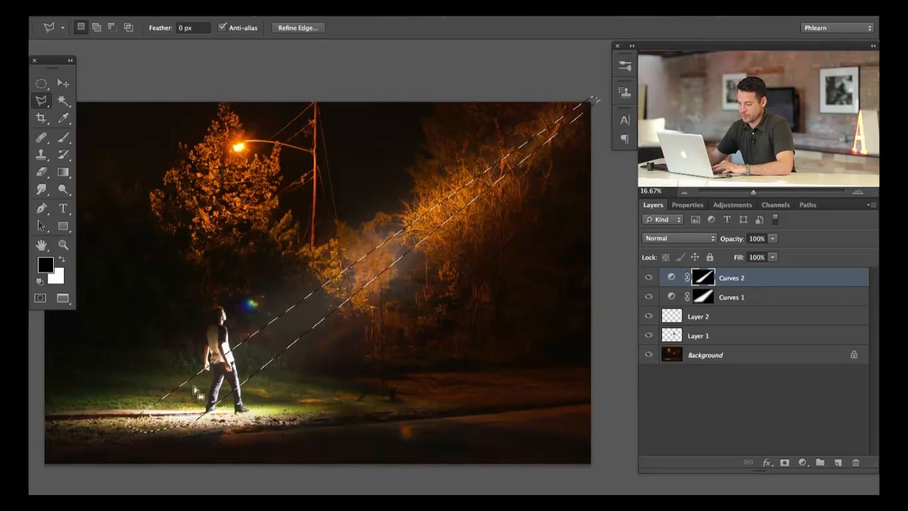
{"action": "left_click_drag", "start_coordinate": [185, 398], "coordinate": [228, 378]}
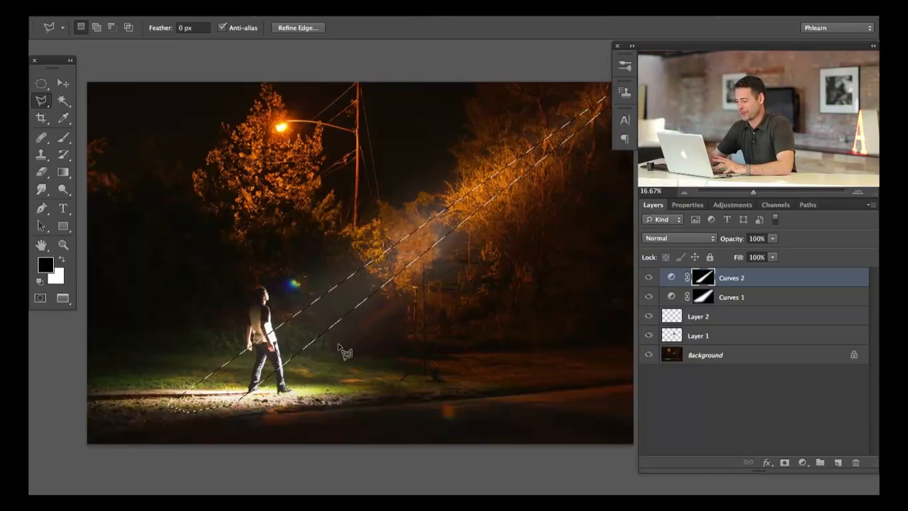
- Add a third Curves adjustment layer masked to the thinnest beam selection and raise its midtones
{"action": "left_click", "coordinate": [802, 461]}
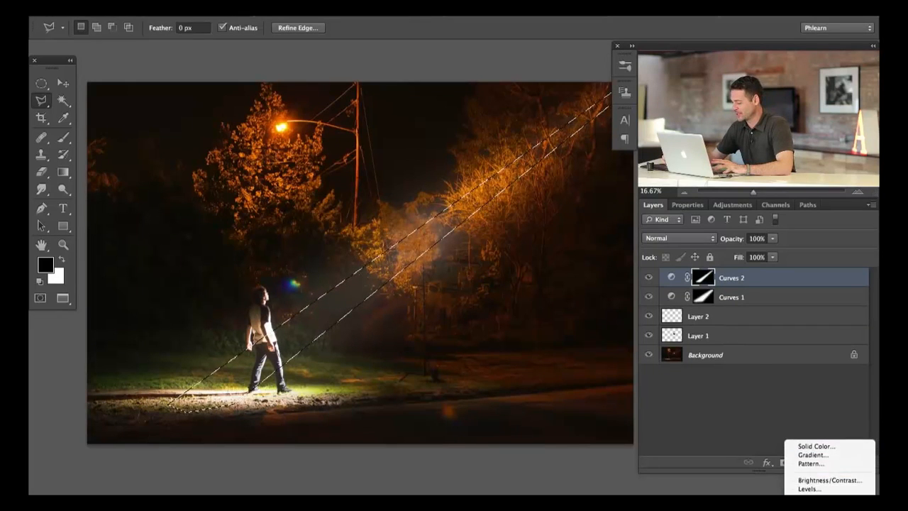
{"action": "left_click", "coordinate": [812, 461]}
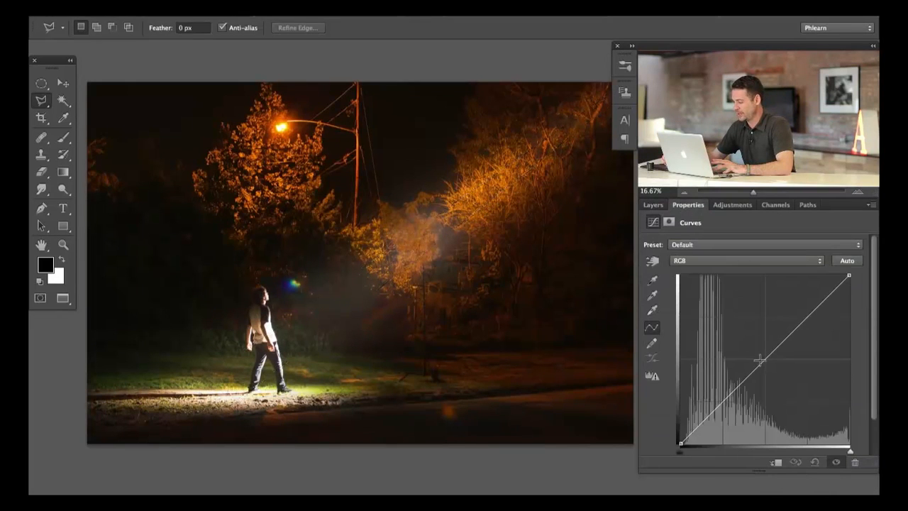
{"action": "left_click_drag", "start_coordinate": [758, 360], "coordinate": [752, 343]}
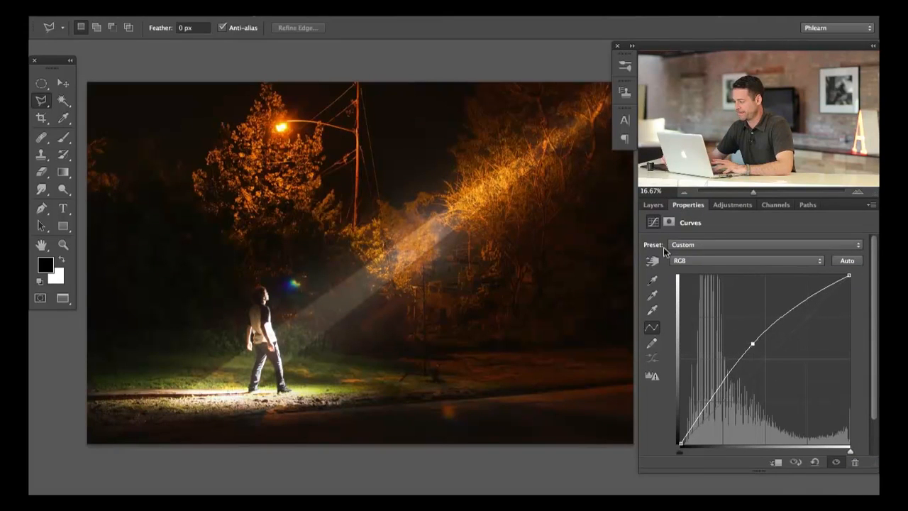
{"action": "left_click", "coordinate": [651, 205]}
- Soften the Curves 3 mask with a 73.7-pixel Gaussian Blur and compare the picture with that layer hidden and shown
{"action": "left_click", "coordinate": [348, 17]}
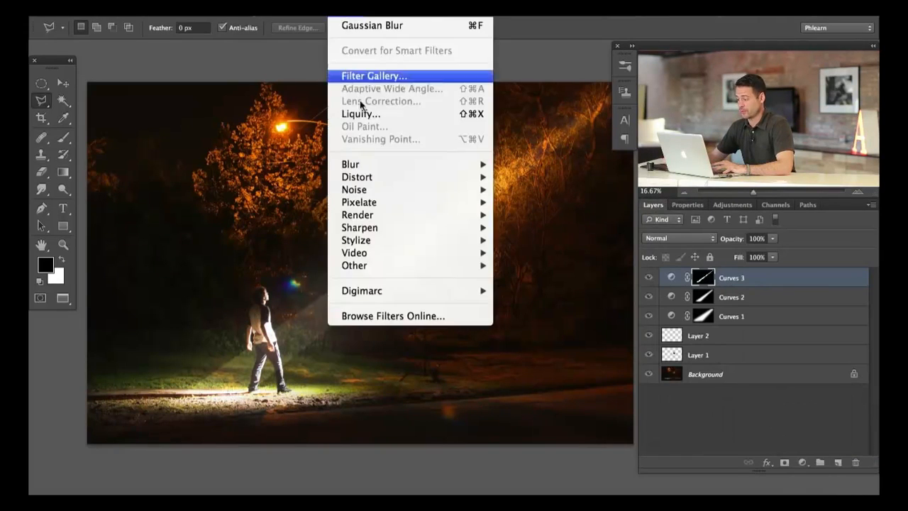
{"action": "mouse_move", "coordinate": [367, 164]}
{"action": "left_click", "coordinate": [558, 265]}
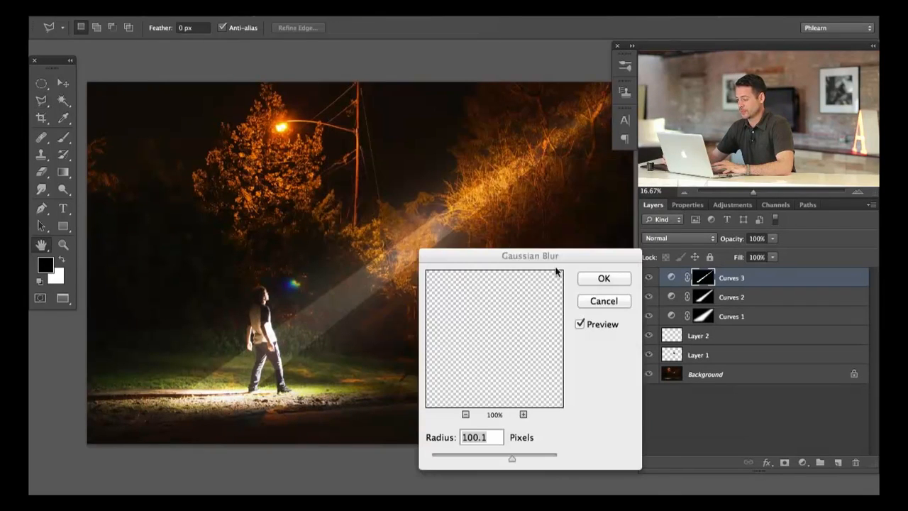
{"action": "left_click_drag", "start_coordinate": [490, 452], "coordinate": [507, 454]}
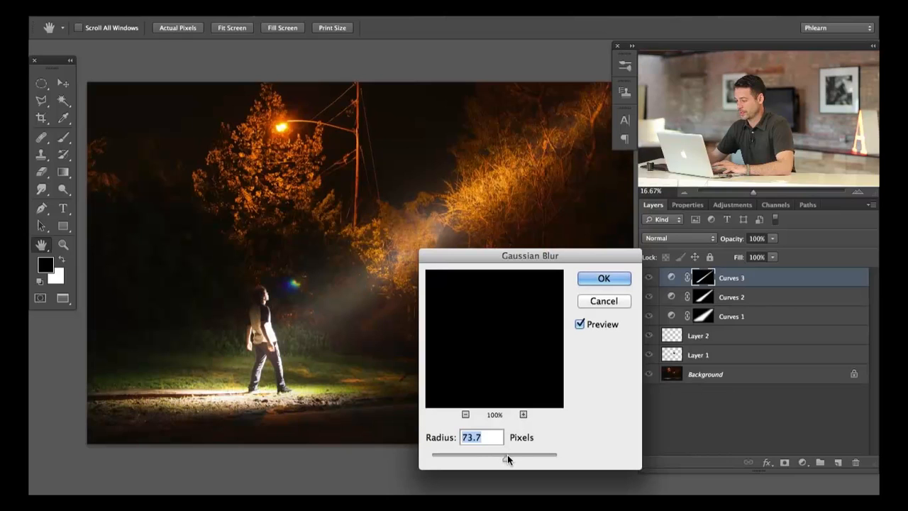
{"action": "left_click", "coordinate": [614, 281]}
{"action": "key", "text": "l"}
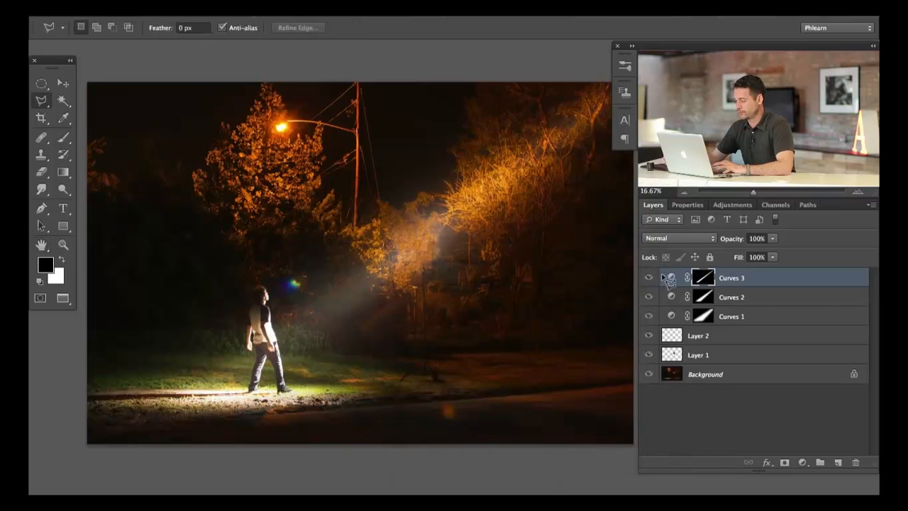
{"action": "scroll", "coordinate": [478, 310], "scroll_direction": "right", "scroll_amount": 2}
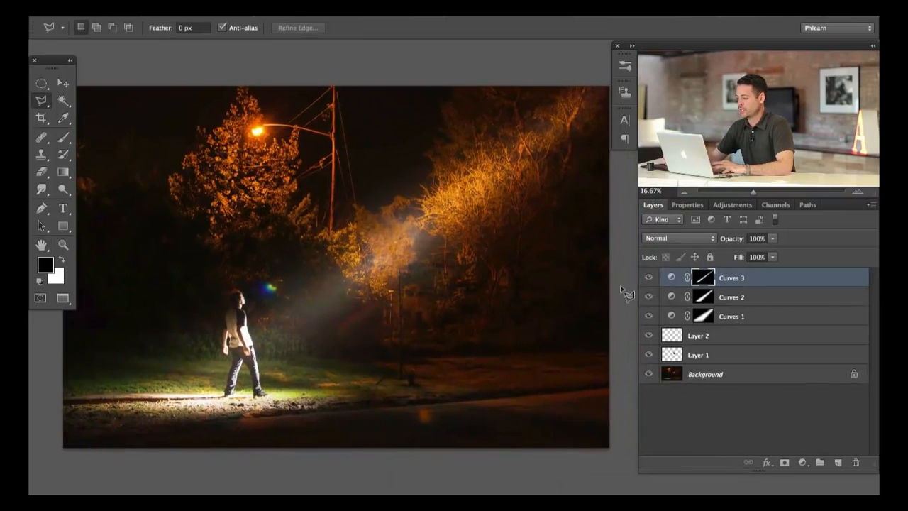
{"action": "left_click", "coordinate": [646, 278]}
{"action": "left_click", "coordinate": [649, 278]}
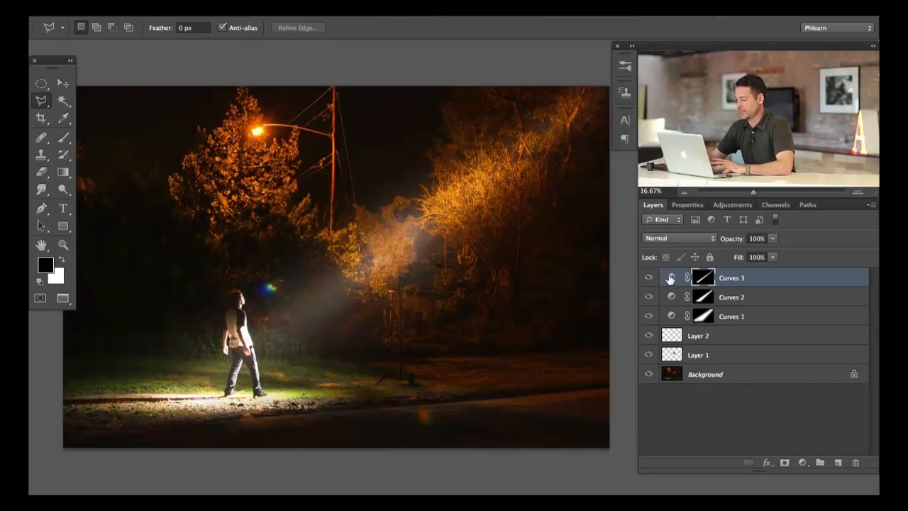
- Readjust the midtone point on the Curves 3 layer's curve
{"action": "left_click", "coordinate": [669, 278]}
{"action": "mouse_move", "coordinate": [755, 345]}
{"action": "left_mouse_down"}
{"action": "mouse_move", "coordinate": [713, 308]}
{"action": "mouse_move", "coordinate": [747, 353]}
{"action": "left_mouse_up"}
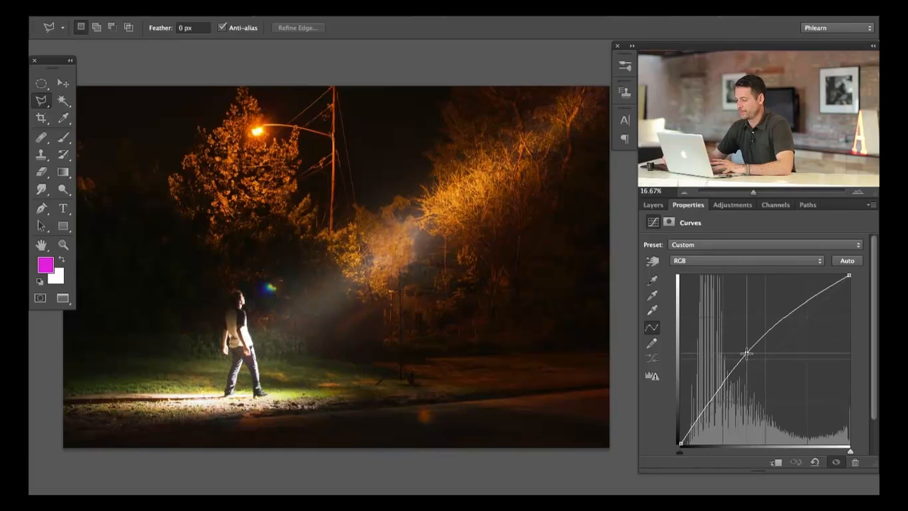
{"action": "left_click", "coordinate": [652, 205]}
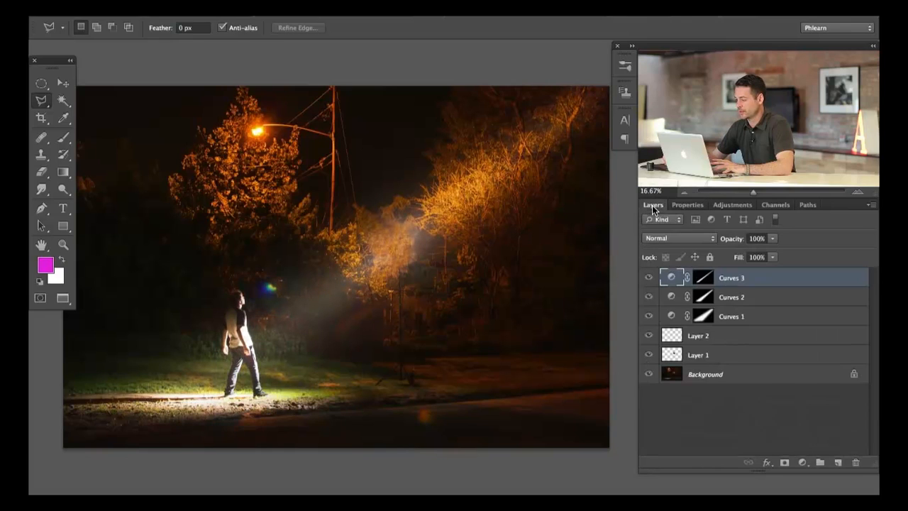
- Hide and show the Curves 1, Curves 2 and Curves 3 layers in turn to examine what each adds to the beam
{"action": "left_click", "coordinate": [648, 297]}
{"action": "left_click", "coordinate": [648, 316]}
{"action": "left_click", "coordinate": [648, 316]}
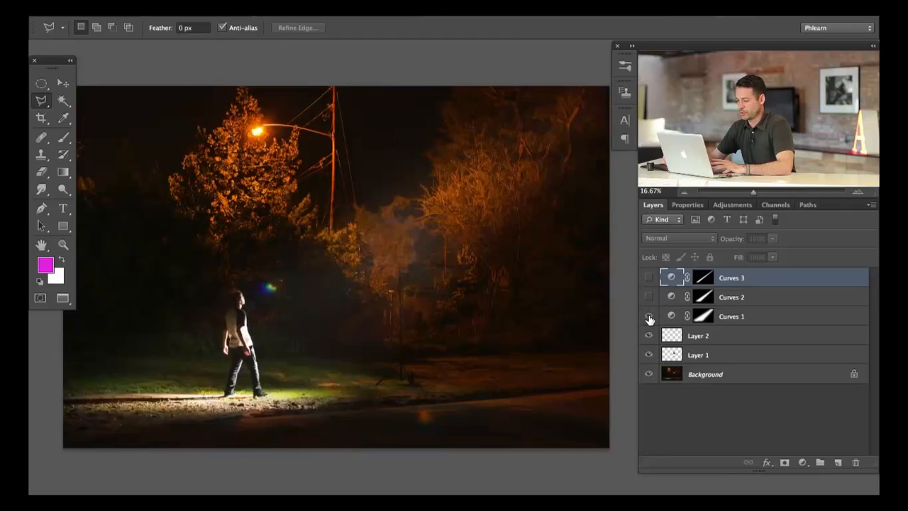
{"action": "left_click", "coordinate": [648, 317]}
{"action": "left_click", "coordinate": [648, 316]}
{"action": "left_click", "coordinate": [648, 316]}
{"action": "left_click", "coordinate": [649, 317]}
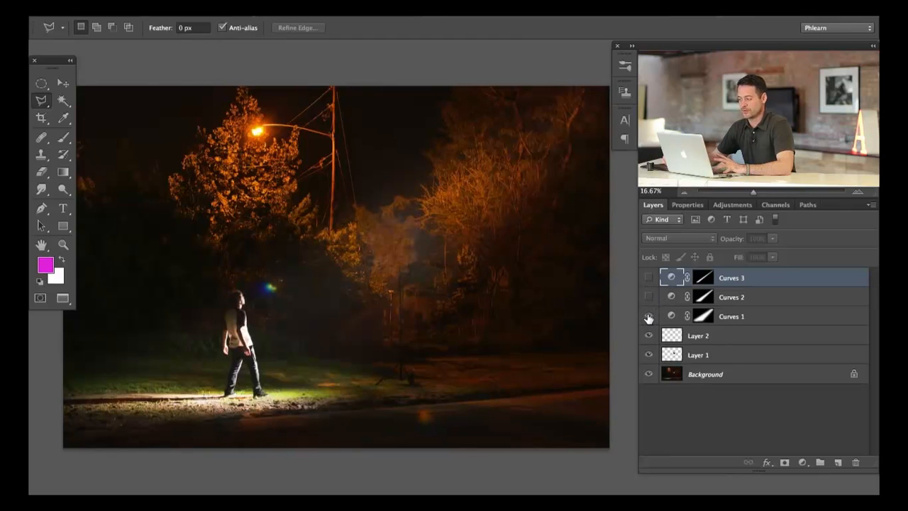
{"action": "left_click", "coordinate": [648, 298]}
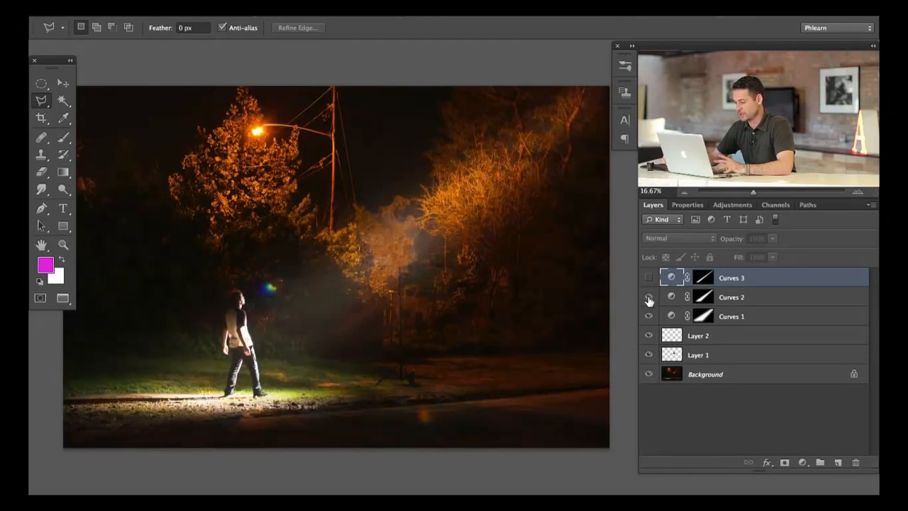
{"action": "left_click", "coordinate": [648, 278]}
{"action": "left_click", "coordinate": [646, 279]}
{"action": "left_click", "coordinate": [648, 298]}
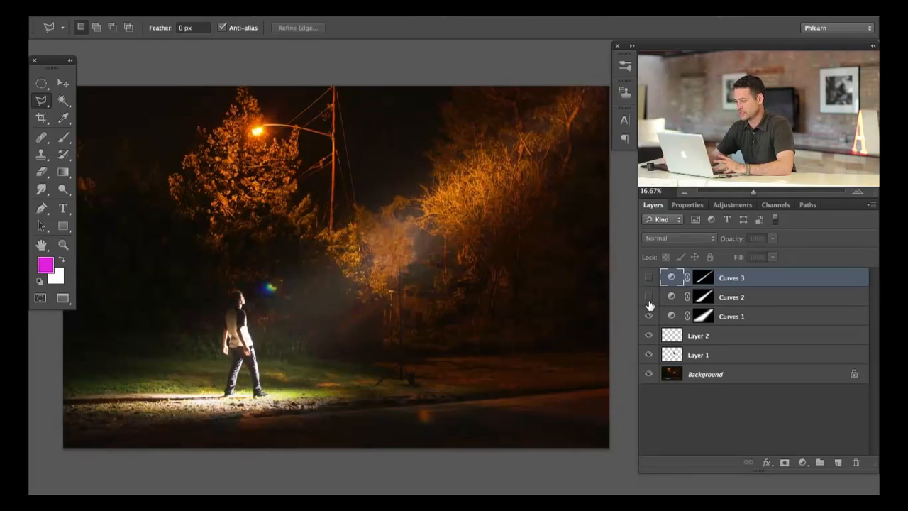
{"action": "left_click", "coordinate": [648, 318]}
{"action": "left_click", "coordinate": [648, 317]}
{"action": "left_click", "coordinate": [648, 316]}
{"action": "left_click", "coordinate": [648, 297]}
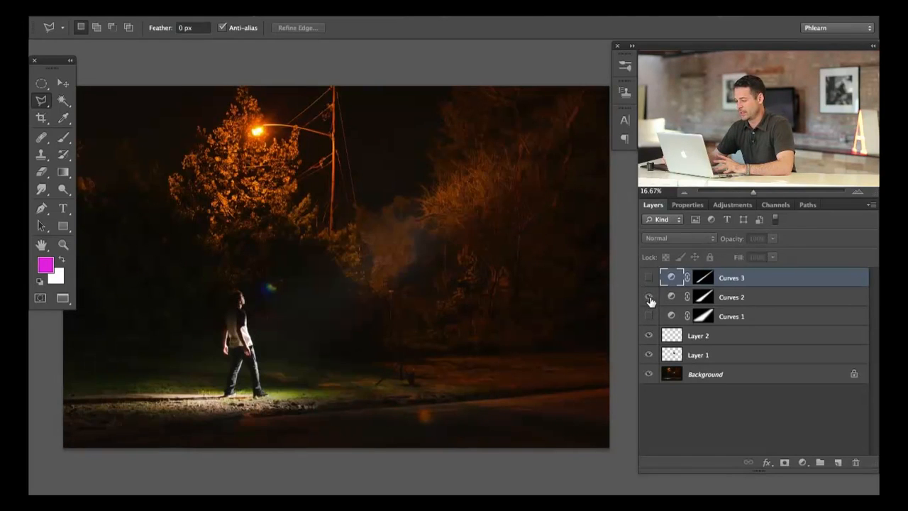
{"action": "left_click", "coordinate": [648, 278]}
{"action": "left_click", "coordinate": [648, 317]}
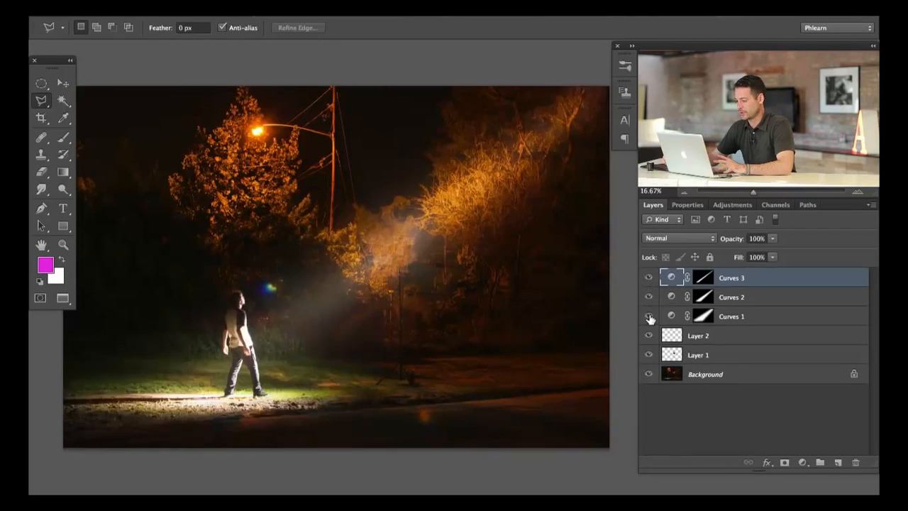
{"action": "left_click", "coordinate": [648, 317]}
{"action": "left_click", "coordinate": [648, 317]}
- Fine-tune the midtones of the Curves 1 layer and compare the picture with all three Curves layers hidden and shown
{"action": "double_click", "coordinate": [671, 315]}
{"action": "left_click_drag", "start_coordinate": [736, 328], "coordinate": [736, 330]}
{"action": "left_click", "coordinate": [653, 207]}
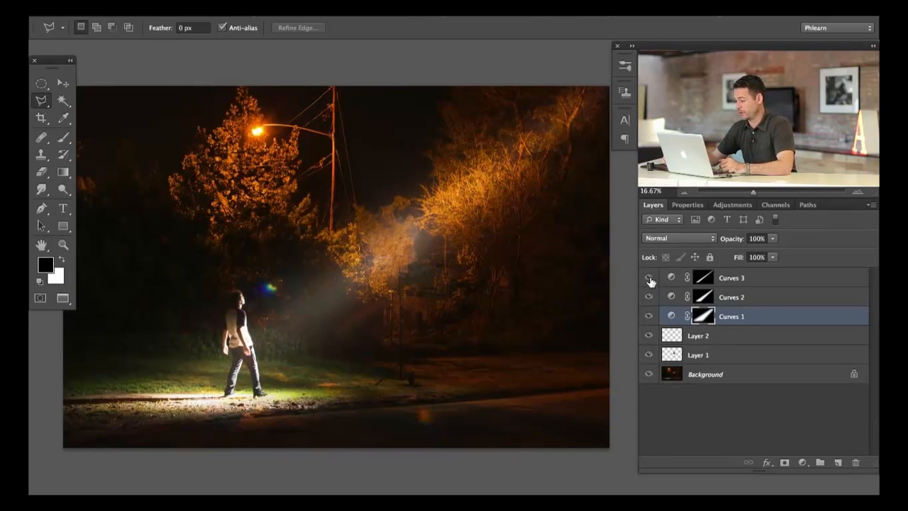
{"action": "left_click_drag", "start_coordinate": [652, 317], "coordinate": [649, 277]}
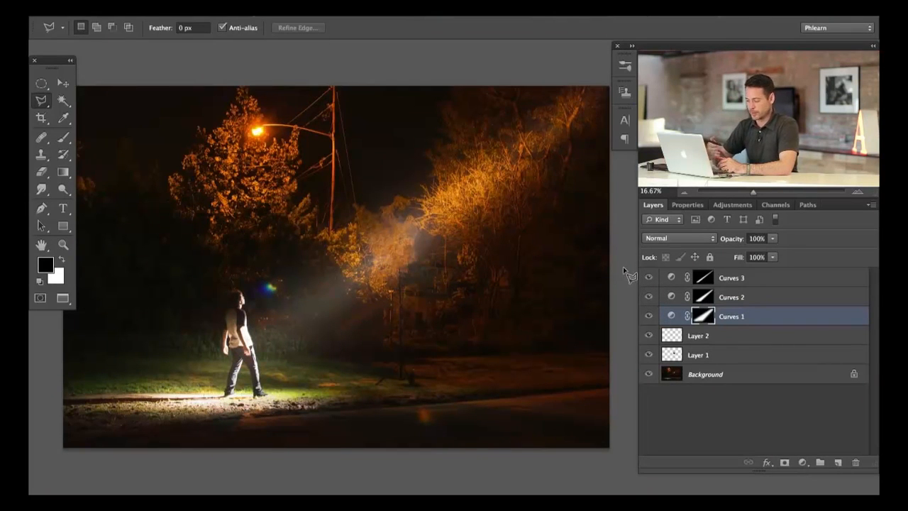
- Add a fourth Curves adjustment layer above Curves 3 and raise the curve's black point to lift the shadows into a haze
{"action": "left_click", "coordinate": [767, 282]}
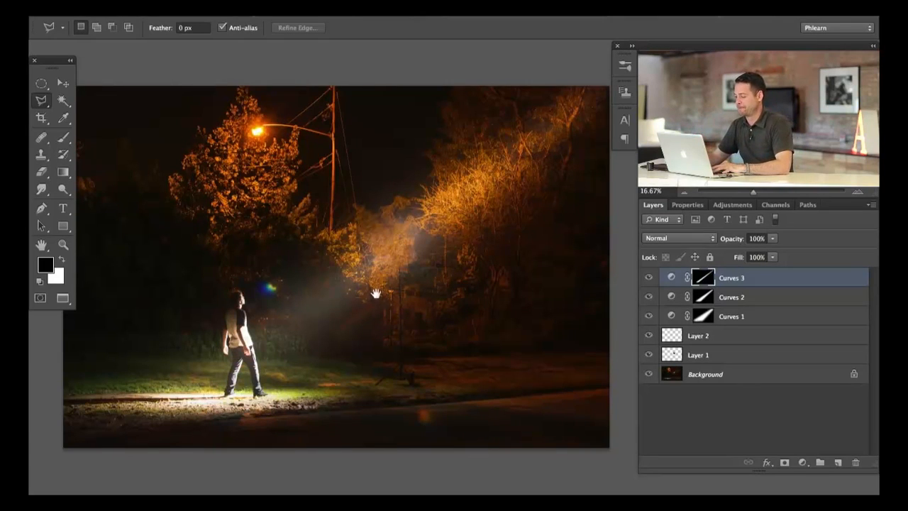
{"action": "left_click_drag", "start_coordinate": [375, 293], "coordinate": [398, 284]}
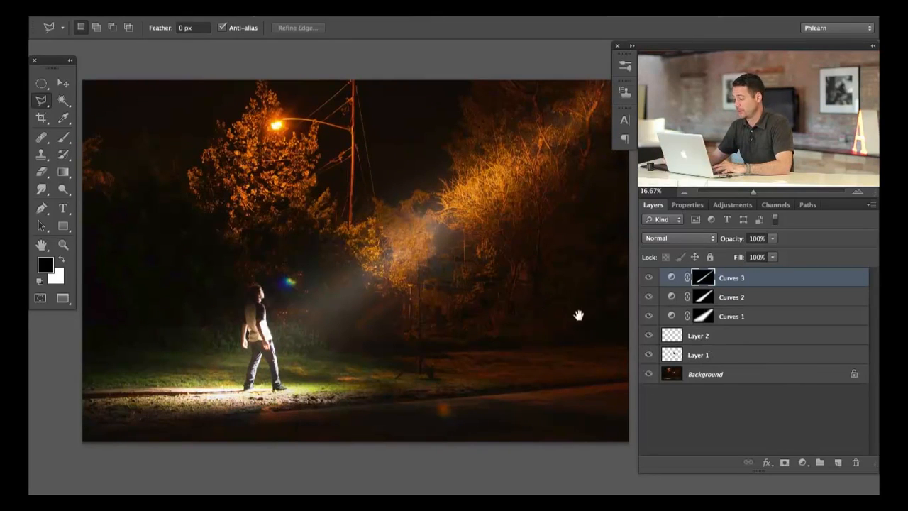
{"action": "left_click_drag", "start_coordinate": [578, 314], "coordinate": [568, 321]}
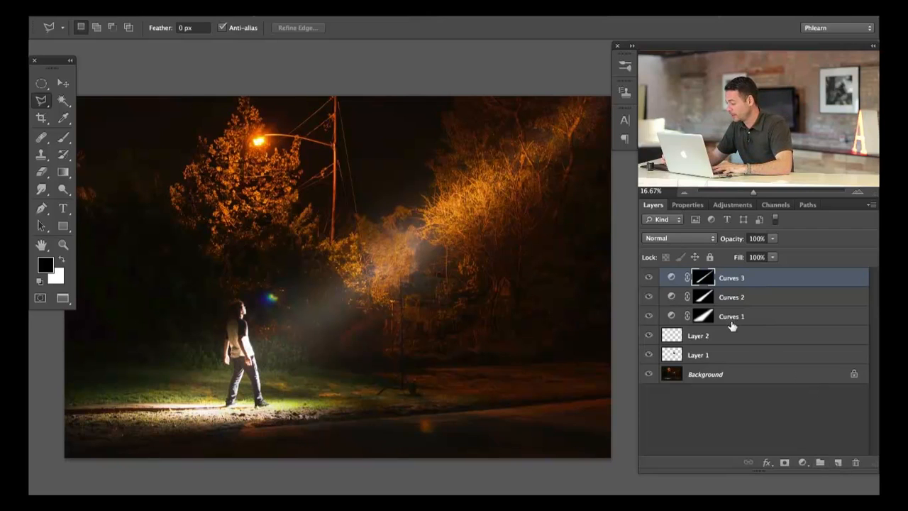
{"action": "left_click", "coordinate": [801, 461]}
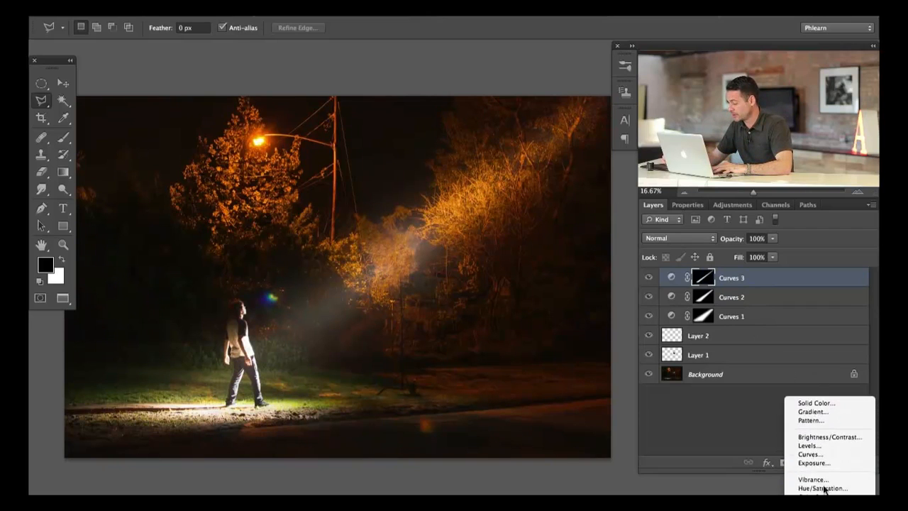
{"action": "left_click", "coordinate": [809, 454]}
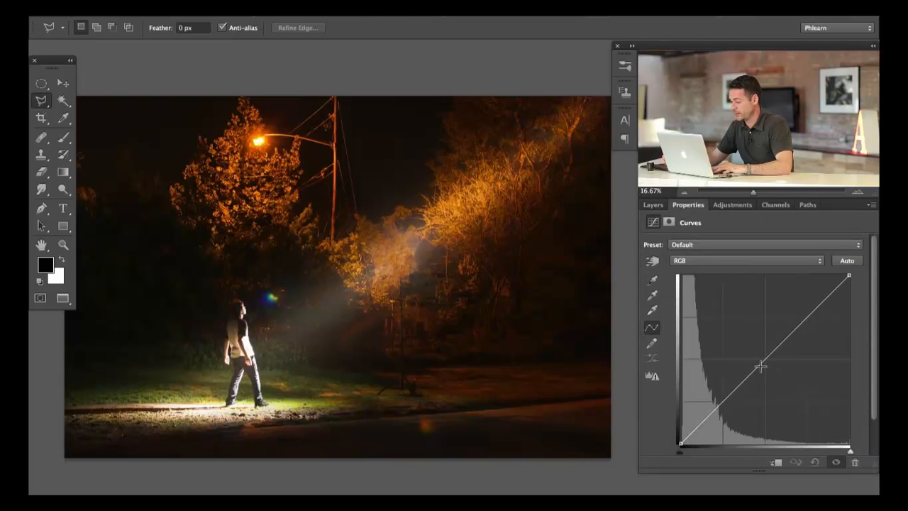
{"action": "left_click_drag", "start_coordinate": [760, 366], "coordinate": [777, 482]}
{"action": "left_click_drag", "start_coordinate": [683, 443], "coordinate": [678, 430]}
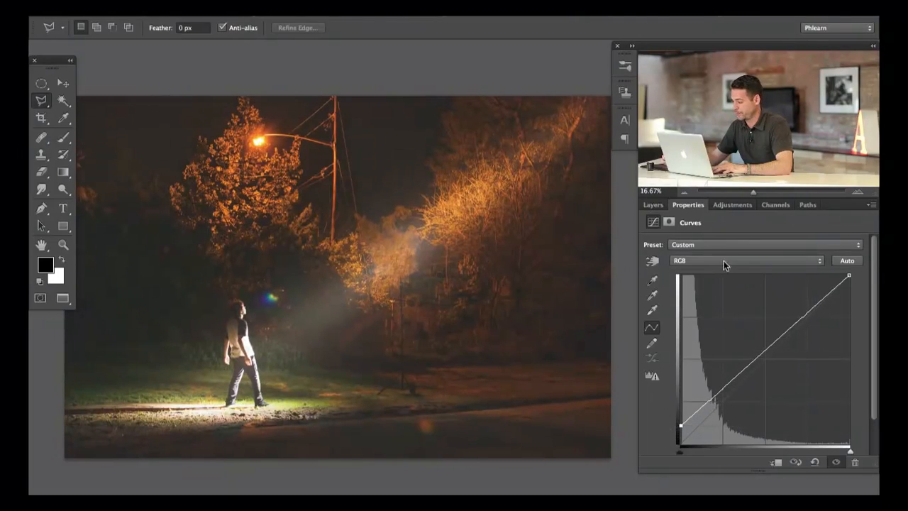
{"action": "left_click", "coordinate": [653, 205]}
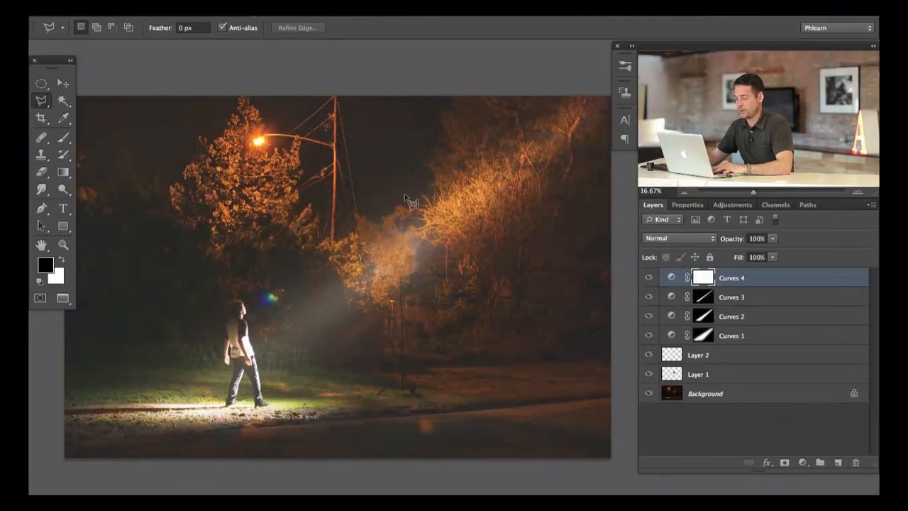
- Invert the Curves 4 mask to black and paint it white at 60% flow around the man and up along the beam
{"action": "left_click_drag", "start_coordinate": [357, 298], "coordinate": [407, 297]}
{"action": "key", "text": "b"}
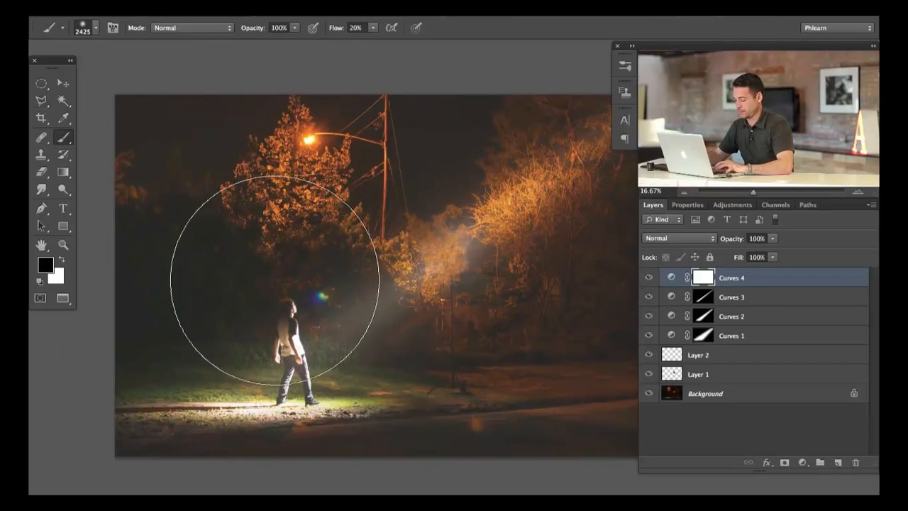
{"action": "key", "text": "super+i"}
{"action": "mouse_move", "coordinate": [324, 324]}
{"action": "left_mouse_down"}
{"action": "mouse_move", "coordinate": [299, 324]}
{"action": "mouse_move", "coordinate": [281, 296]}
{"action": "left_mouse_up"}
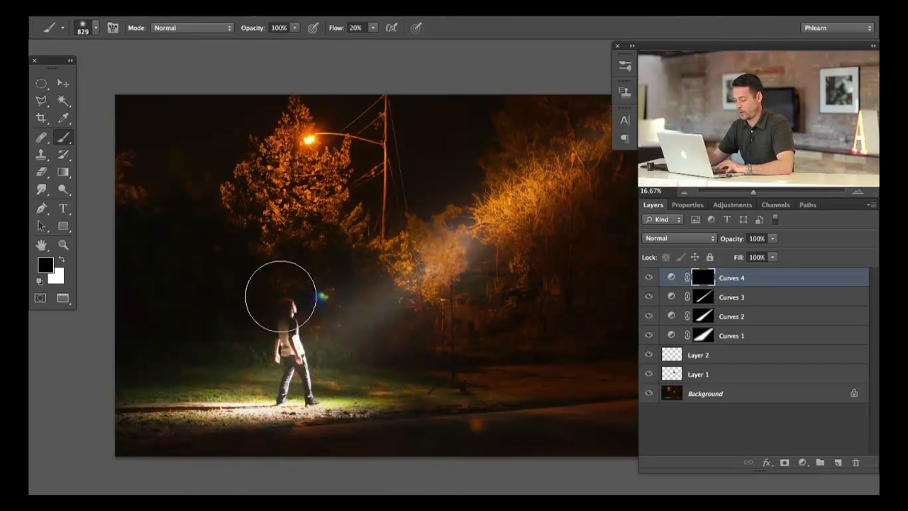
{"action": "key", "text": "x"}
{"action": "key", "text": "shift+6"}
{"action": "mouse_move", "coordinate": [213, 379]}
{"action": "left_mouse_down"}
{"action": "mouse_move", "coordinate": [237, 393]}
{"action": "mouse_move", "coordinate": [274, 338]}
{"action": "mouse_move", "coordinate": [319, 334]}
{"action": "mouse_move", "coordinate": [184, 397]}
{"action": "mouse_move", "coordinate": [258, 374]}
{"action": "mouse_move", "coordinate": [326, 408]}
{"action": "mouse_move", "coordinate": [393, 346]}
{"action": "mouse_move", "coordinate": [381, 311]}
{"action": "mouse_move", "coordinate": [430, 262]}
{"action": "mouse_move", "coordinate": [436, 344]}
{"action": "mouse_move", "coordinate": [423, 373]}
{"action": "mouse_move", "coordinate": [317, 430]}
{"action": "mouse_move", "coordinate": [253, 411]}
{"action": "mouse_move", "coordinate": [341, 403]}
{"action": "mouse_move", "coordinate": [389, 359]}
{"action": "mouse_move", "coordinate": [378, 258]}
{"action": "mouse_move", "coordinate": [229, 338]}
{"action": "mouse_move", "coordinate": [177, 331]}
{"action": "mouse_move", "coordinate": [219, 317]}
{"action": "mouse_move", "coordinate": [245, 287]}
{"action": "mouse_move", "coordinate": [456, 297]}
{"action": "mouse_move", "coordinate": [468, 225]}
{"action": "mouse_move", "coordinate": [525, 185]}
{"action": "mouse_move", "coordinate": [502, 261]}
{"action": "mouse_move", "coordinate": [546, 172]}
{"action": "left_mouse_up"}
{"action": "left_click_drag", "start_coordinate": [453, 188], "coordinate": [420, 213]}
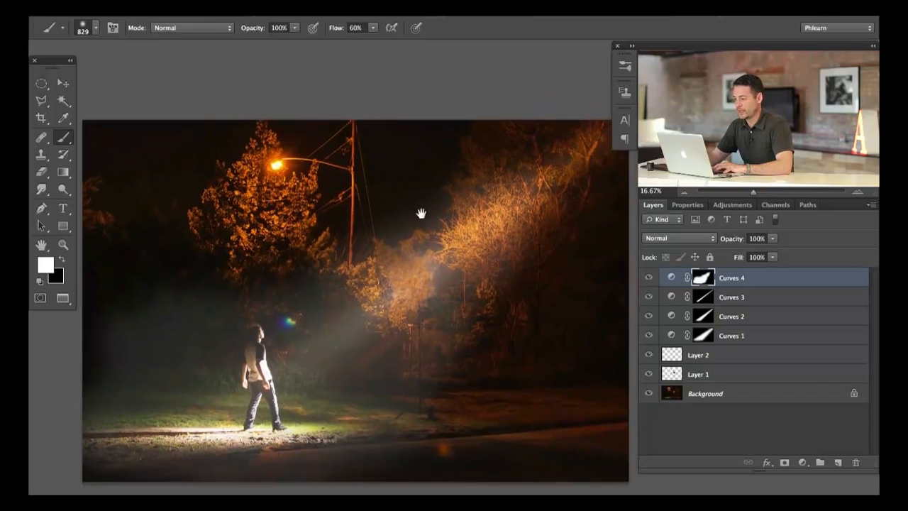
- Fill the Curves 4 mask with the Clouds render filter and inspect the mask on its own
{"action": "left_click", "coordinate": [345, 16]}
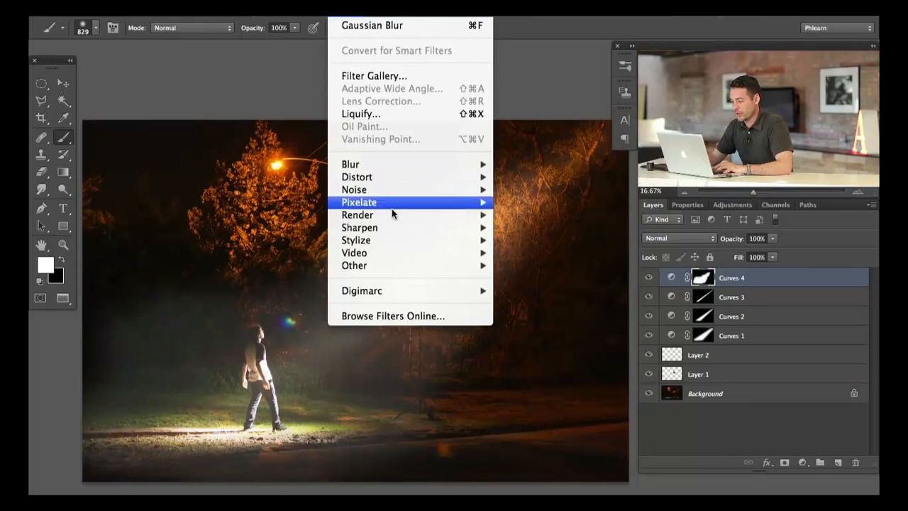
{"action": "mouse_move", "coordinate": [391, 211]}
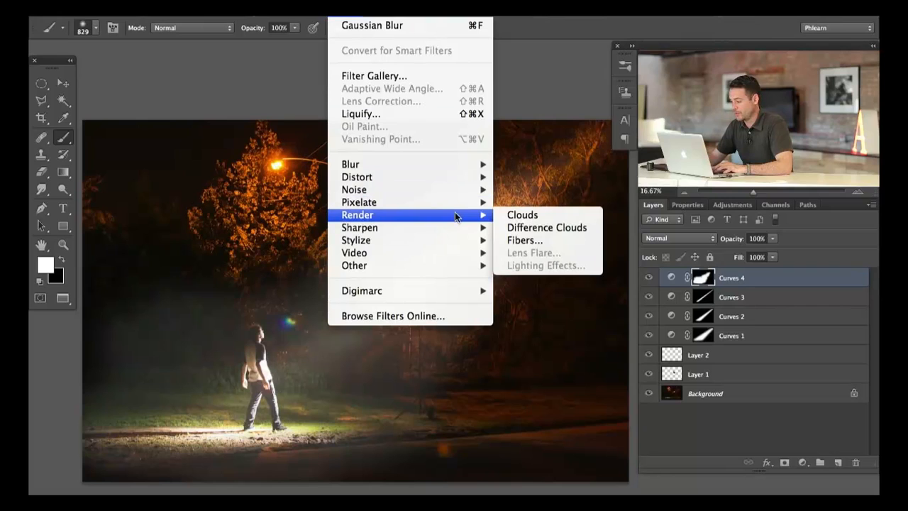
{"action": "left_click", "coordinate": [534, 214]}
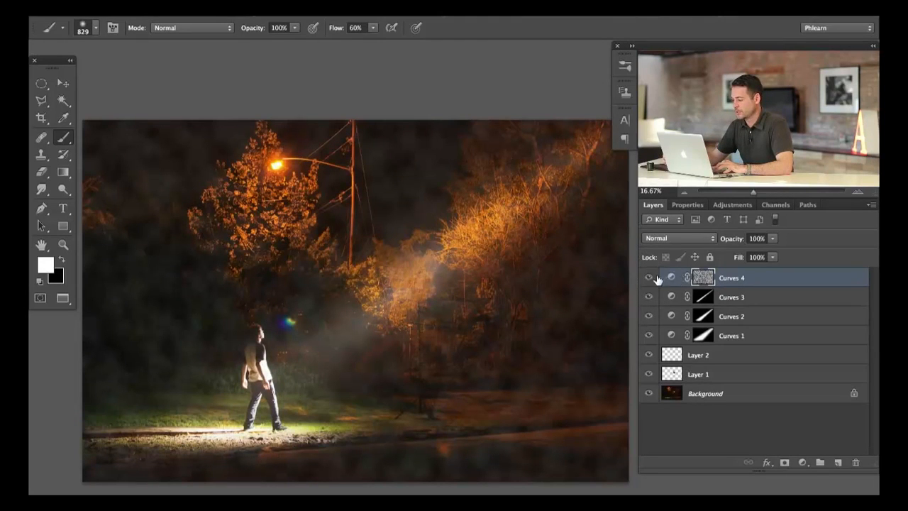
{"action": "left_click", "coordinate": [702, 278], "text": "alt"}
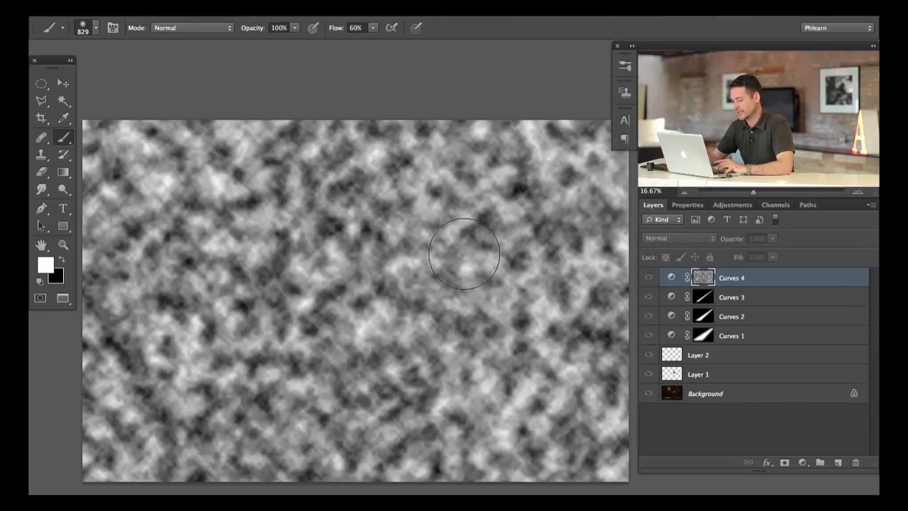
{"action": "left_click", "coordinate": [702, 279], "text": "alt"}
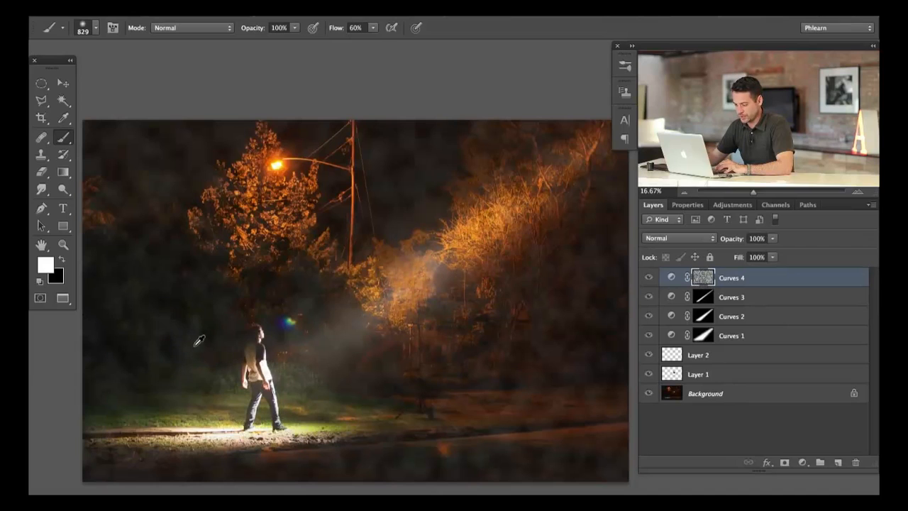
- Enlarge the clouds texture on the Curves 4 mask with Free Transform
{"action": "key", "text": "ctrl+t"}
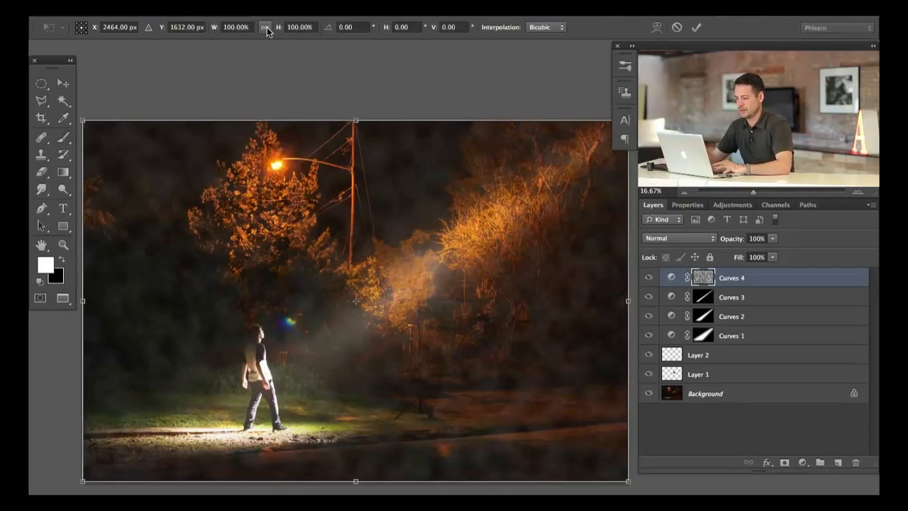
{"action": "left_click_drag", "start_coordinate": [278, 31], "coordinate": [299, 31]}
{"action": "key", "text": "Return"}
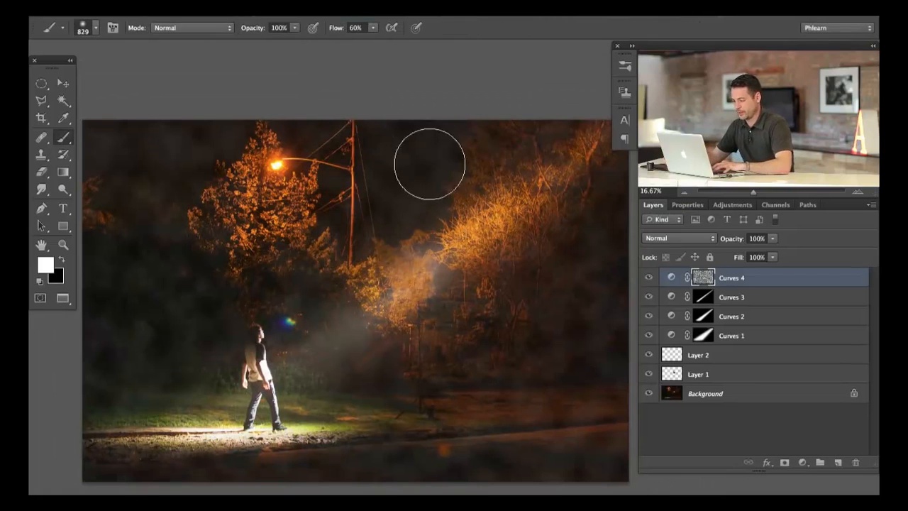
- Paint the Curves 4 mask black at 30% flow with a 1309 px brush over the sky, outer edges and foreground
{"action": "left_click_drag", "start_coordinate": [470, 348], "coordinate": [489, 315]}
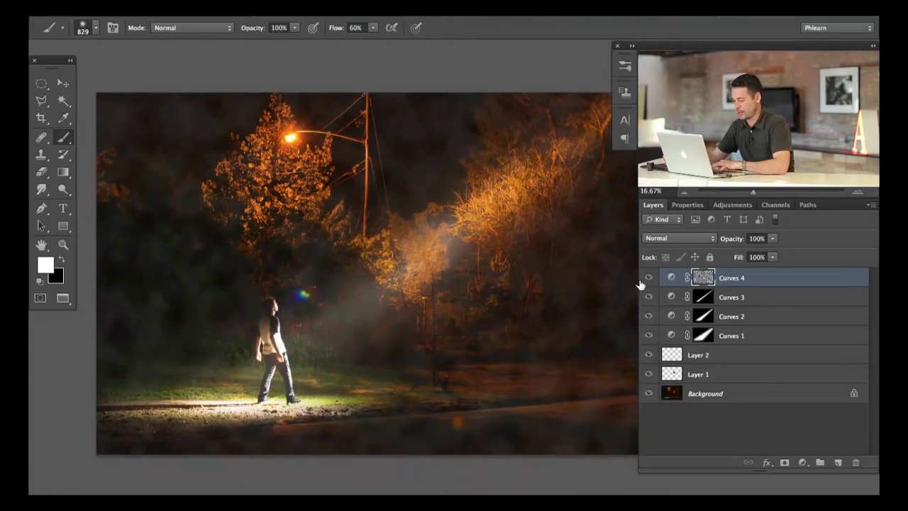
{"action": "mouse_move", "coordinate": [317, 248]}
{"action": "left_mouse_down"}
{"action": "mouse_move", "coordinate": [343, 256]}
{"action": "mouse_move", "coordinate": [333, 256]}
{"action": "left_mouse_up"}
{"action": "key", "text": "x"}
{"action": "left_click_drag", "start_coordinate": [156, 118], "coordinate": [139, 117]}
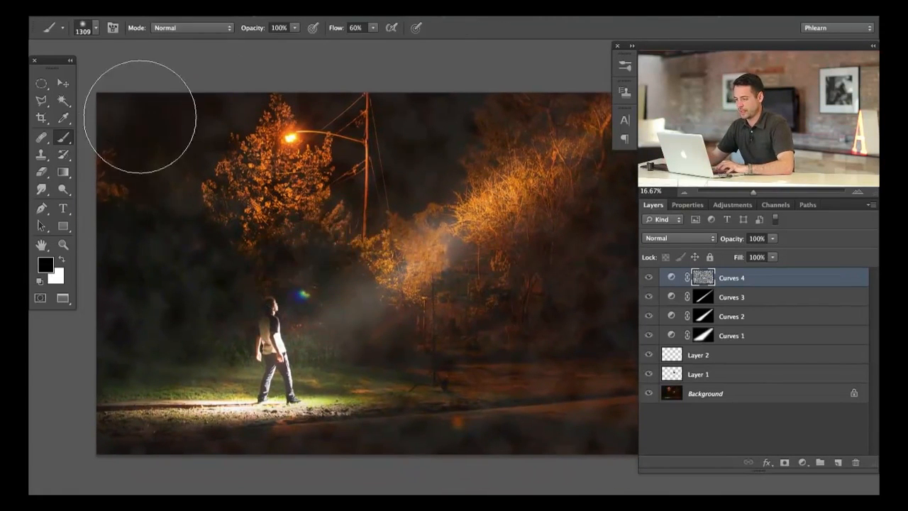
{"action": "key", "text": "shift+3"}
{"action": "left_click_drag", "start_coordinate": [365, 152], "coordinate": [407, 148]}
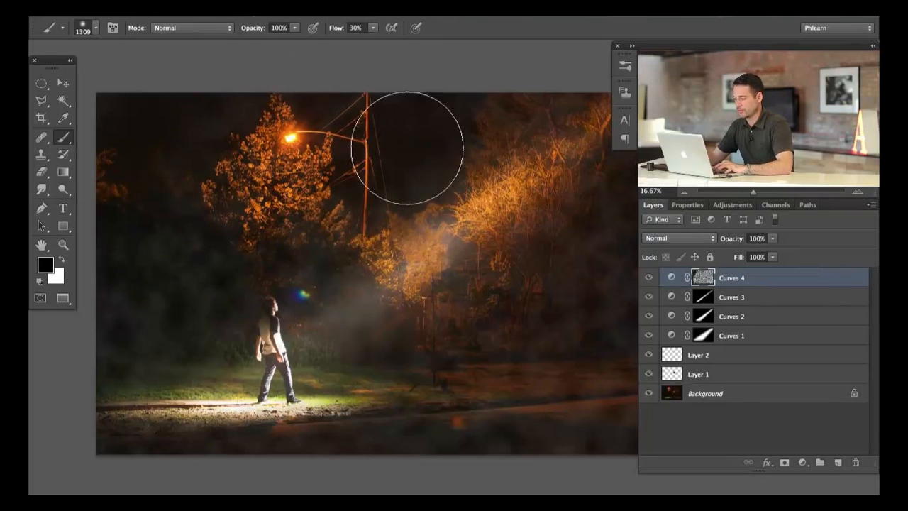
{"action": "mouse_move", "coordinate": [158, 284]}
{"action": "left_mouse_down"}
{"action": "mouse_move", "coordinate": [180, 257]}
{"action": "mouse_move", "coordinate": [89, 310]}
{"action": "mouse_move", "coordinate": [212, 456]}
{"action": "left_mouse_up"}
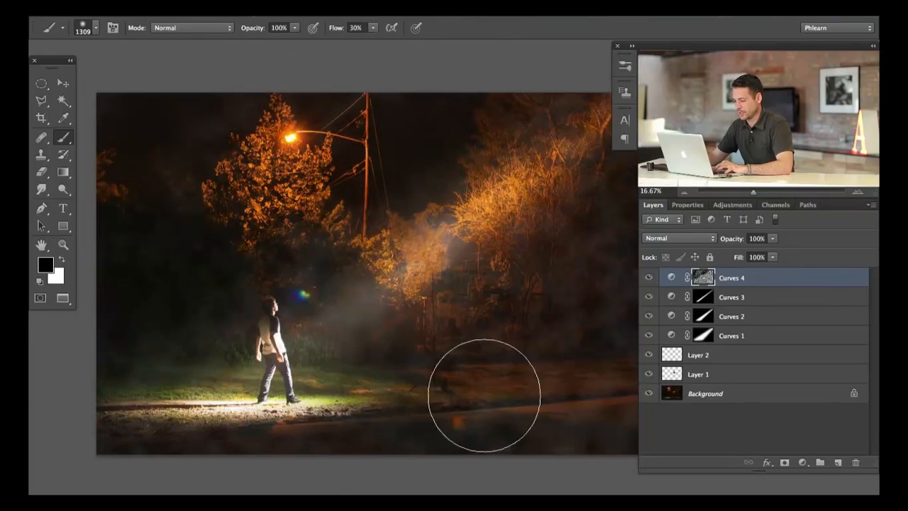
{"action": "mouse_move", "coordinate": [484, 395]}
{"action": "left_mouse_down"}
{"action": "mouse_move", "coordinate": [243, 462]}
{"action": "mouse_move", "coordinate": [348, 434]}
{"action": "mouse_move", "coordinate": [539, 438]}
{"action": "mouse_move", "coordinate": [594, 409]}
{"action": "left_mouse_up"}
{"action": "left_click_drag", "start_coordinate": [503, 392], "coordinate": [417, 367]}
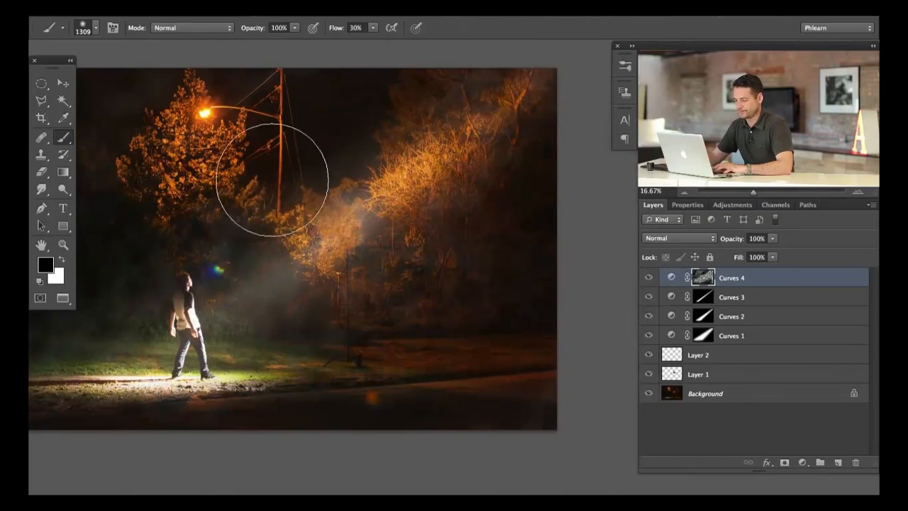
{"action": "left_click_drag", "start_coordinate": [302, 362], "coordinate": [401, 384]}
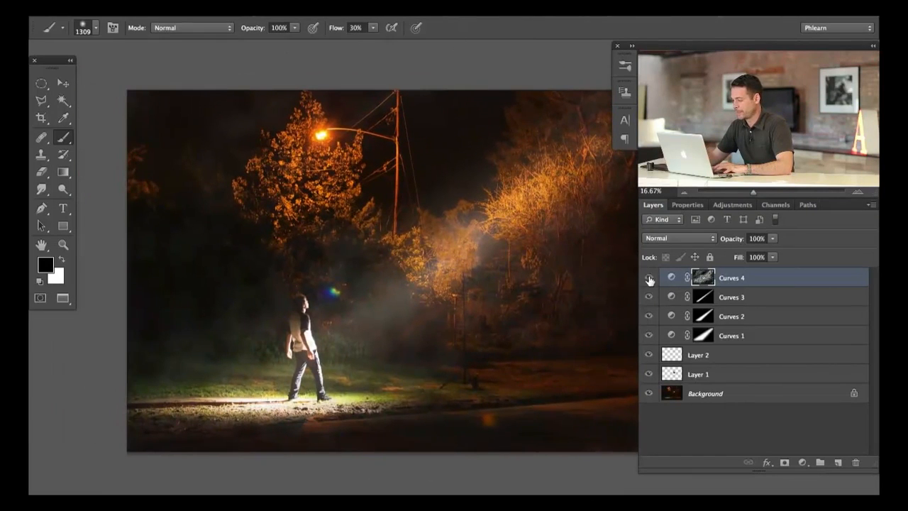
- Compare the picture with the Curves 4 haze layer hidden and shown
{"action": "left_click", "coordinate": [648, 282]}
{"action": "left_click", "coordinate": [648, 282]}
{"action": "left_click", "coordinate": [648, 282]}
{"action": "left_click", "coordinate": [649, 282]}
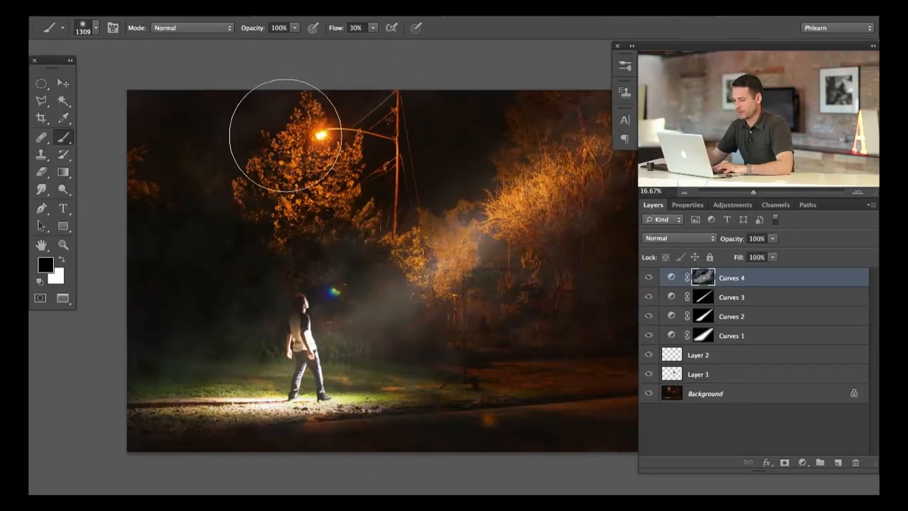
{"action": "left_click", "coordinate": [648, 283]}
{"action": "left_click", "coordinate": [648, 283]}
{"action": "left_click", "coordinate": [647, 282]}
{"action": "left_click", "coordinate": [647, 282]}
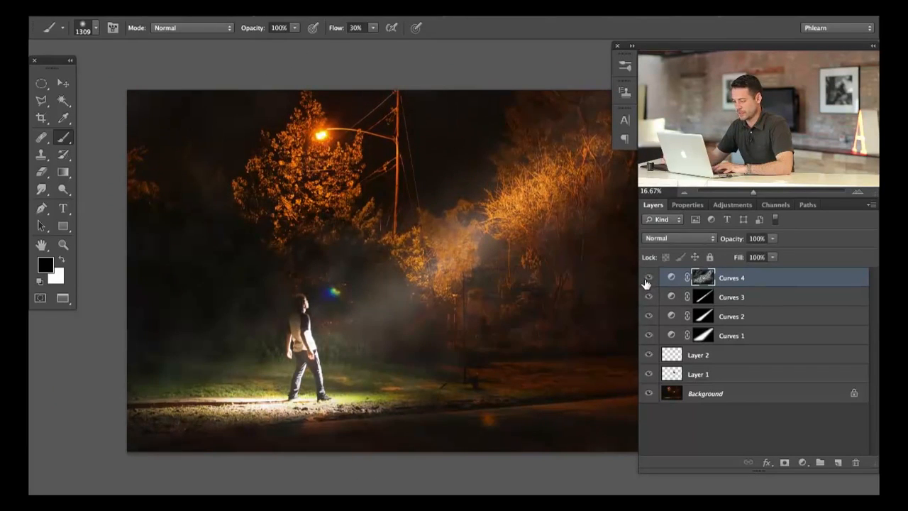
{"action": "left_click", "coordinate": [647, 282]}
{"action": "left_click", "coordinate": [647, 283]}
{"action": "left_click", "coordinate": [645, 284]}
{"action": "left_click", "coordinate": [646, 283]}
{"action": "left_click_drag", "start_coordinate": [551, 345], "coordinate": [512, 354]}
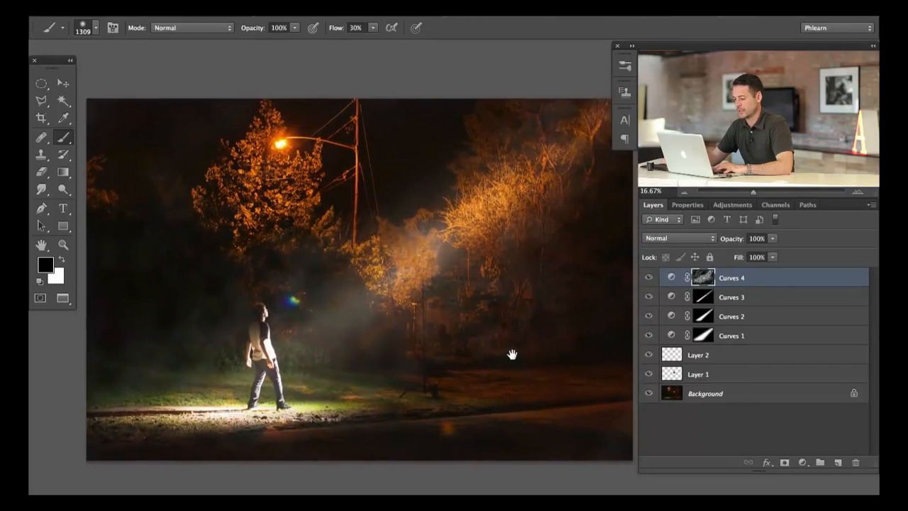
{"action": "left_click", "coordinate": [650, 277]}
{"action": "left_click", "coordinate": [650, 277]}
{"action": "left_click", "coordinate": [650, 277]}
{"action": "left_click", "coordinate": [649, 277]}
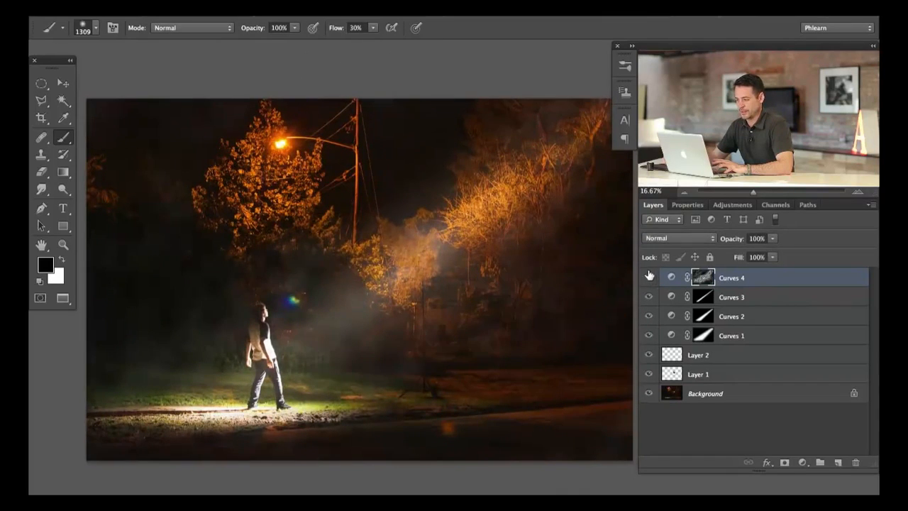
{"action": "left_click", "coordinate": [649, 277]}
{"action": "left_click", "coordinate": [650, 277]}
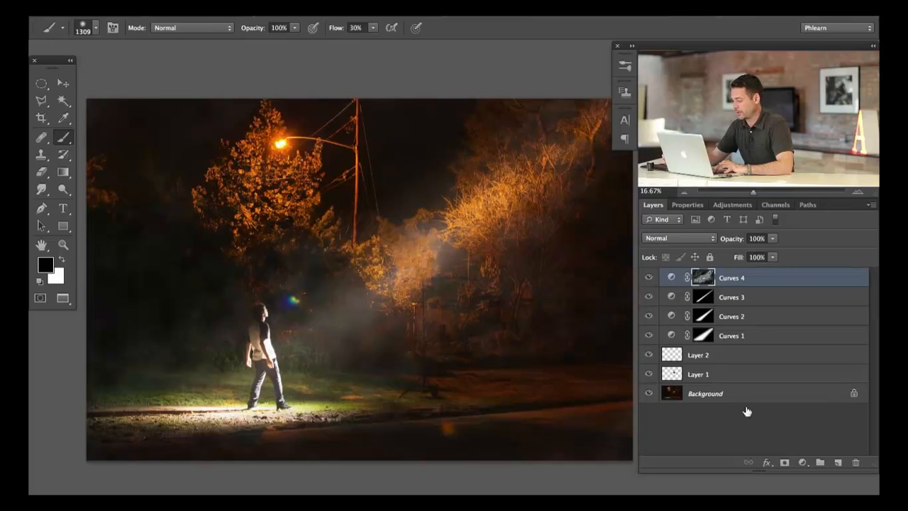
- Add a fifth Curves adjustment layer above Curves 4 and raise the RGB curve to brighten the midtones
{"action": "left_click", "coordinate": [796, 463]}
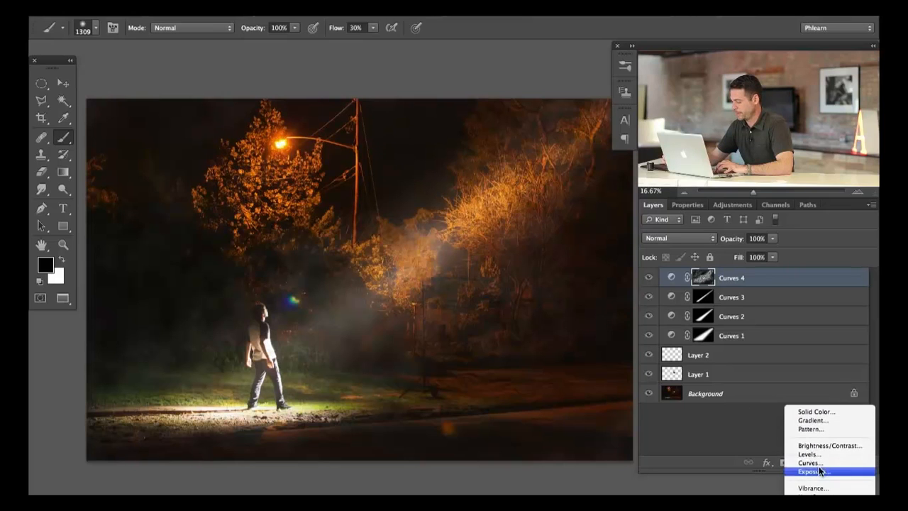
{"action": "left_click", "coordinate": [809, 462]}
{"action": "left_click_drag", "start_coordinate": [742, 382], "coordinate": [743, 347]}
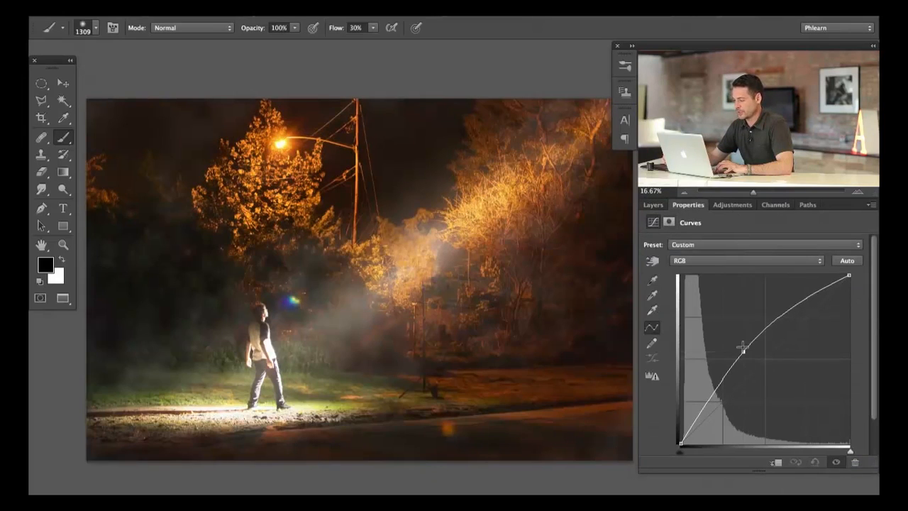
- Fill the Curves 5 mask with the Clouds render filter and raise the RGB curve further for much stronger brightening
{"action": "left_click", "coordinate": [332, 13]}
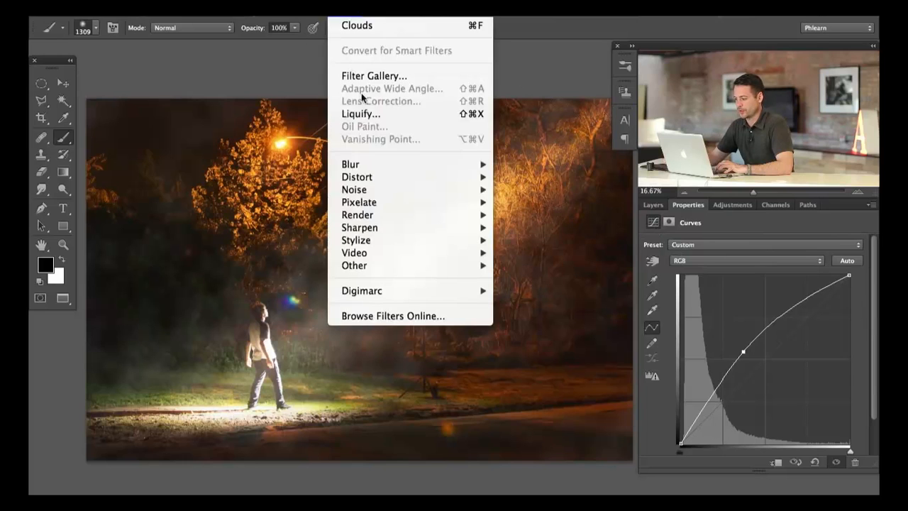
{"action": "mouse_move", "coordinate": [370, 216]}
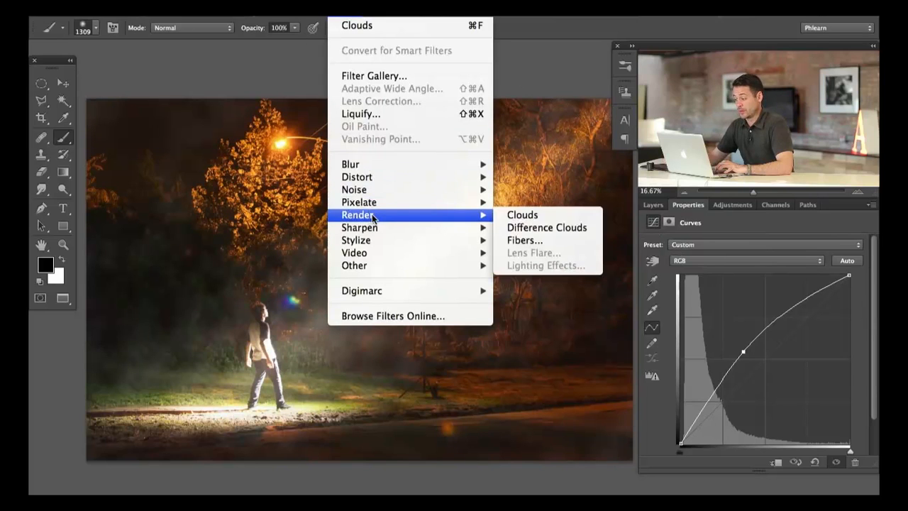
{"action": "left_click", "coordinate": [522, 215]}
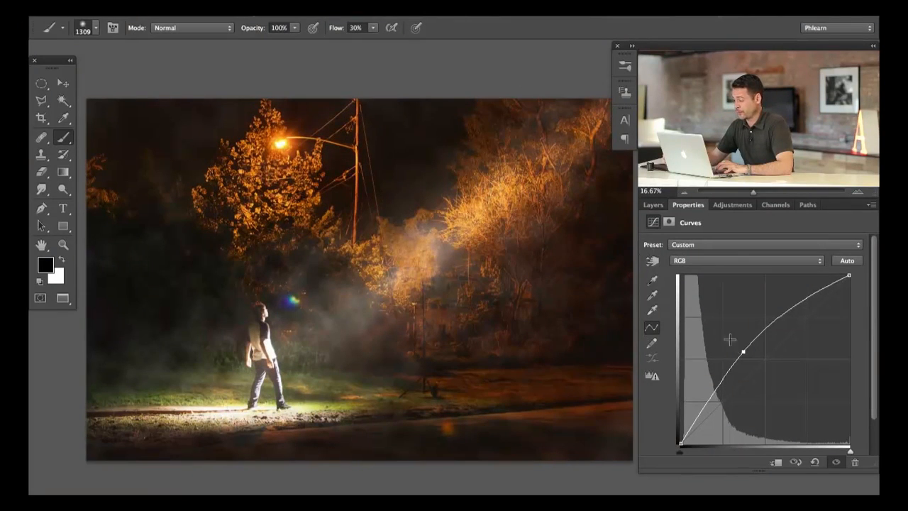
{"action": "left_click_drag", "start_coordinate": [742, 353], "coordinate": [726, 329]}
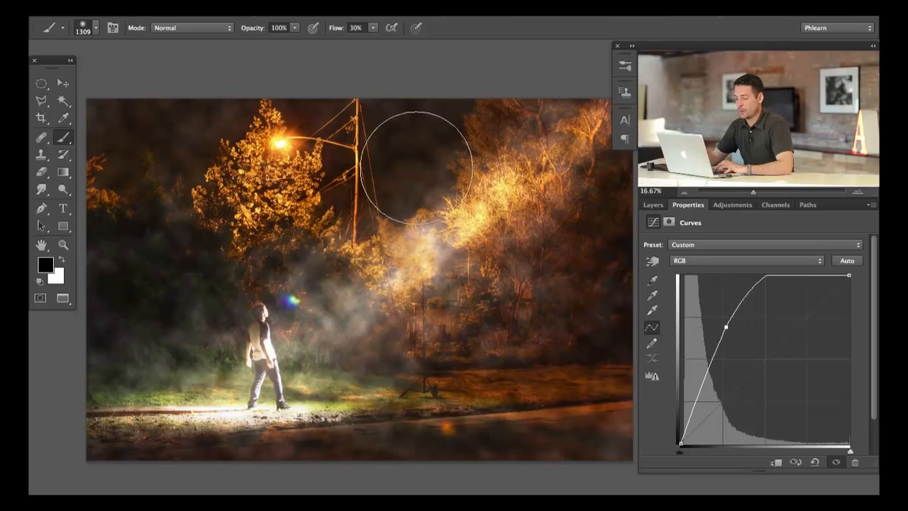
- Warm the Curves 5 haze by lowering the Blue channel's midtones and raising the Red channel's midtones
{"action": "left_click", "coordinate": [700, 263]}
{"action": "left_click", "coordinate": [702, 286]}
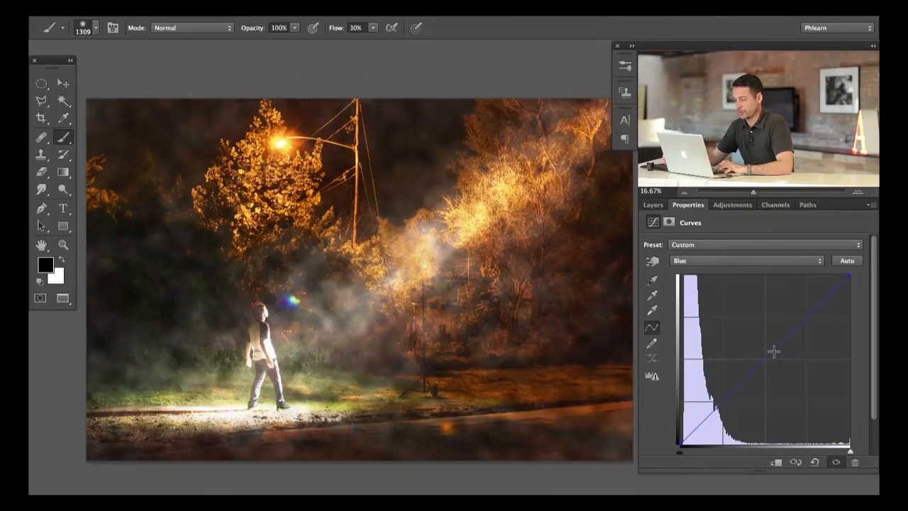
{"action": "left_click_drag", "start_coordinate": [773, 351], "coordinate": [782, 360]}
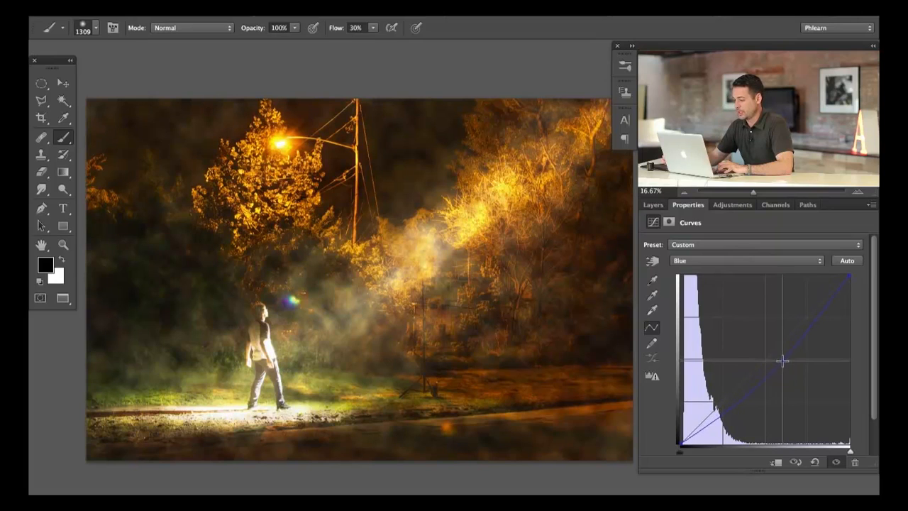
{"action": "left_click", "coordinate": [716, 258]}
{"action": "left_click", "coordinate": [717, 238]}
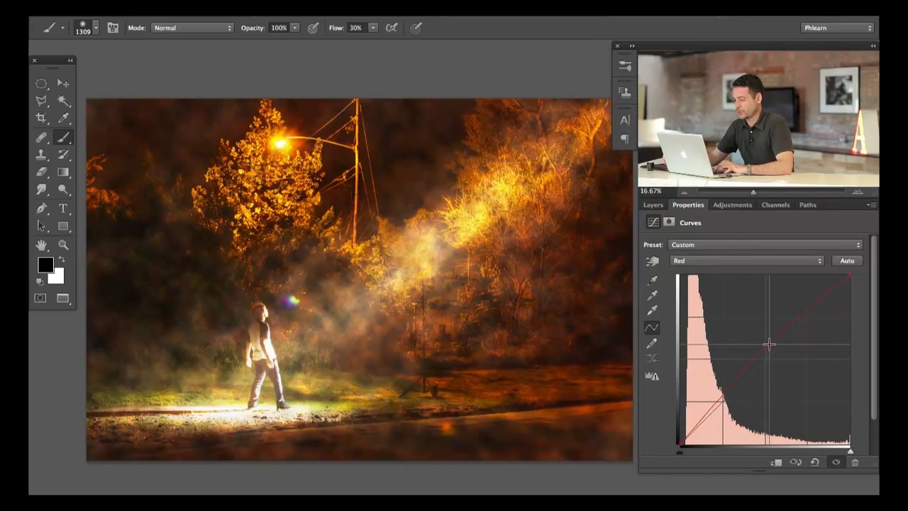
- Paint the Curves 5 mask black with an 1837 px brush at 50% and 20% flow, keeping the glow around the street lamp
{"action": "left_click", "coordinate": [651, 205]}
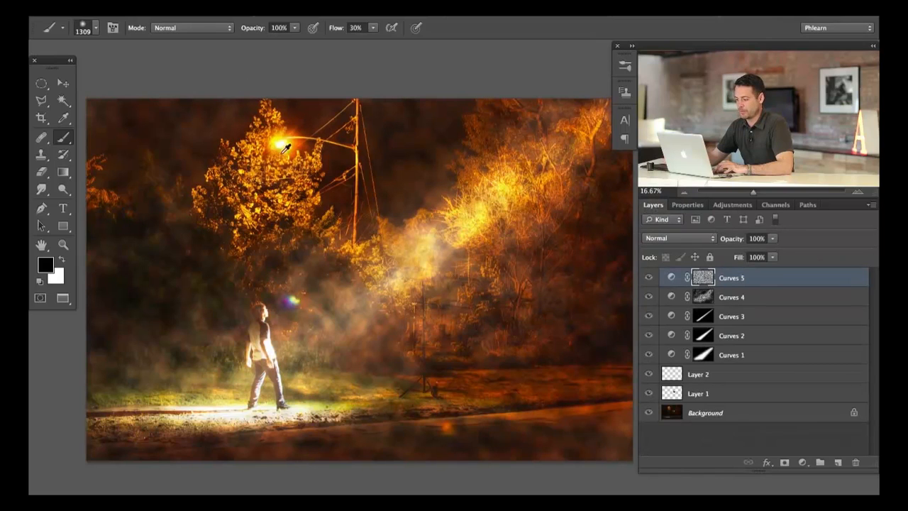
{"action": "left_click_drag", "start_coordinate": [472, 285], "coordinate": [520, 282]}
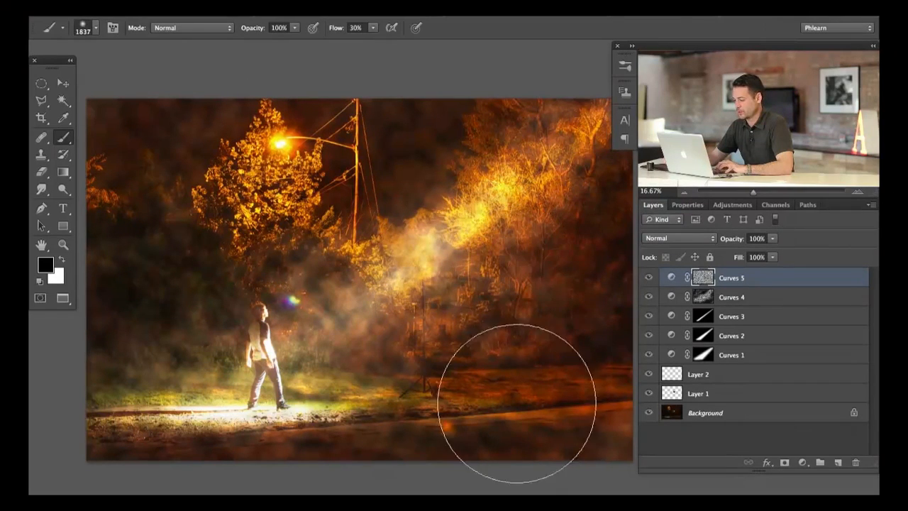
{"action": "left_click_drag", "start_coordinate": [601, 417], "coordinate": [597, 362]}
{"action": "key", "text": "shift+5"}
{"action": "mouse_move", "coordinate": [521, 365]}
{"action": "left_mouse_down"}
{"action": "mouse_move", "coordinate": [507, 128]}
{"action": "mouse_move", "coordinate": [473, 115]}
{"action": "mouse_move", "coordinate": [423, 204]}
{"action": "mouse_move", "coordinate": [583, 169]}
{"action": "mouse_move", "coordinate": [573, 173]}
{"action": "mouse_move", "coordinate": [610, 134]}
{"action": "mouse_move", "coordinate": [478, 333]}
{"action": "mouse_move", "coordinate": [435, 241]}
{"action": "mouse_move", "coordinate": [397, 299]}
{"action": "mouse_move", "coordinate": [411, 270]}
{"action": "mouse_move", "coordinate": [396, 285]}
{"action": "mouse_move", "coordinate": [455, 300]}
{"action": "mouse_move", "coordinate": [443, 242]}
{"action": "mouse_move", "coordinate": [549, 375]}
{"action": "mouse_move", "coordinate": [574, 429]}
{"action": "left_mouse_up"}
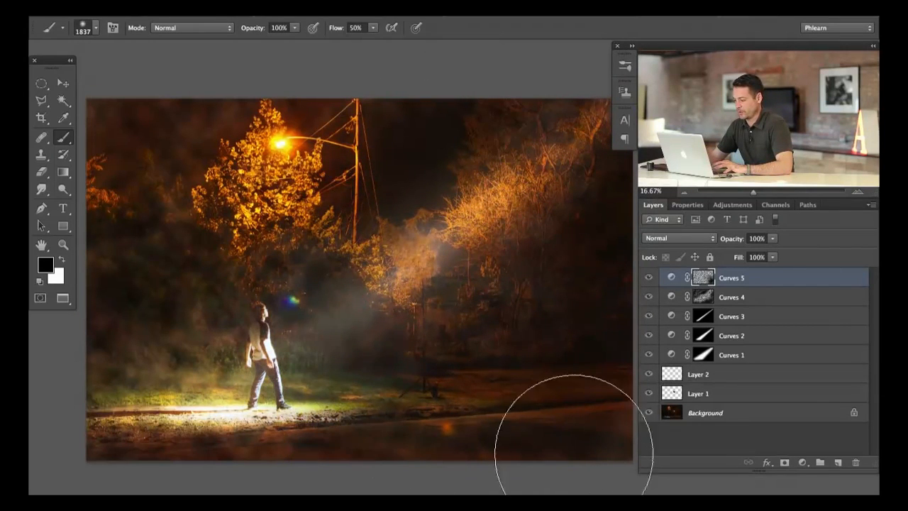
{"action": "mouse_move", "coordinate": [222, 391]}
{"action": "left_mouse_down"}
{"action": "mouse_move", "coordinate": [229, 370]}
{"action": "mouse_move", "coordinate": [237, 424]}
{"action": "mouse_move", "coordinate": [141, 397]}
{"action": "mouse_move", "coordinate": [128, 314]}
{"action": "mouse_move", "coordinate": [152, 297]}
{"action": "mouse_move", "coordinate": [260, 312]}
{"action": "mouse_move", "coordinate": [205, 323]}
{"action": "mouse_move", "coordinate": [290, 340]}
{"action": "mouse_move", "coordinate": [209, 309]}
{"action": "mouse_move", "coordinate": [115, 144]}
{"action": "mouse_move", "coordinate": [141, 109]}
{"action": "mouse_move", "coordinate": [154, 166]}
{"action": "mouse_move", "coordinate": [194, 192]}
{"action": "mouse_move", "coordinate": [177, 184]}
{"action": "mouse_move", "coordinate": [173, 149]}
{"action": "left_mouse_up"}
{"action": "key", "text": "shift+2"}
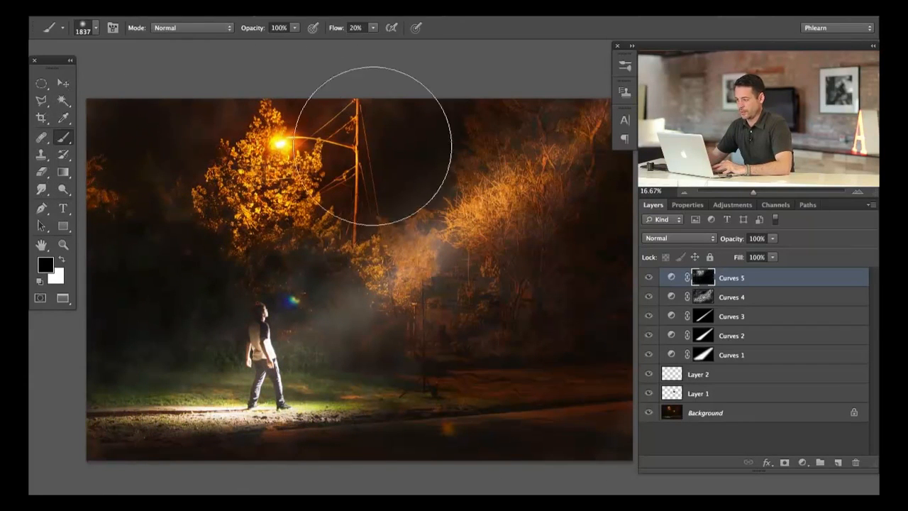
- Compare the picture with Curves 5 hidden and shown, and set that layer's opacity to 87%
{"action": "left_click", "coordinate": [648, 279]}
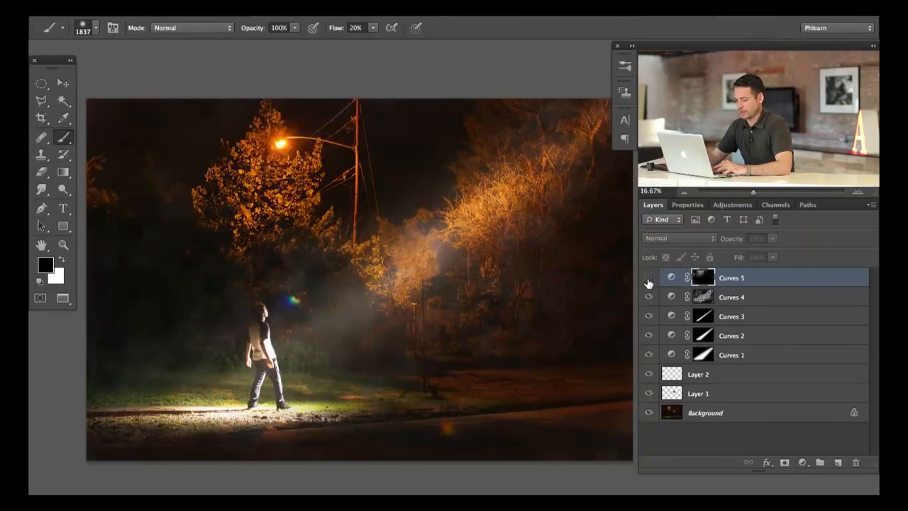
{"action": "left_click", "coordinate": [648, 279]}
{"action": "left_click", "coordinate": [648, 279]}
{"action": "left_click", "coordinate": [648, 280]}
{"action": "left_click", "coordinate": [648, 280]}
{"action": "left_click", "coordinate": [648, 280]}
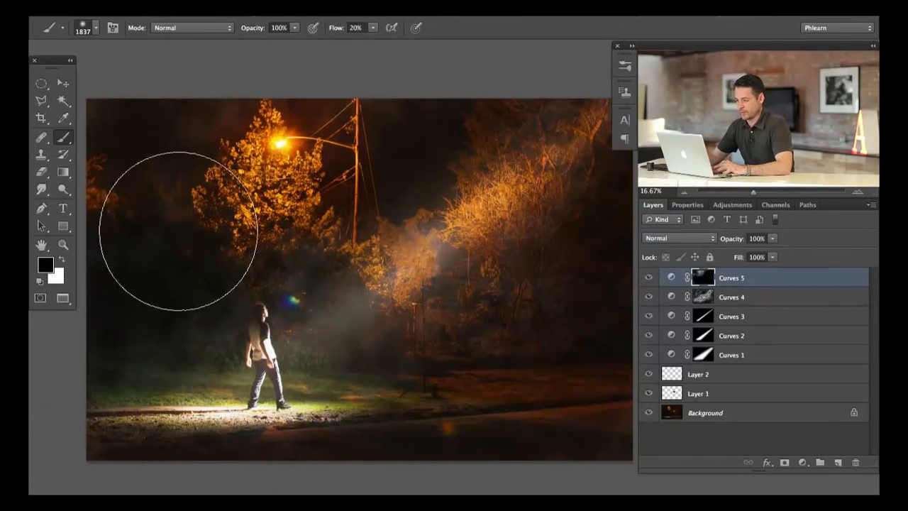
{"action": "left_click", "coordinate": [649, 278]}
{"action": "left_click", "coordinate": [648, 279]}
{"action": "left_click", "coordinate": [649, 279]}
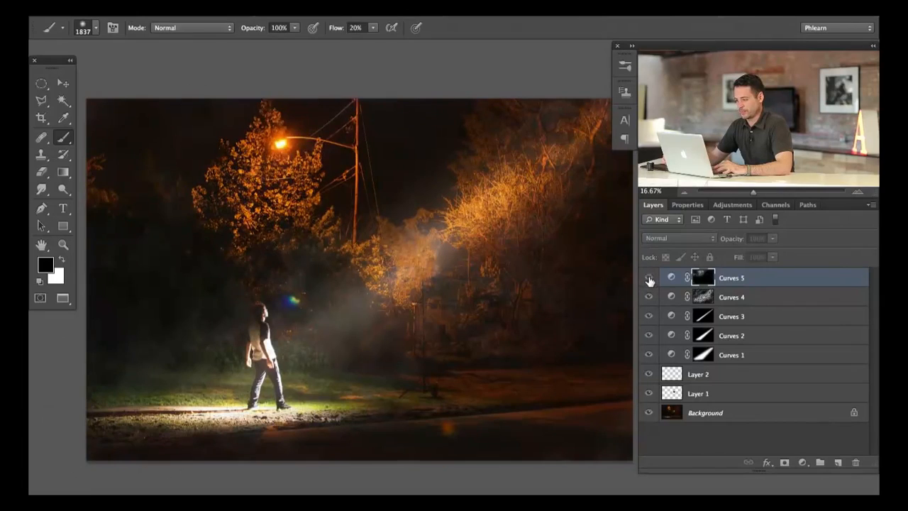
{"action": "left_click", "coordinate": [649, 279]}
{"action": "left_click", "coordinate": [649, 278]}
{"action": "left_click", "coordinate": [649, 279]}
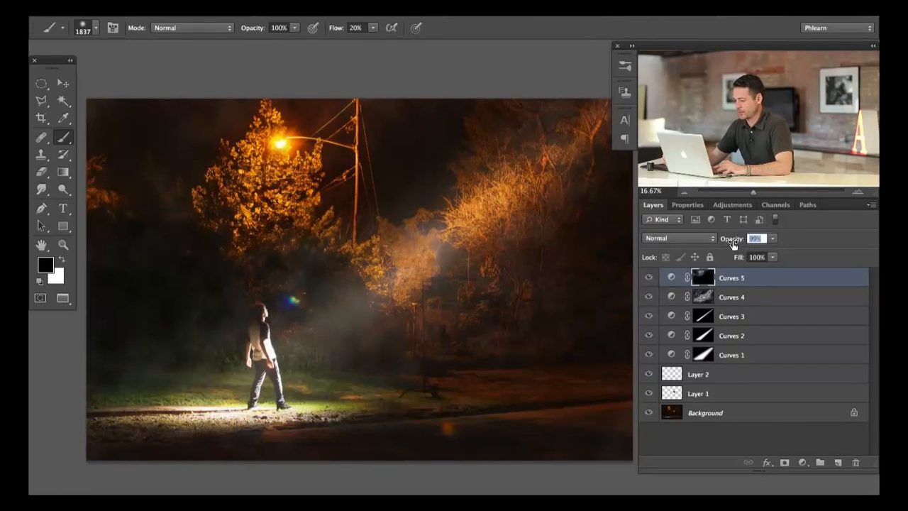
{"action": "left_click_drag", "start_coordinate": [724, 243], "coordinate": [728, 243]}
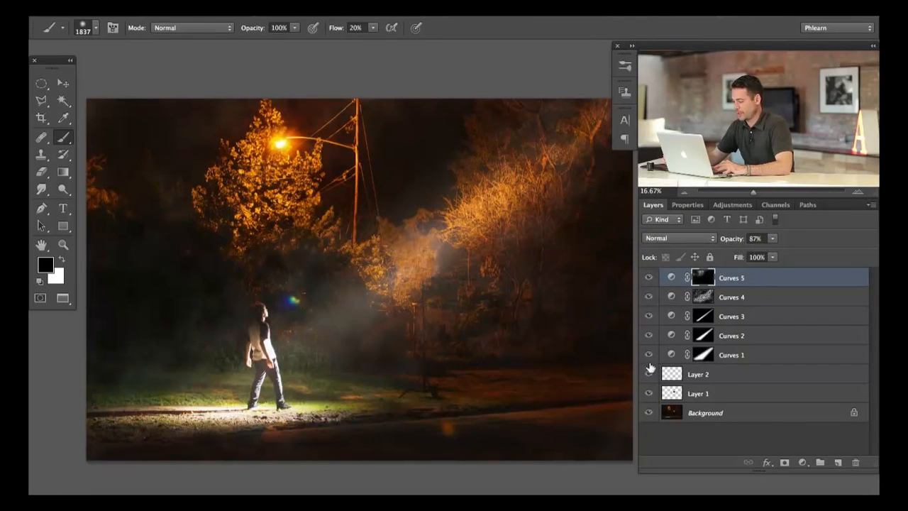
- Compare the picture with the Layer 1 light-removal retouching hidden and shown
{"action": "left_click", "coordinate": [649, 394]}
{"action": "left_click", "coordinate": [649, 393]}
{"action": "left_click", "coordinate": [649, 393]}
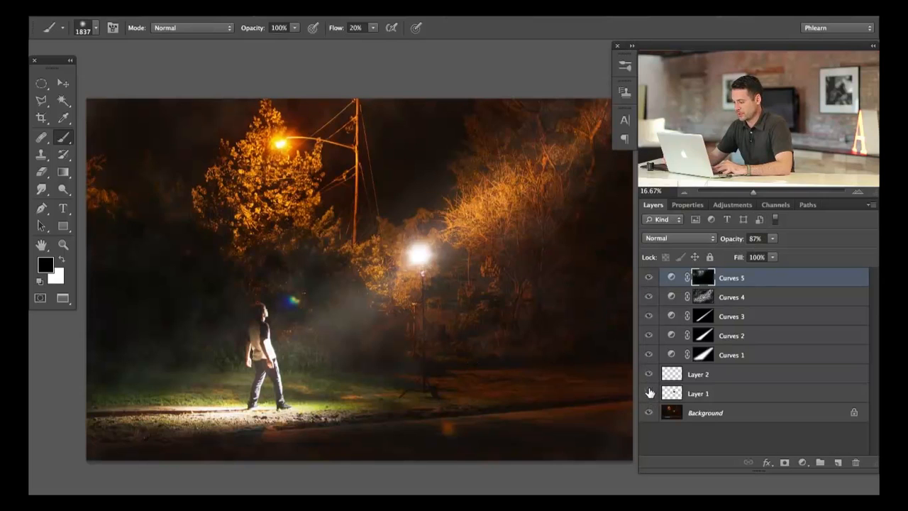
{"action": "left_click", "coordinate": [649, 393]}
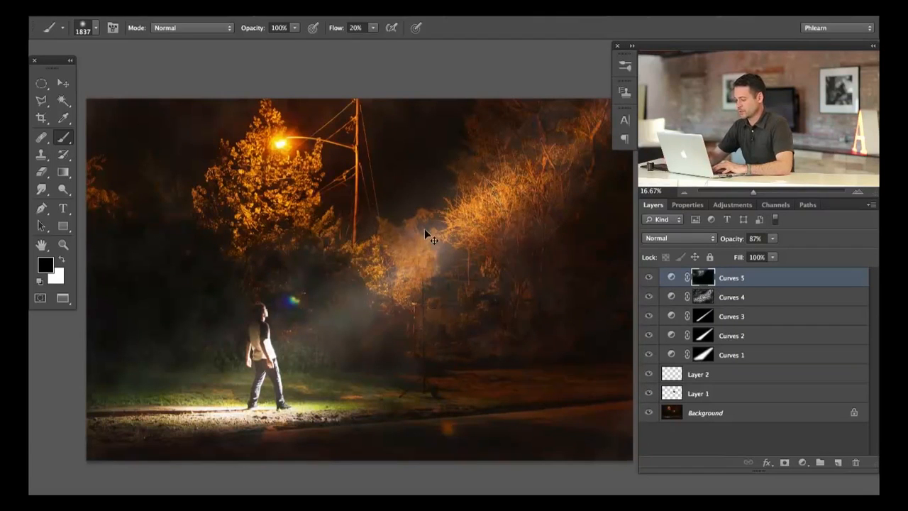
- Add a new empty layer directly above Layer 2
{"action": "key", "text": "super+plus"}
{"action": "mouse_move", "coordinate": [450, 234]}
{"action": "left_mouse_down"}
{"action": "mouse_move", "coordinate": [371, 248]}
{"action": "mouse_move", "coordinate": [466, 176]}
{"action": "left_mouse_up"}
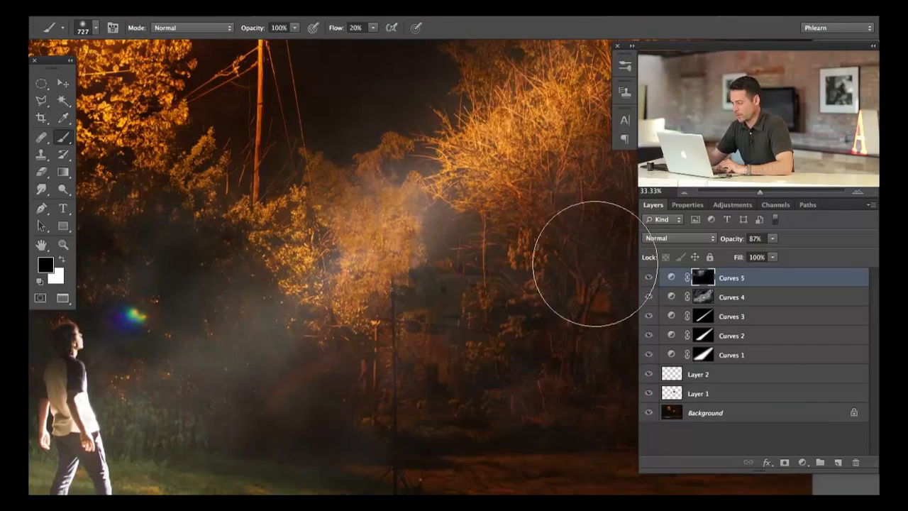
{"action": "left_click", "coordinate": [731, 395]}
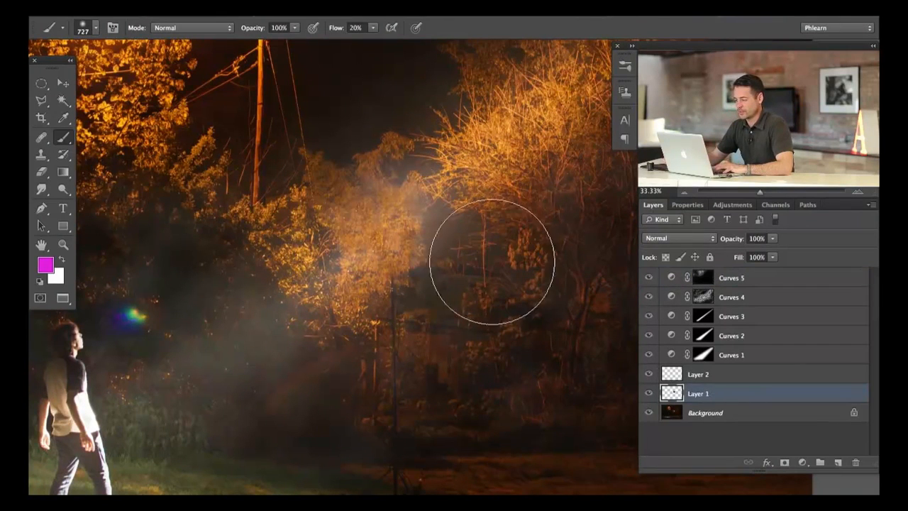
{"action": "left_click_drag", "start_coordinate": [492, 277], "coordinate": [483, 320]}
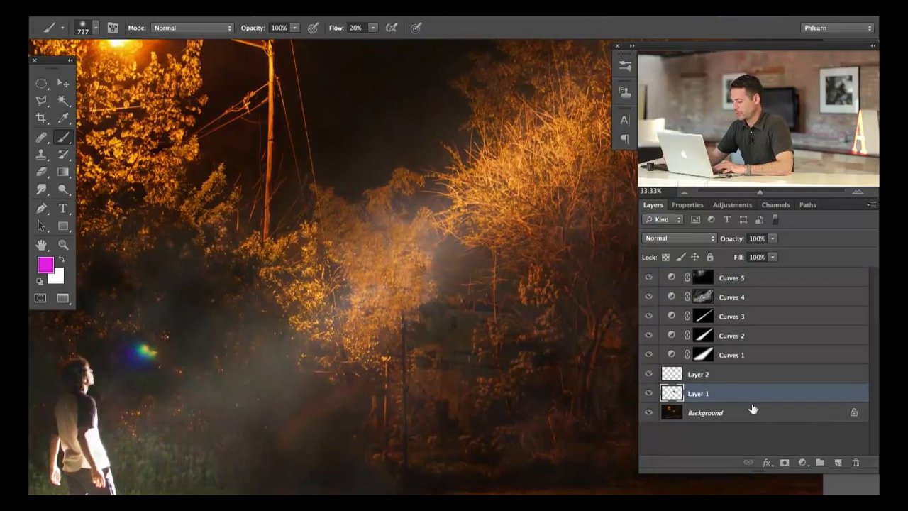
{"action": "left_click", "coordinate": [752, 376]}
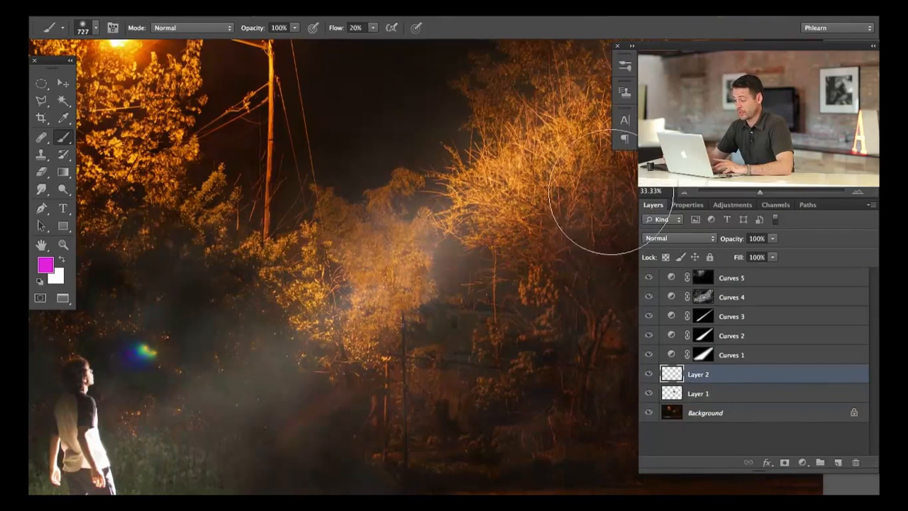
{"action": "left_click", "coordinate": [837, 462]}
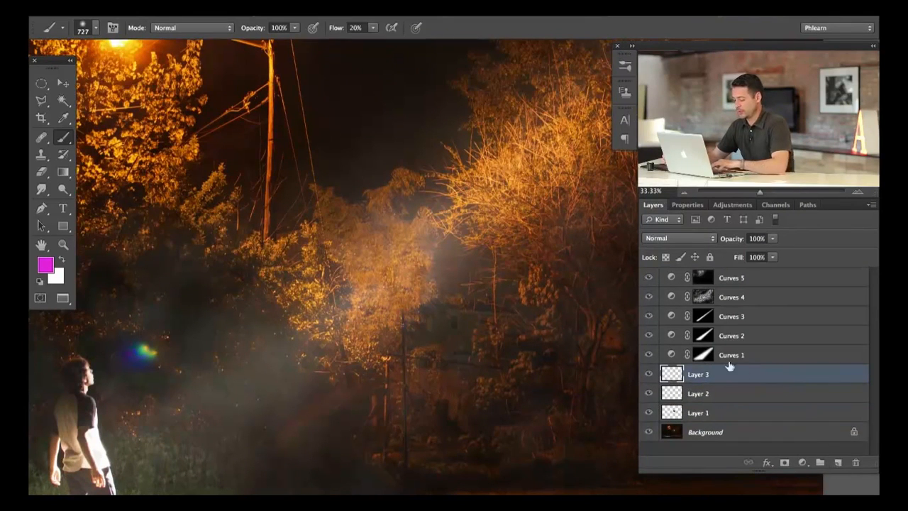
- Paint black over the bright tree and beam area between the lamp post and the large tree, using a 727 px brush at 20% flow
{"action": "key", "text": "d"}
{"action": "key", "text": "x"}
{"action": "key", "text": "x"}
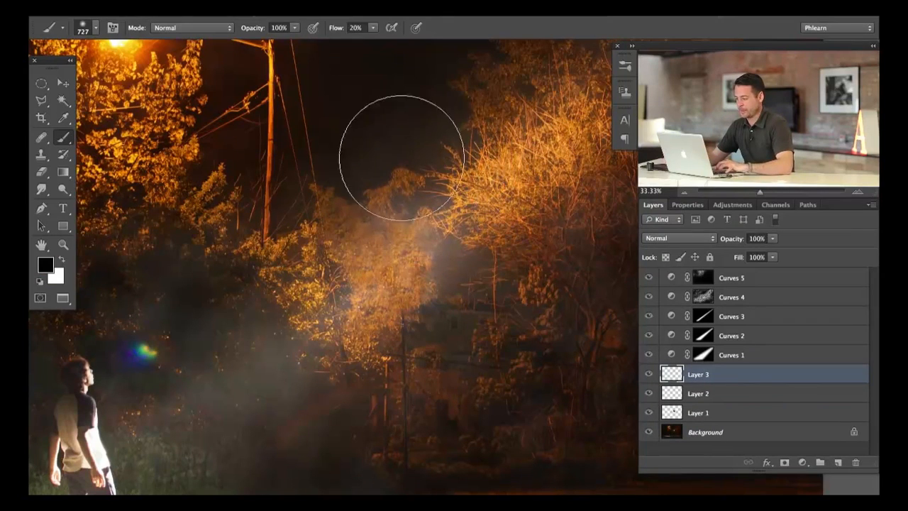
{"action": "mouse_move", "coordinate": [429, 176]}
{"action": "left_mouse_down"}
{"action": "mouse_move", "coordinate": [417, 201]}
{"action": "mouse_move", "coordinate": [416, 225]}
{"action": "mouse_move", "coordinate": [446, 213]}
{"action": "mouse_move", "coordinate": [416, 310]}
{"action": "mouse_move", "coordinate": [472, 280]}
{"action": "mouse_move", "coordinate": [479, 290]}
{"action": "mouse_move", "coordinate": [448, 374]}
{"action": "mouse_move", "coordinate": [409, 356]}
{"action": "mouse_move", "coordinate": [417, 209]}
{"action": "mouse_move", "coordinate": [361, 219]}
{"action": "mouse_move", "coordinate": [416, 183]}
{"action": "mouse_move", "coordinate": [442, 186]}
{"action": "mouse_move", "coordinate": [375, 247]}
{"action": "mouse_move", "coordinate": [412, 195]}
{"action": "mouse_move", "coordinate": [486, 248]}
{"action": "mouse_move", "coordinate": [409, 324]}
{"action": "mouse_move", "coordinate": [367, 208]}
{"action": "mouse_move", "coordinate": [326, 213]}
{"action": "mouse_move", "coordinate": [482, 296]}
{"action": "left_mouse_up"}
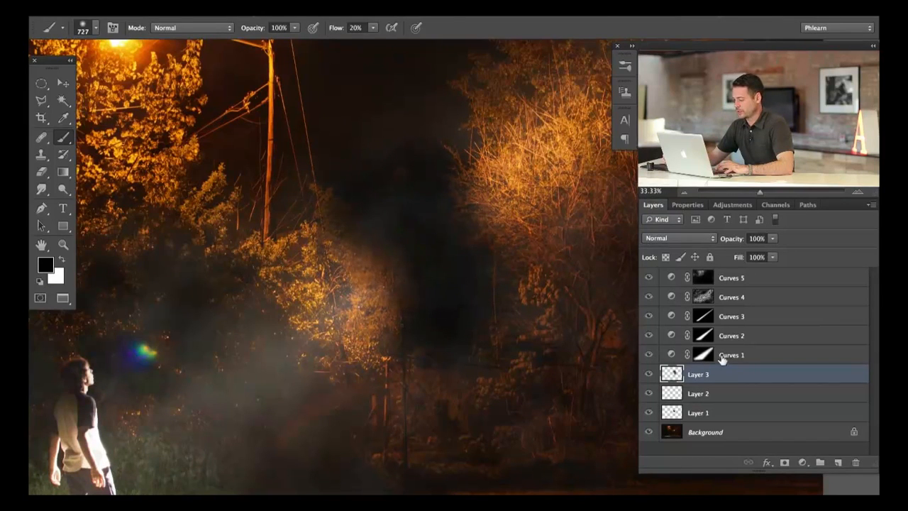
- Set Layer 3's Blend If so the underlying layer's highlight slider is split to 0 / 101
{"action": "double_click", "coordinate": [753, 377]}
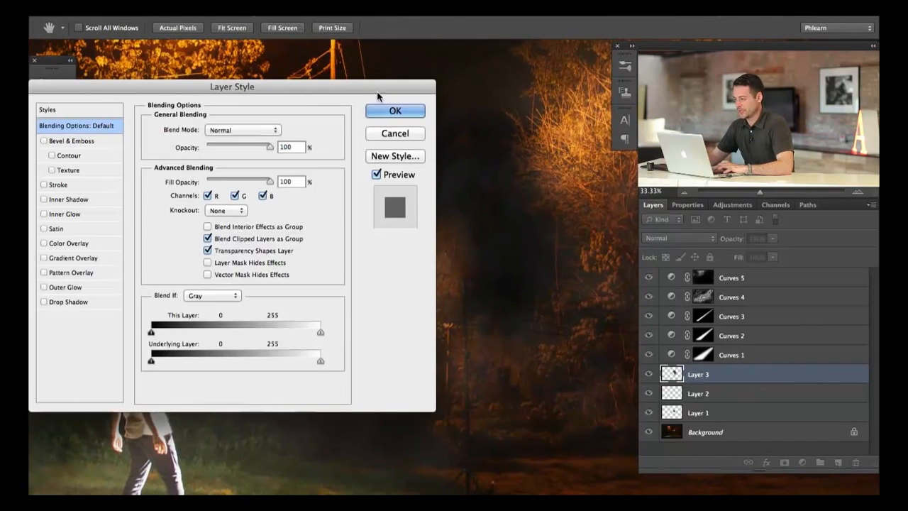
{"action": "left_click_drag", "start_coordinate": [332, 94], "coordinate": [233, 107]}
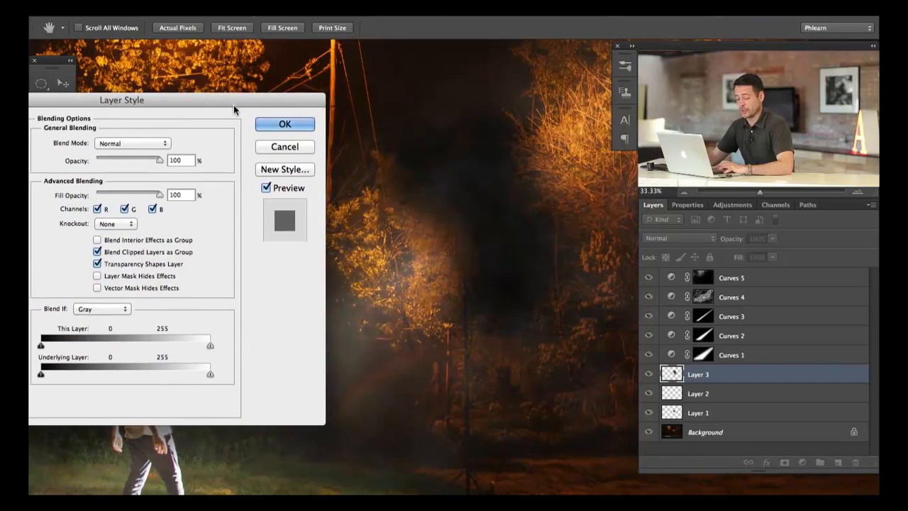
{"action": "key", "text": "alt"}
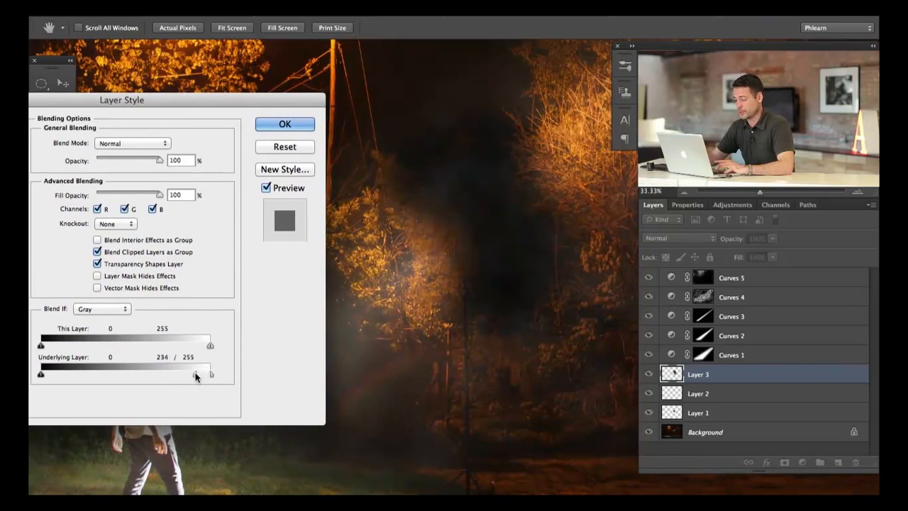
{"action": "left_click_drag", "start_coordinate": [195, 373], "coordinate": [110, 374]}
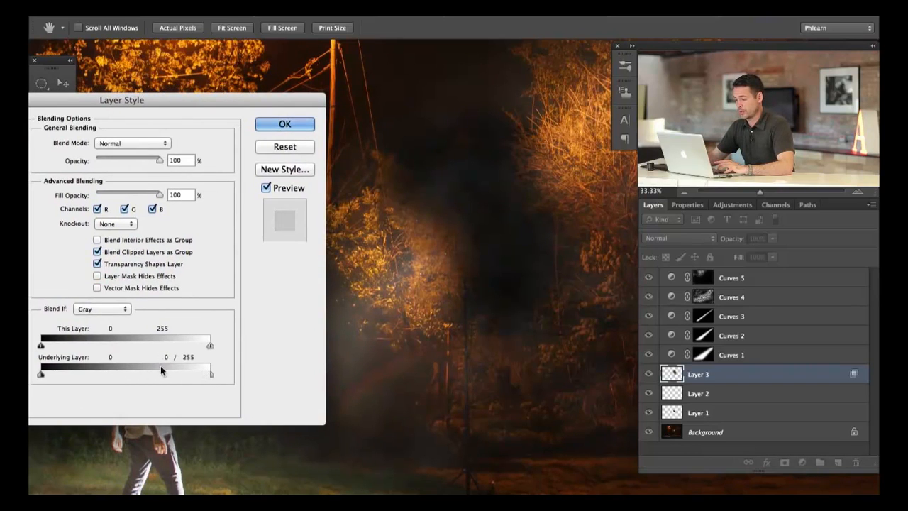
{"action": "left_click_drag", "start_coordinate": [125, 368], "coordinate": [130, 376]}
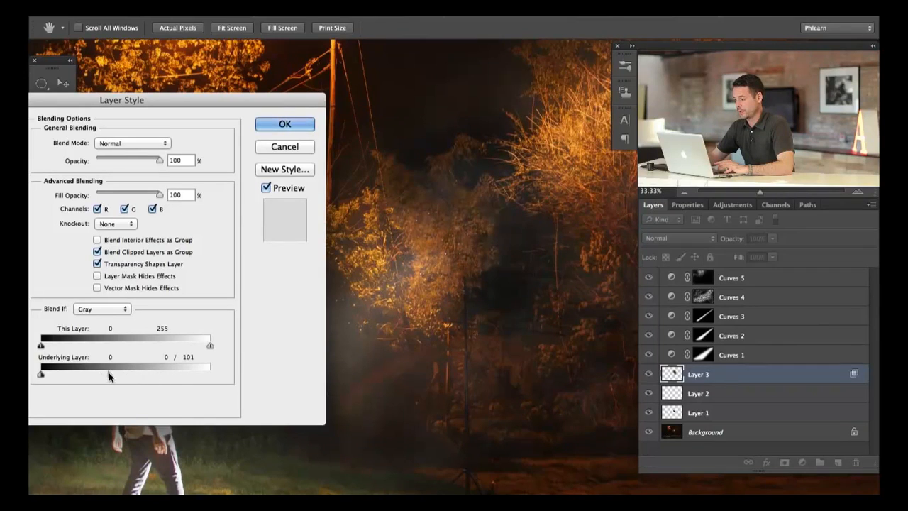
{"action": "left_click", "coordinate": [304, 121]}
- Compare the picture with the Layer 3 darkening hidden and shown
{"action": "left_click", "coordinate": [648, 374]}
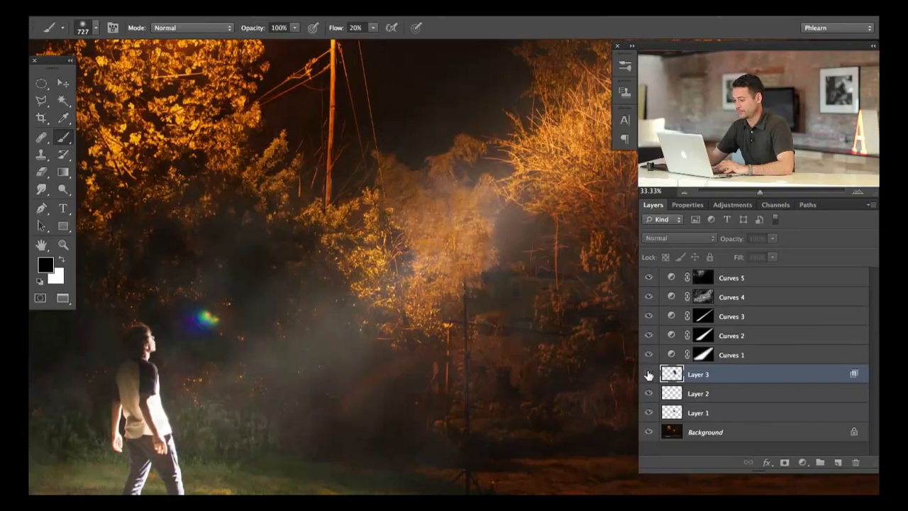
{"action": "left_click", "coordinate": [648, 374]}
{"action": "left_click", "coordinate": [648, 374]}
{"action": "left_click", "coordinate": [648, 373]}
- Apply a Gaussian Blur with a 73.7-pixel radius to Layer 3
{"action": "key", "text": "ctrl+alt+f"}
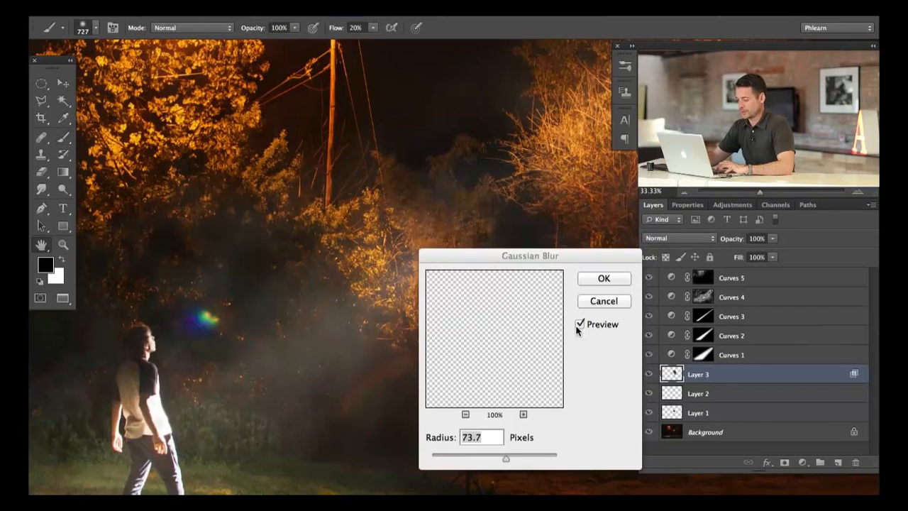
{"action": "left_click", "coordinate": [603, 278]}
{"action": "key", "text": "b"}
{"action": "key", "text": "ctrl+minus"}
{"action": "key", "text": "ctrl+minus"}
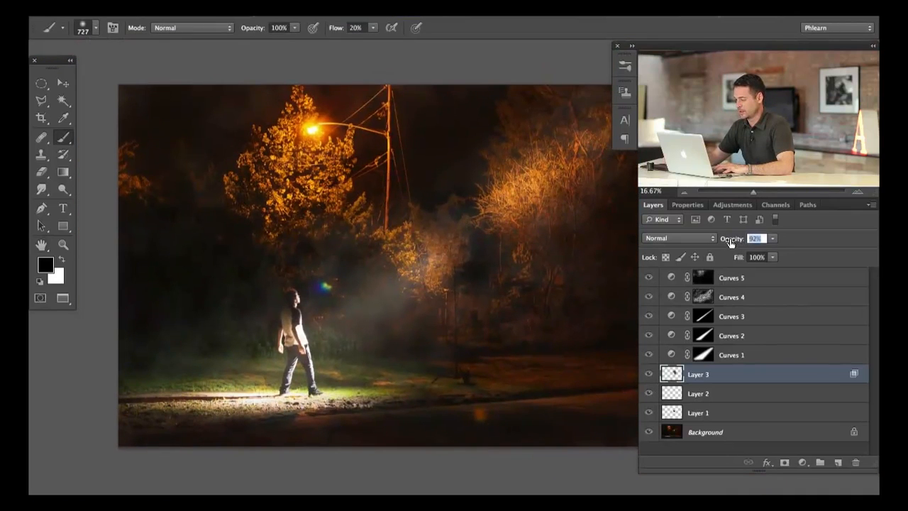
- Lower Layer 3's opacity to 61%, comparing the picture with the layer hidden and shown
{"action": "left_click_drag", "start_coordinate": [730, 243], "coordinate": [723, 242]}
{"action": "left_click", "coordinate": [649, 376]}
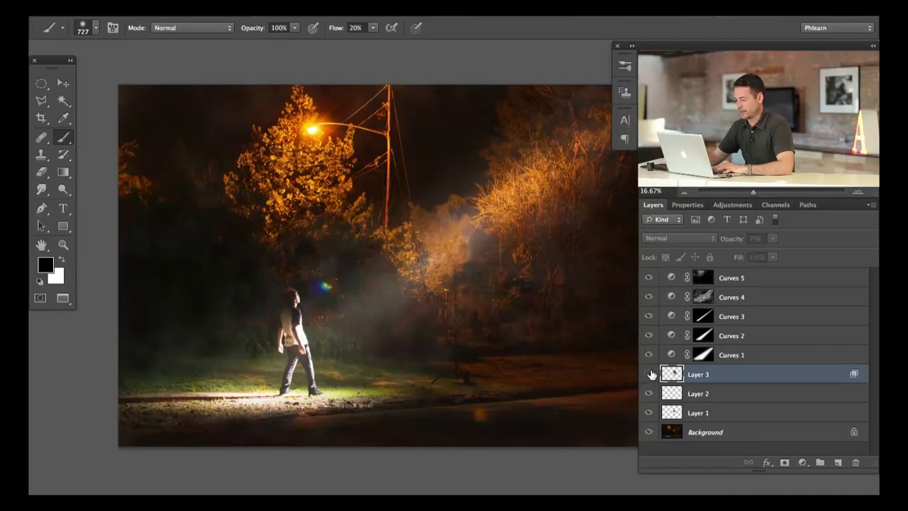
{"action": "left_click", "coordinate": [650, 374]}
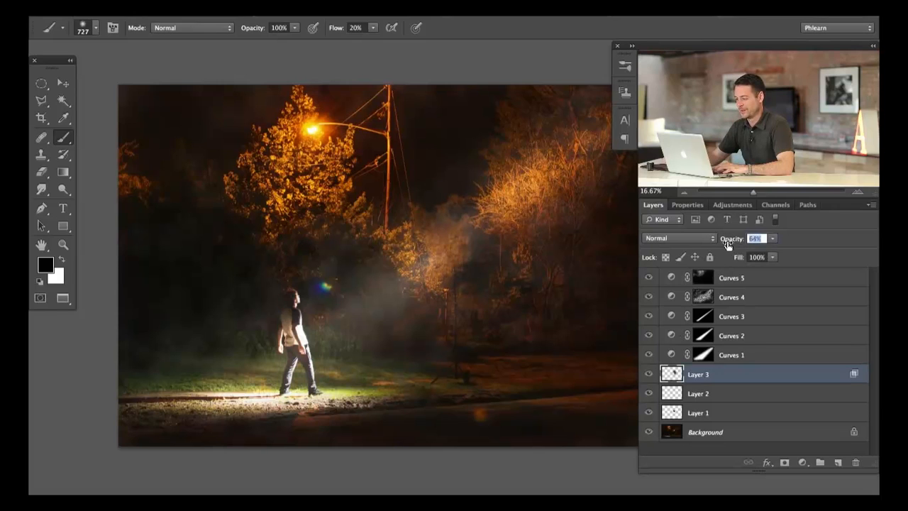
{"action": "left_click_drag", "start_coordinate": [507, 322], "coordinate": [469, 330]}
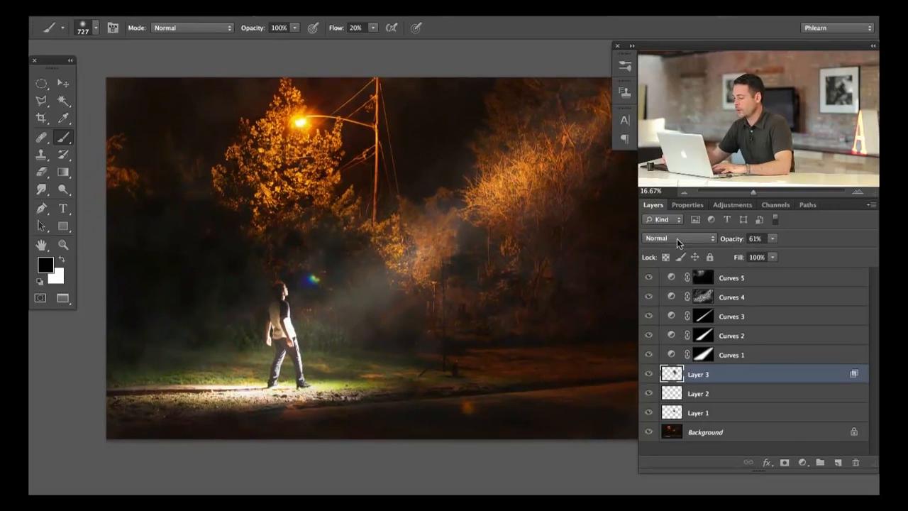
- Compare the picture with the Curves 5 lamp glow hidden and shown
{"action": "left_click", "coordinate": [647, 278]}
{"action": "left_click", "coordinate": [647, 277]}
{"action": "left_click", "coordinate": [647, 278]}
{"action": "left_click", "coordinate": [647, 278]}
{"action": "left_click", "coordinate": [646, 278]}
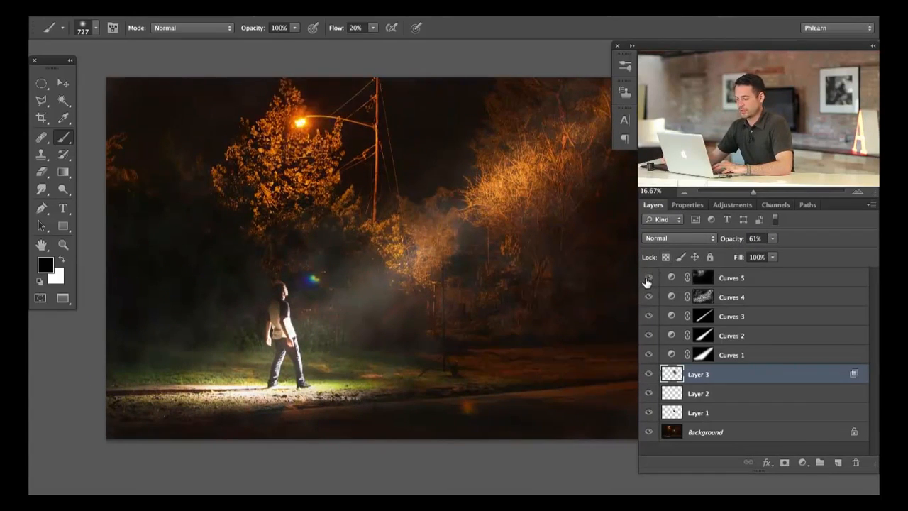
{"action": "left_click", "coordinate": [646, 278]}
{"action": "left_click", "coordinate": [646, 278]}
{"action": "left_click", "coordinate": [646, 278]}
{"action": "left_click_drag", "start_coordinate": [535, 227], "coordinate": [509, 234]}
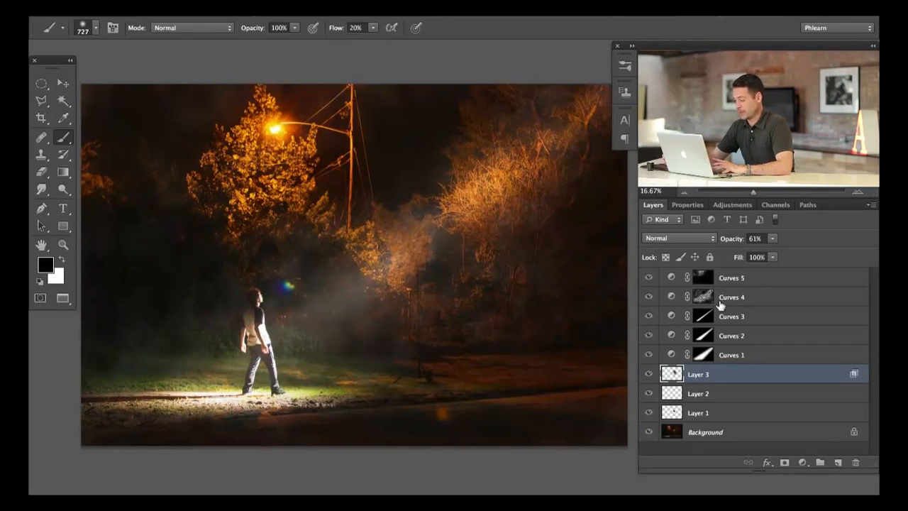
- Add a Curves layer above Curves 5, slightly lowering the Blue channel's midtones and raising the Red channel's midtones
{"action": "left_click", "coordinate": [766, 282]}
{"action": "left_click", "coordinate": [802, 462]}
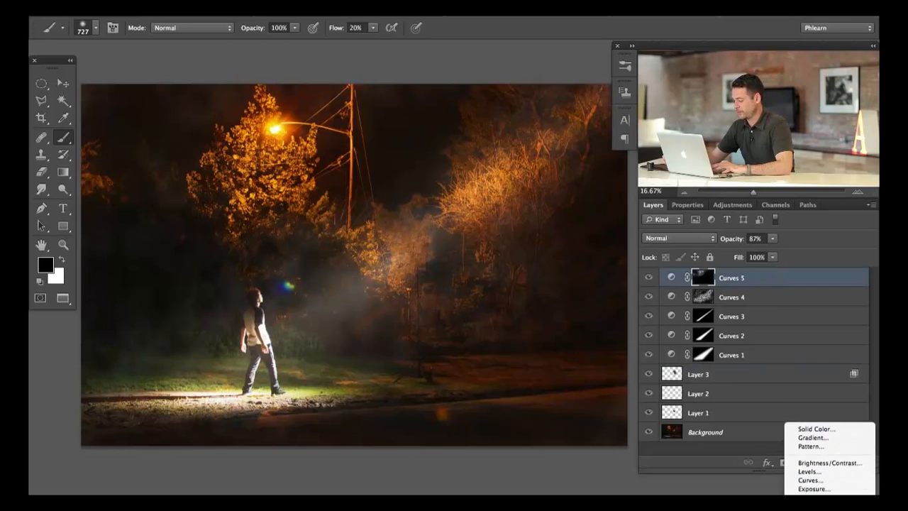
{"action": "left_click", "coordinate": [809, 463]}
{"action": "left_click", "coordinate": [711, 258]}
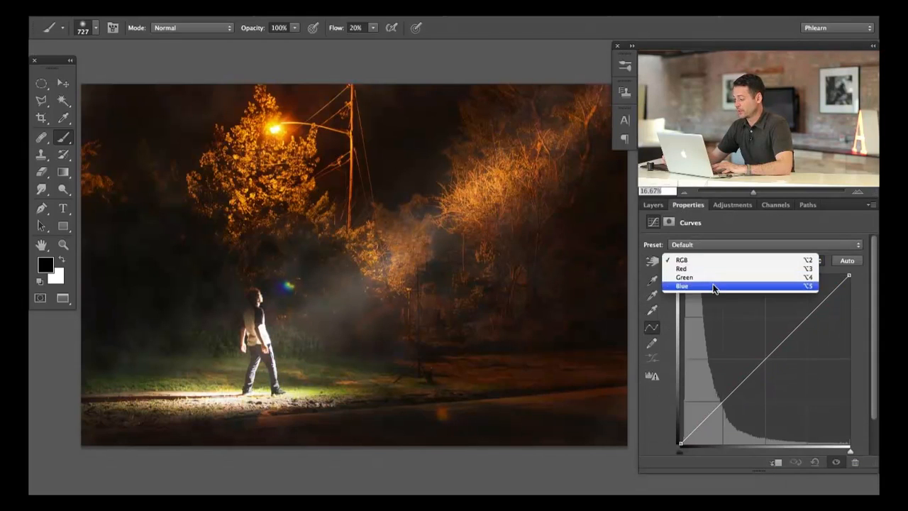
{"action": "left_click", "coordinate": [712, 287]}
{"action": "left_click_drag", "start_coordinate": [767, 360], "coordinate": [771, 363]}
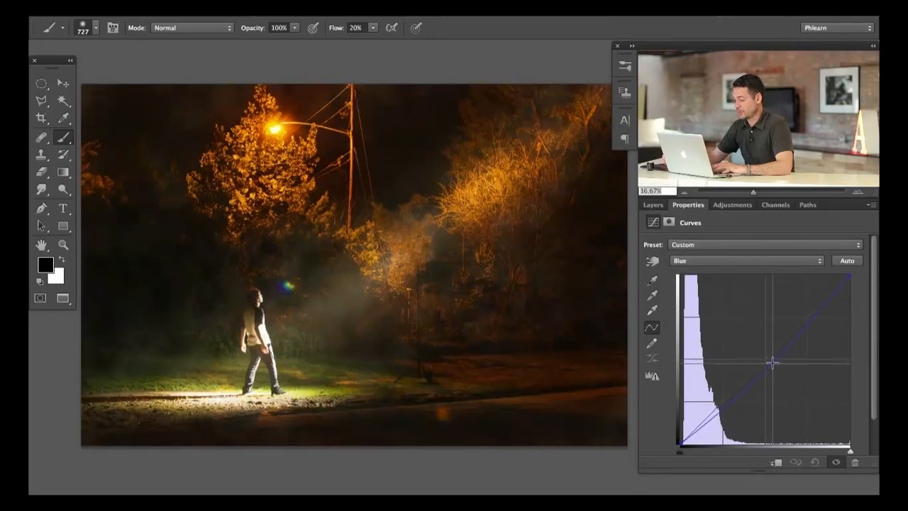
{"action": "left_click", "coordinate": [715, 261]}
{"action": "left_click", "coordinate": [715, 245]}
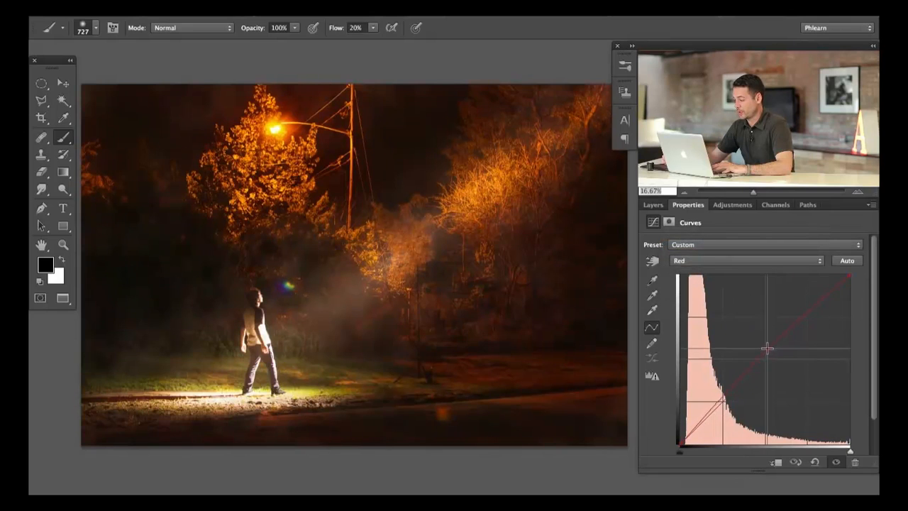
{"action": "left_click", "coordinate": [766, 347]}
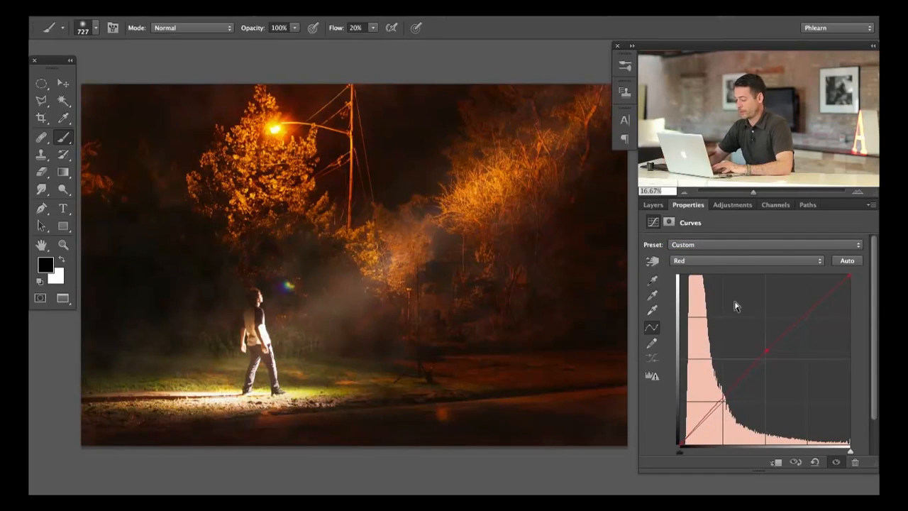
- Turn the new Curves mask black and paint white along the light beam with a 1327 px brush at 10% flow
{"action": "left_click_drag", "start_coordinate": [396, 259], "coordinate": [410, 259]}
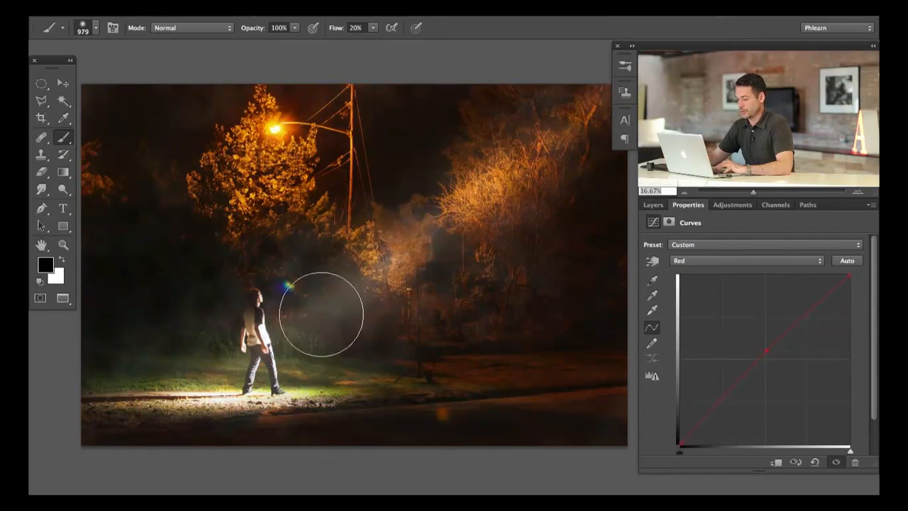
{"action": "key", "text": "x"}
{"action": "left_click_drag", "start_coordinate": [371, 283], "coordinate": [379, 280]}
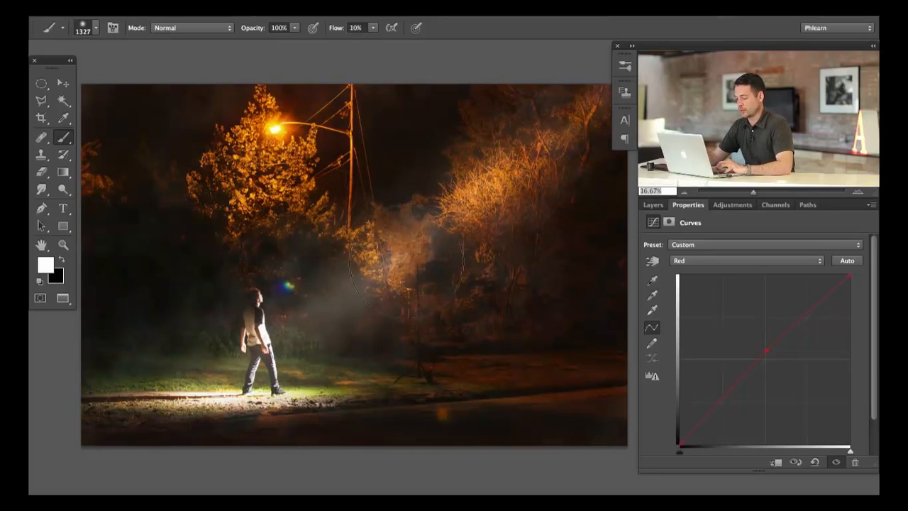
{"action": "key", "text": "shift+1"}
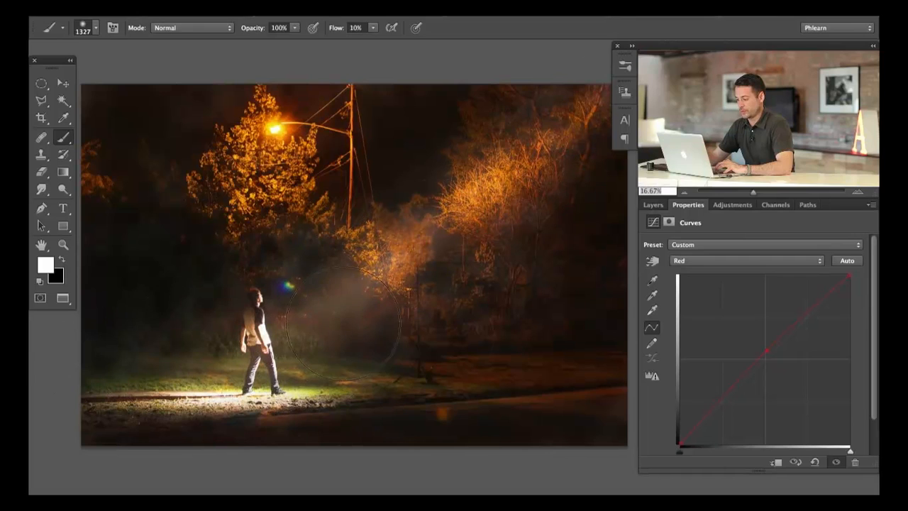
- Compare the picture with Curves 6 hidden and shown, and set that layer's opacity to 77%
{"action": "left_click", "coordinate": [652, 204]}
{"action": "left_click", "coordinate": [650, 278]}
{"action": "left_click", "coordinate": [649, 278]}
{"action": "left_click", "coordinate": [650, 278]}
{"action": "left_click", "coordinate": [650, 278]}
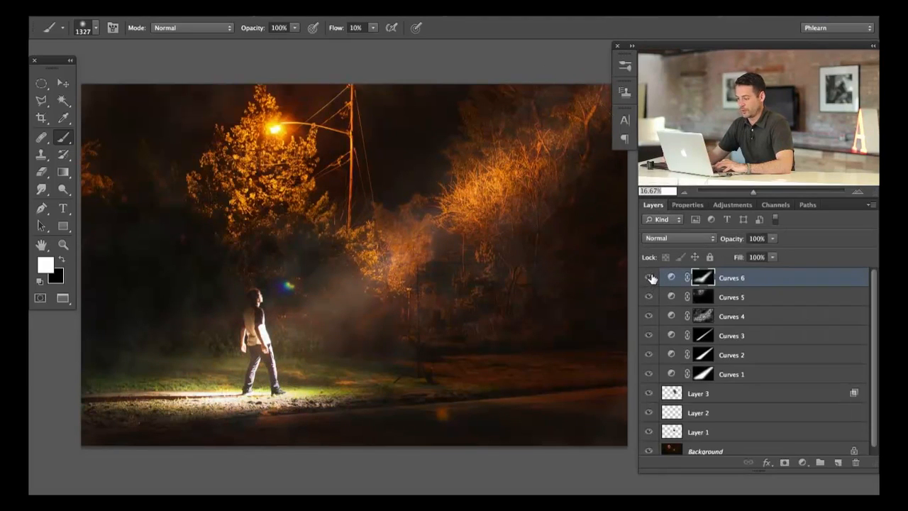
{"action": "left_click", "coordinate": [651, 278]}
{"action": "left_click", "coordinate": [650, 278]}
{"action": "left_click_drag", "start_coordinate": [738, 242], "coordinate": [725, 245]}
{"action": "mouse_move", "coordinate": [537, 288]}
{"action": "left_mouse_down"}
{"action": "mouse_move", "coordinate": [520, 288]}
{"action": "mouse_move", "coordinate": [528, 285]}
{"action": "left_mouse_up"}
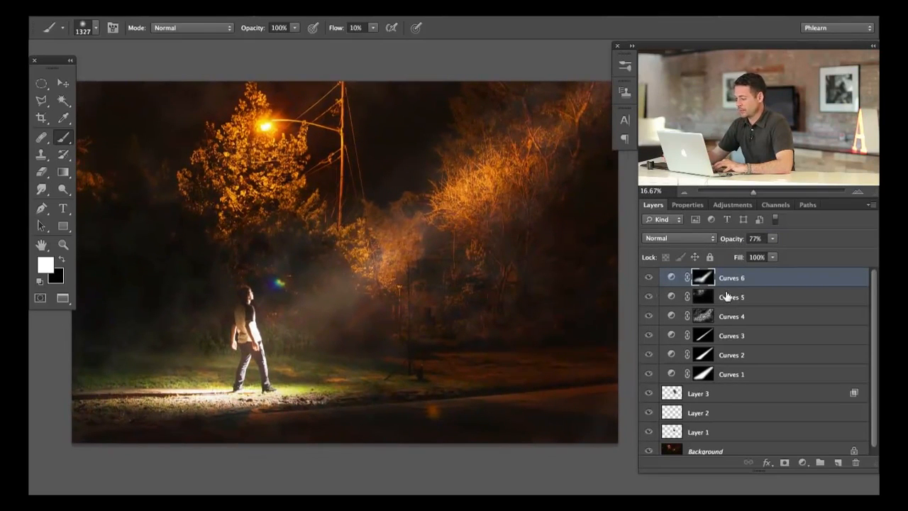
- Move Curves 5 above Curves 6 in the layer stack and compare the picture with Curves 5 hidden and shown
{"action": "left_click", "coordinate": [756, 297]}
{"action": "key", "text": "ctrl+bracketright"}
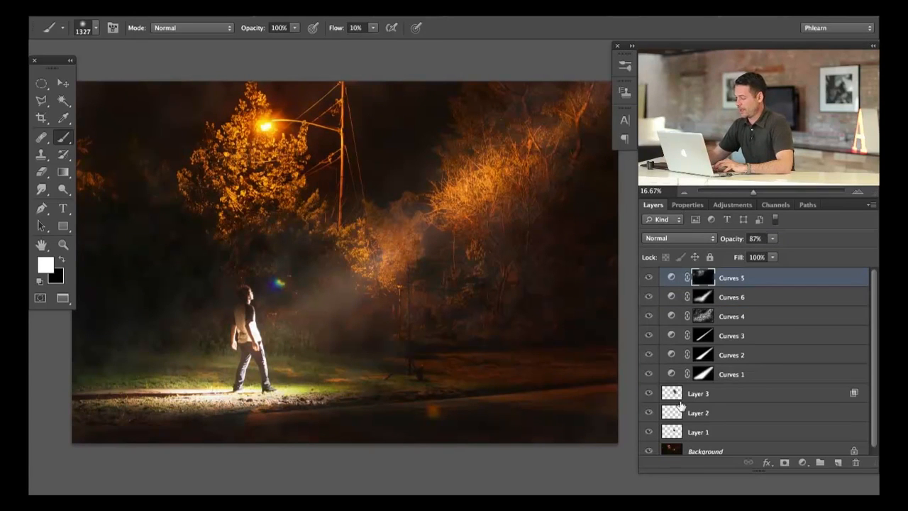
{"action": "left_click", "coordinate": [649, 277]}
{"action": "left_click", "coordinate": [650, 277]}
{"action": "left_click", "coordinate": [650, 277]}
{"action": "left_click", "coordinate": [649, 277]}
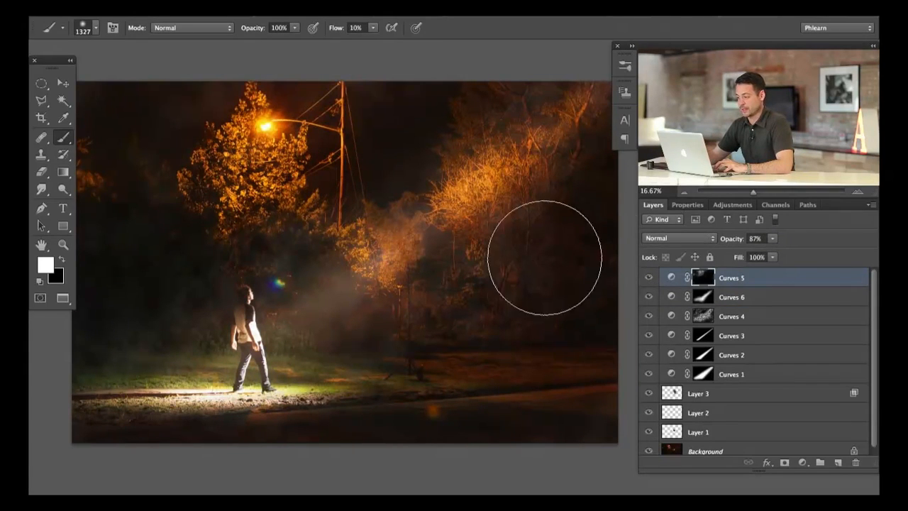
{"action": "left_click", "coordinate": [758, 301], "text": "shift"}
{"action": "left_click", "coordinate": [761, 372], "text": "shift"}
{"action": "key", "text": "ctrl+g"}
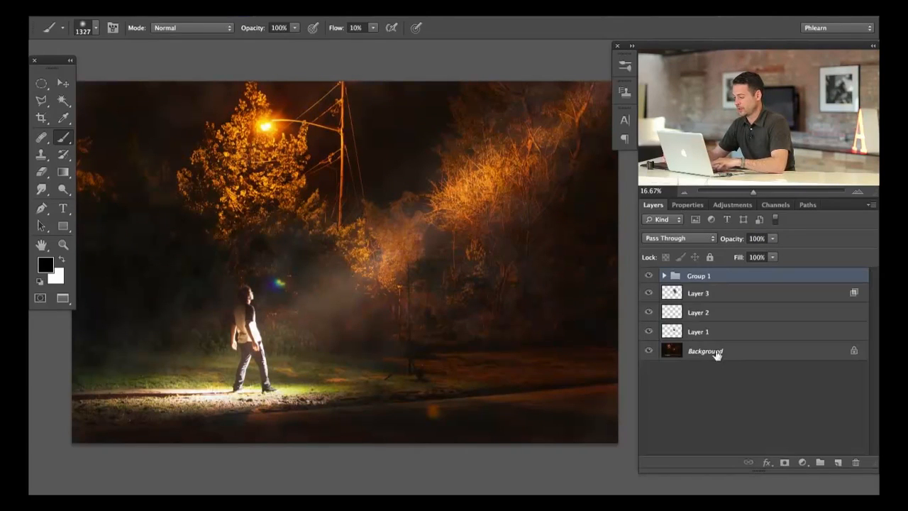
{"action": "key", "text": "ctrl+z"}
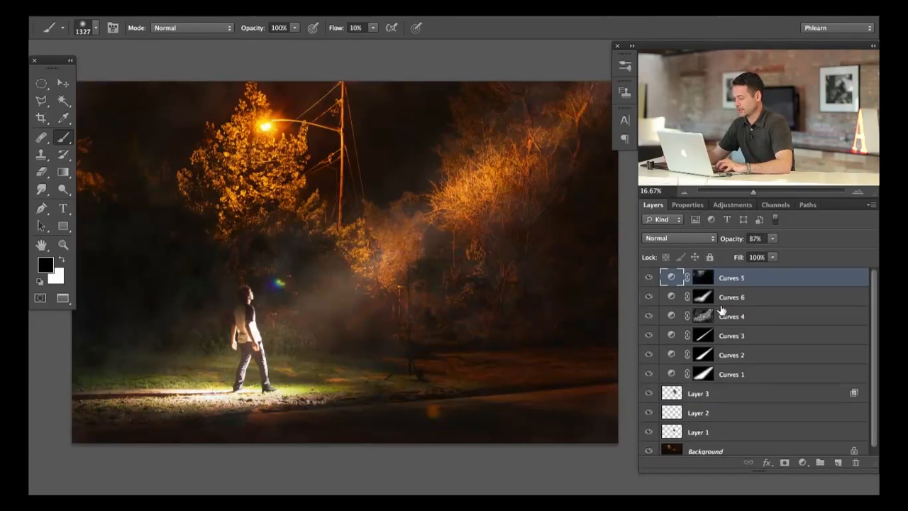
- Group the layers from Curves 6 down to Curves 1, leaving Curves 5 outside the group
{"action": "left_click", "coordinate": [754, 297]}
{"action": "key", "text": "x"}
{"action": "left_click", "coordinate": [757, 374], "text": "shift"}
{"action": "key", "text": "ctrl+g"}
{"action": "key", "text": "x"}
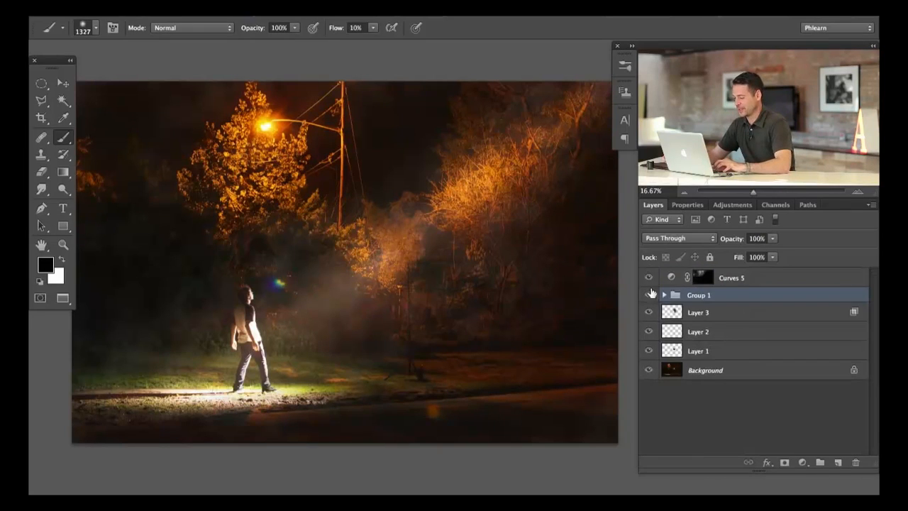
- Compare the picture with Group 1 hidden and shown
{"action": "left_click", "coordinate": [648, 296]}
{"action": "left_click", "coordinate": [648, 296]}
{"action": "left_click", "coordinate": [648, 295]}
{"action": "left_click", "coordinate": [648, 295]}
{"action": "left_click", "coordinate": [648, 296]}
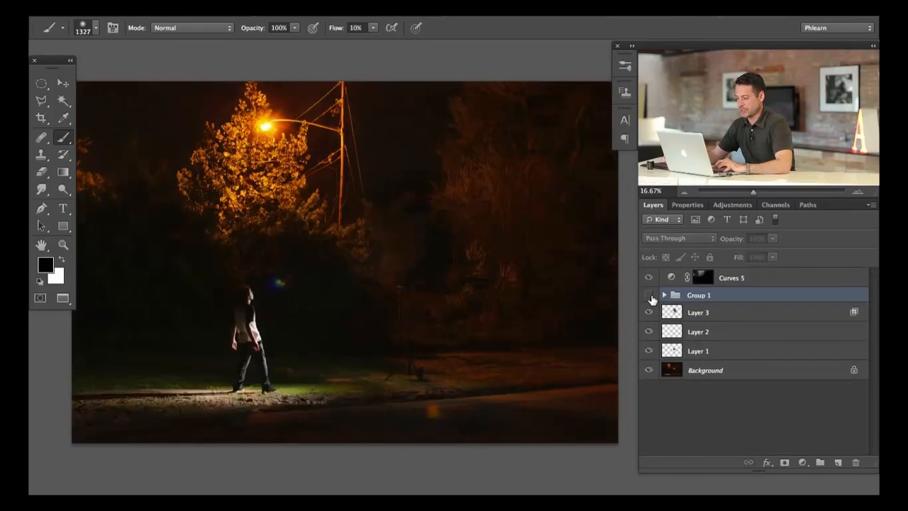
{"action": "left_click", "coordinate": [649, 296]}
{"action": "left_click", "coordinate": [648, 296]}
{"action": "left_click", "coordinate": [648, 296]}
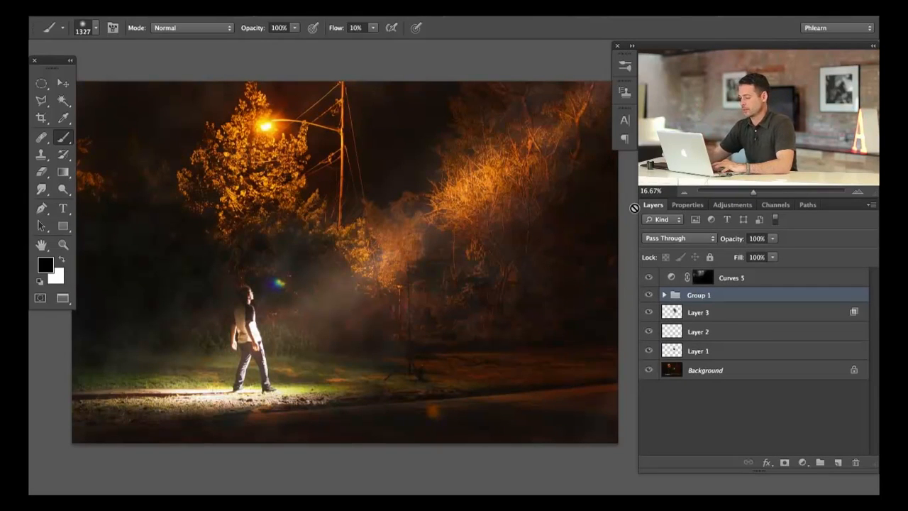
- Duplicate Group 1 and give the copy a layer mask filled with black
{"action": "scroll", "coordinate": [567, 234], "scroll_direction": "right", "scroll_amount": 2}
{"action": "scroll", "coordinate": [567, 234], "scroll_direction": "down", "scroll_amount": 1}
{"action": "left_click_drag", "start_coordinate": [733, 298], "coordinate": [837, 461]}
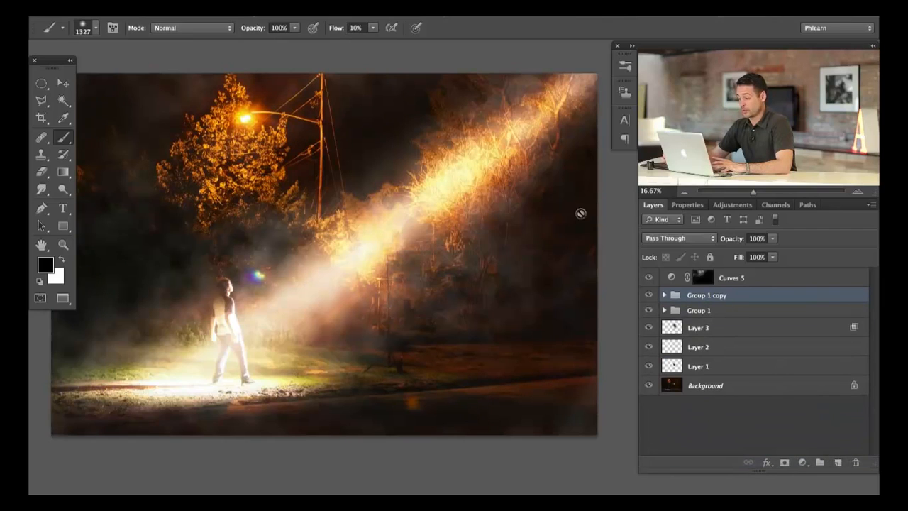
{"action": "left_click", "coordinate": [784, 463]}
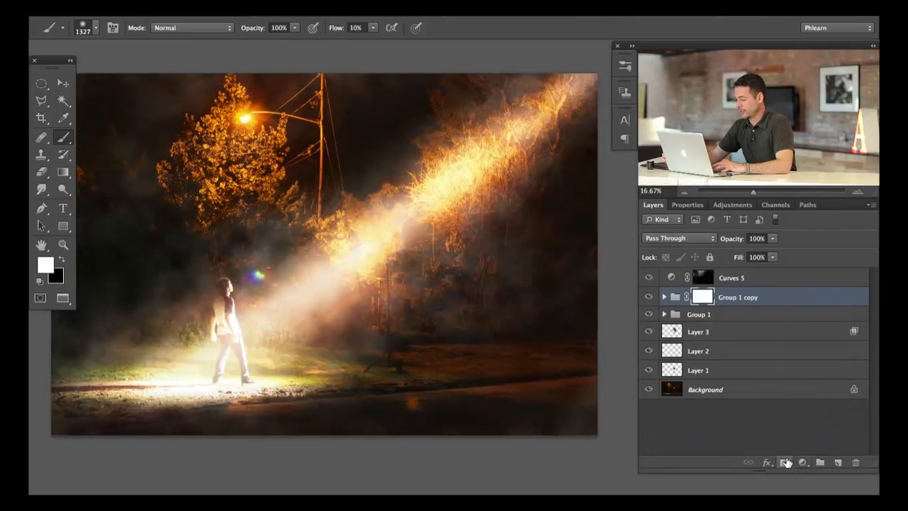
{"action": "key", "text": "super+i"}
- Draw a white Foreground to Transparent linear gradient on the Group 1 copy mask, from beyond the picture's upper-right corner toward its centre
{"action": "key", "text": "g"}
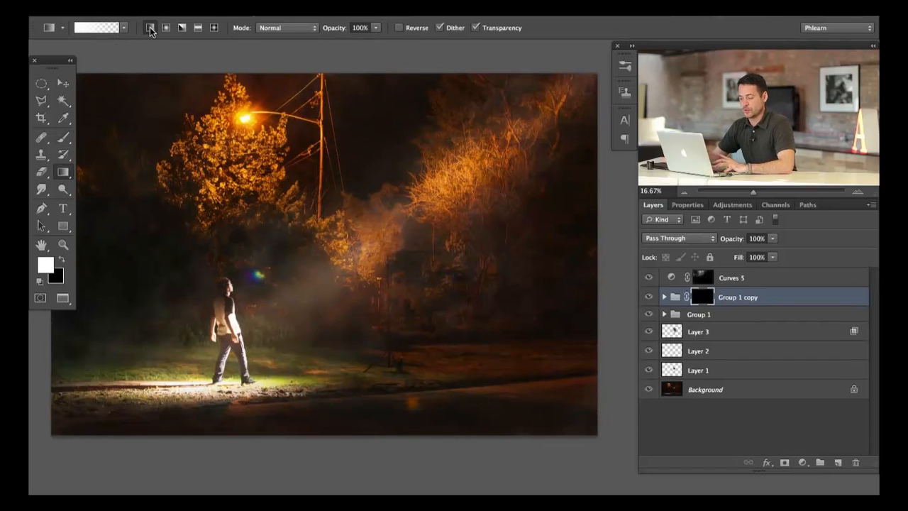
{"action": "left_click", "coordinate": [97, 28]}
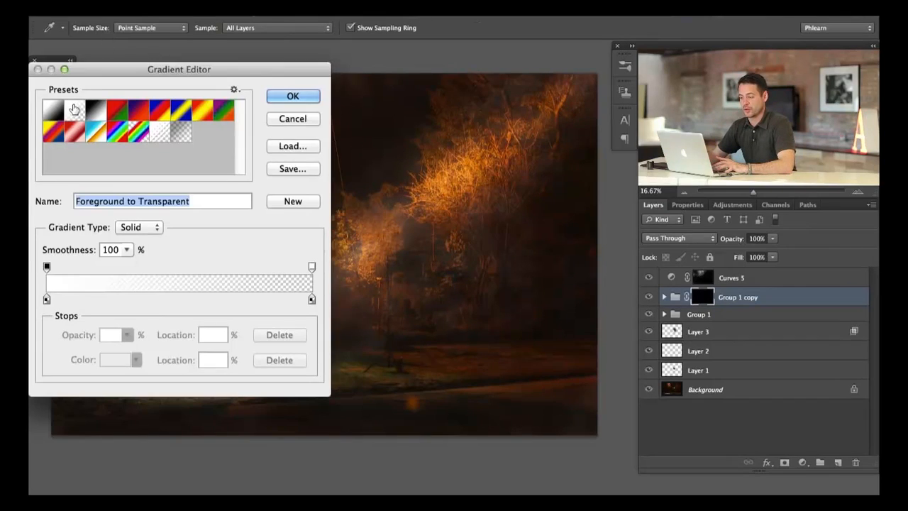
{"action": "left_click", "coordinate": [293, 96]}
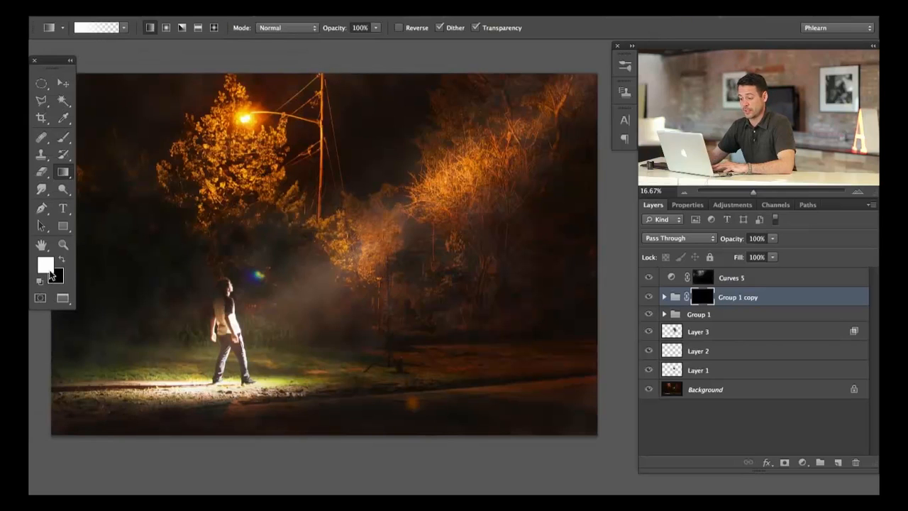
{"action": "key", "text": "super+minus"}
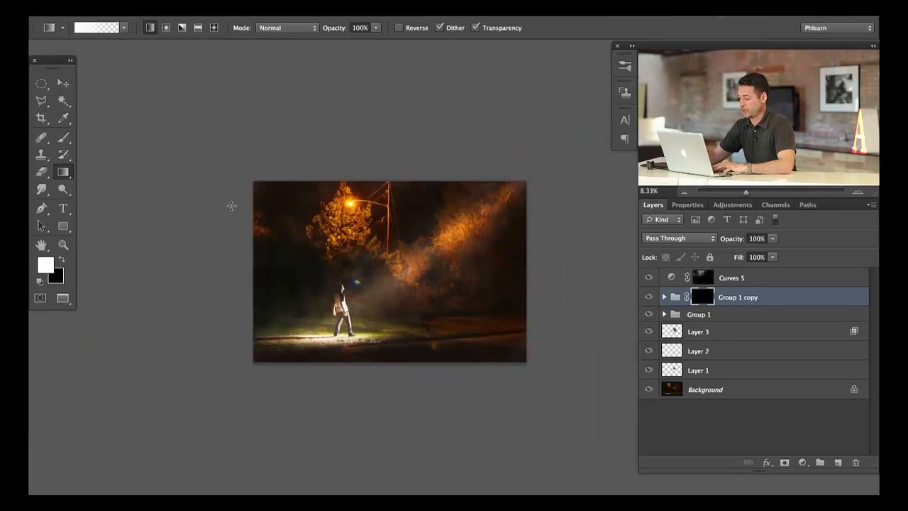
{"action": "scroll", "coordinate": [229, 203], "scroll_direction": "right", "scroll_amount": 5}
{"action": "left_click_drag", "start_coordinate": [556, 70], "coordinate": [357, 256]}
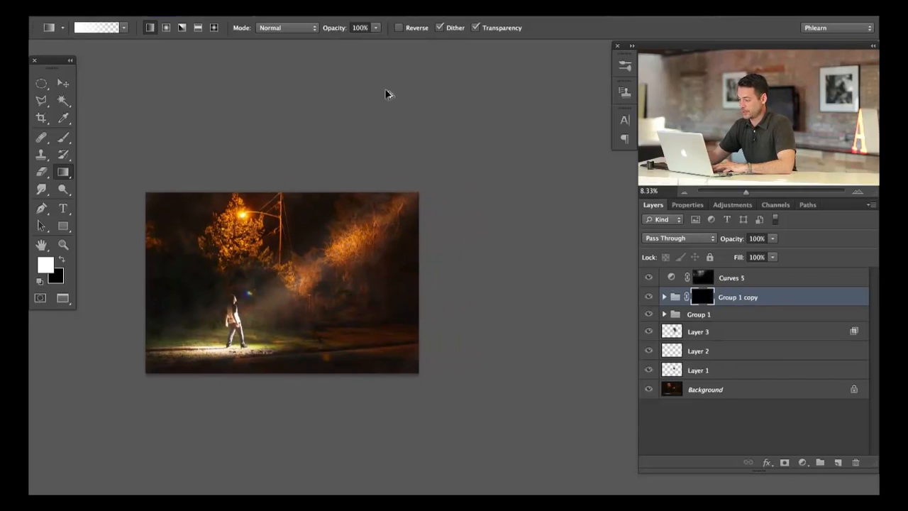
{"action": "left_click_drag", "start_coordinate": [293, 285], "coordinate": [293, 286]}
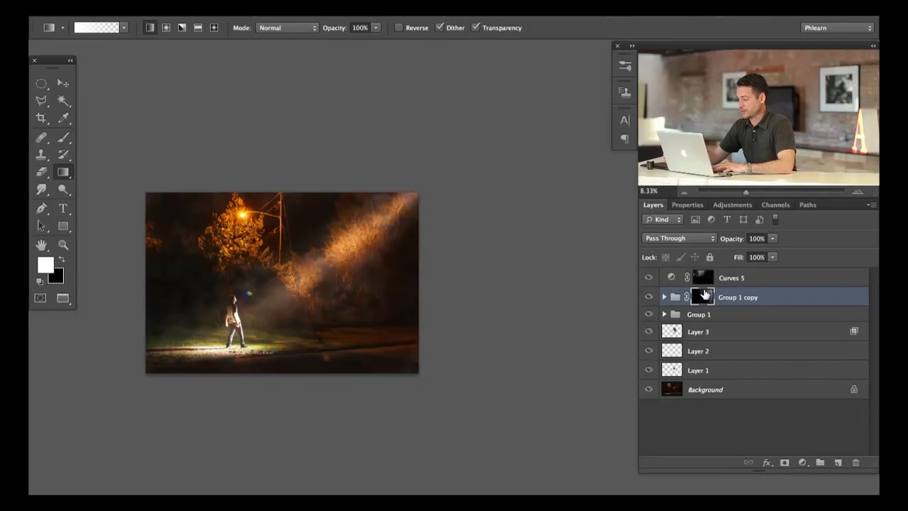
- View the Group 1 copy mask on its own, and compare the picture with that group hidden and shown
{"action": "left_click", "coordinate": [703, 297], "text": "alt"}
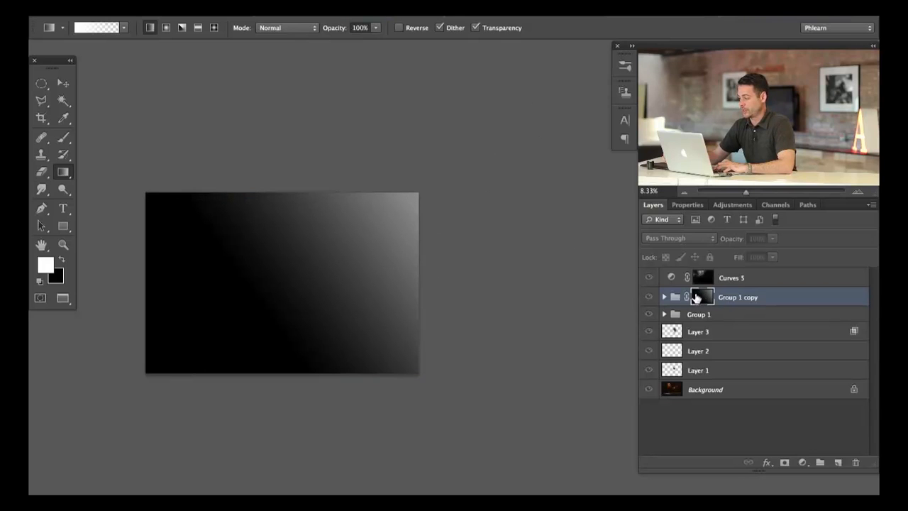
{"action": "left_click", "coordinate": [696, 298], "text": "alt"}
{"action": "left_click", "coordinate": [648, 296]}
{"action": "left_click", "coordinate": [649, 296]}
{"action": "left_click", "coordinate": [649, 297]}
{"action": "left_click", "coordinate": [649, 296]}
{"action": "left_click", "coordinate": [649, 296]}
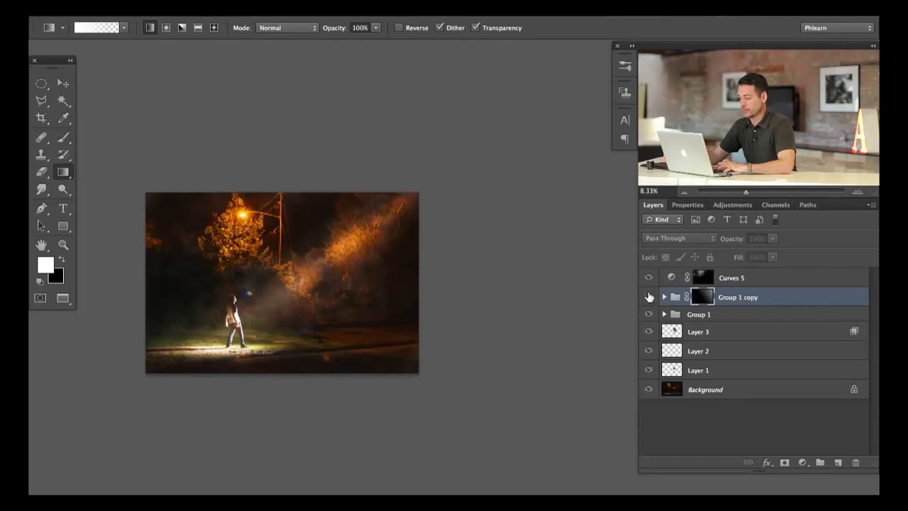
{"action": "left_click", "coordinate": [649, 296]}
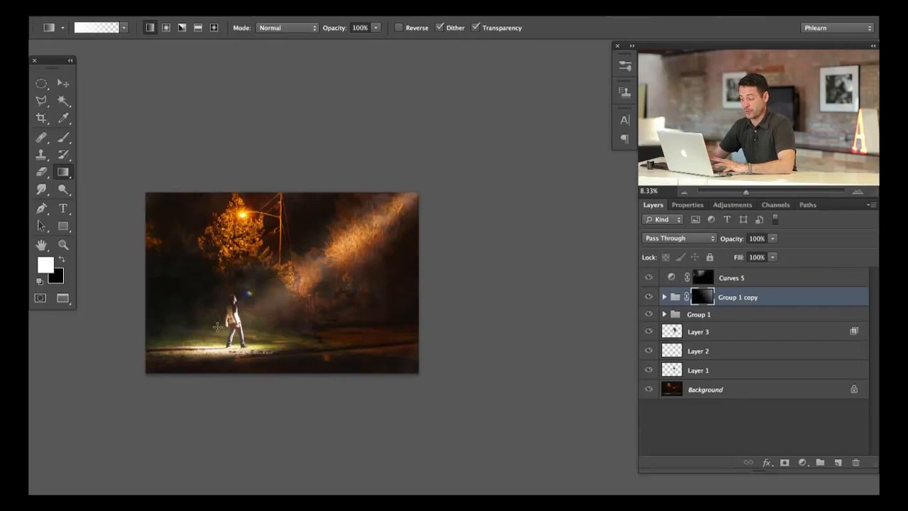
- Add a mask to Group 1 and draw a black-to-transparent linear gradient on it from beyond the picture's lower-left corner toward the upper right
{"action": "left_click", "coordinate": [706, 314]}
{"action": "key", "text": "x"}
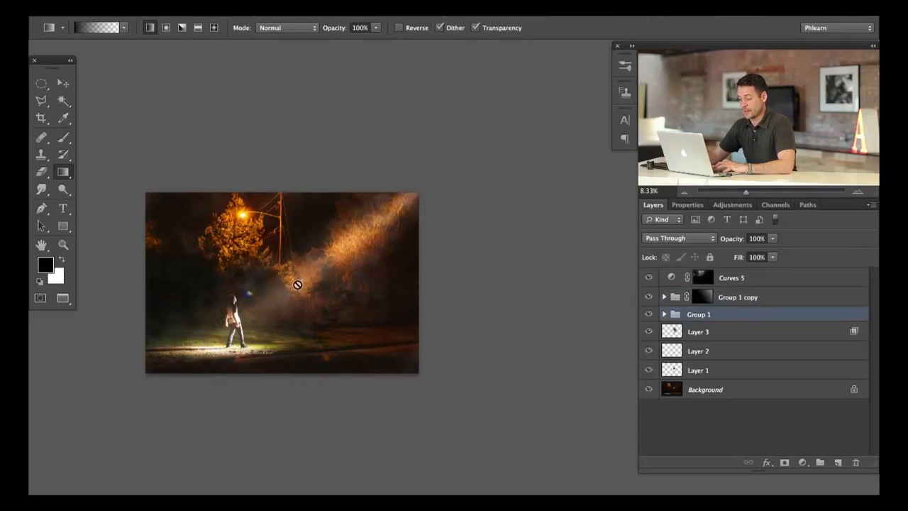
{"action": "left_click", "coordinate": [785, 464]}
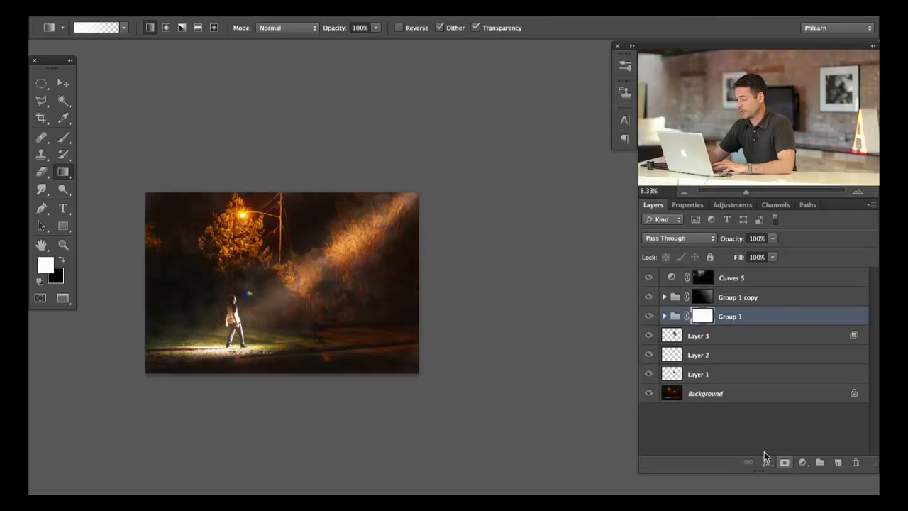
{"action": "key", "text": "x"}
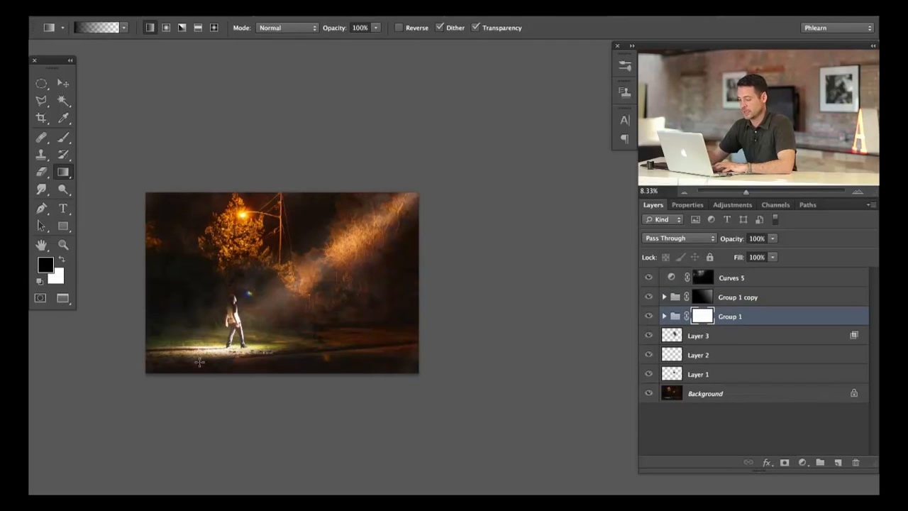
{"action": "scroll", "coordinate": [200, 362], "scroll_direction": "left", "scroll_amount": 5}
{"action": "scroll", "coordinate": [200, 362], "scroll_direction": "down", "scroll_amount": 3}
{"action": "left_click_drag", "start_coordinate": [120, 402], "coordinate": [376, 255]}
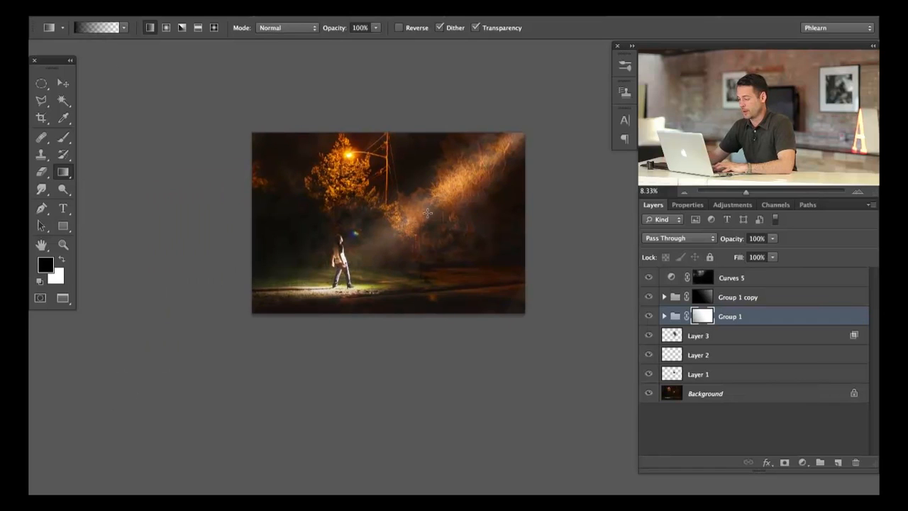
- Hide Group 1 copy and compare the picture with Group 1 hidden and shown
{"action": "left_click", "coordinate": [649, 317]}
{"action": "left_click", "coordinate": [650, 317]}
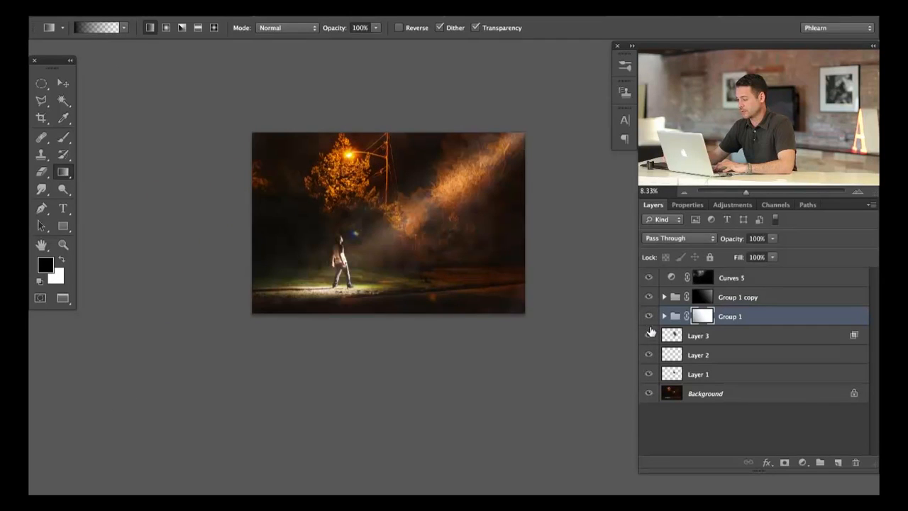
{"action": "left_click", "coordinate": [646, 297]}
{"action": "left_click", "coordinate": [648, 317]}
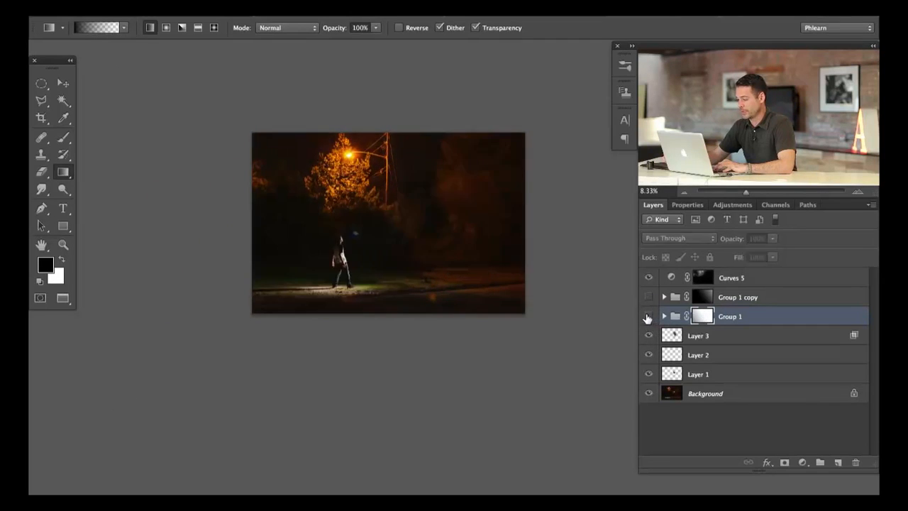
{"action": "left_click", "coordinate": [648, 316]}
{"action": "left_click", "coordinate": [648, 316]}
{"action": "left_click", "coordinate": [648, 316]}
- Compare the picture with Group 1's mask disabled and enabled, leaving the mask disabled
{"action": "left_click", "coordinate": [700, 320], "text": "shift"}
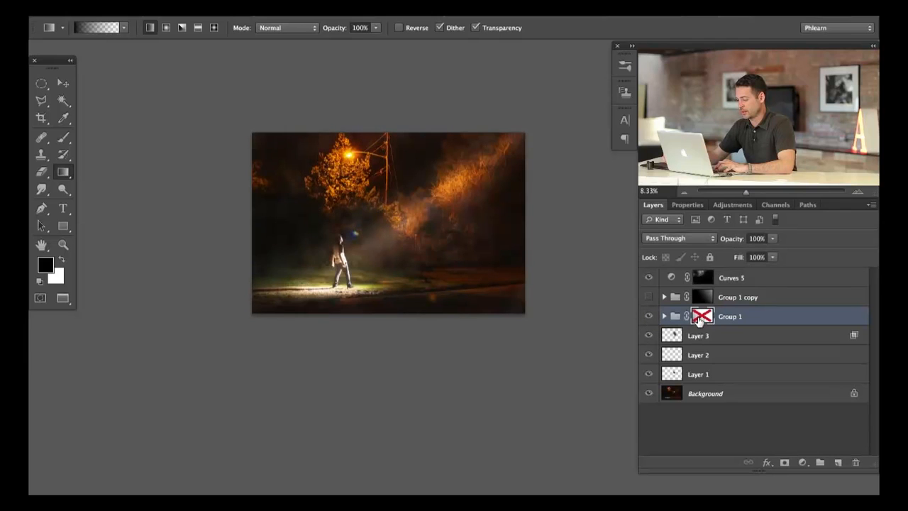
{"action": "left_click", "coordinate": [699, 321], "text": "shift"}
{"action": "left_click", "coordinate": [698, 321], "text": "shift"}
{"action": "left_click", "coordinate": [696, 321], "text": "shift"}
{"action": "left_click", "coordinate": [692, 322], "text": "shift"}
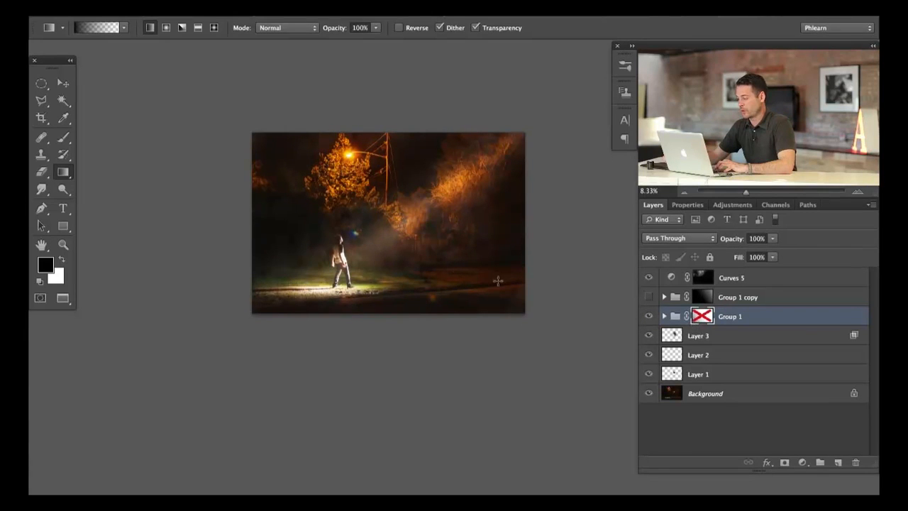
- Show Group 1 copy again and set its opacity to 73%
{"action": "left_click", "coordinate": [648, 297]}
{"action": "left_click", "coordinate": [738, 301]}
{"action": "left_click_drag", "start_coordinate": [746, 241], "coordinate": [723, 239]}
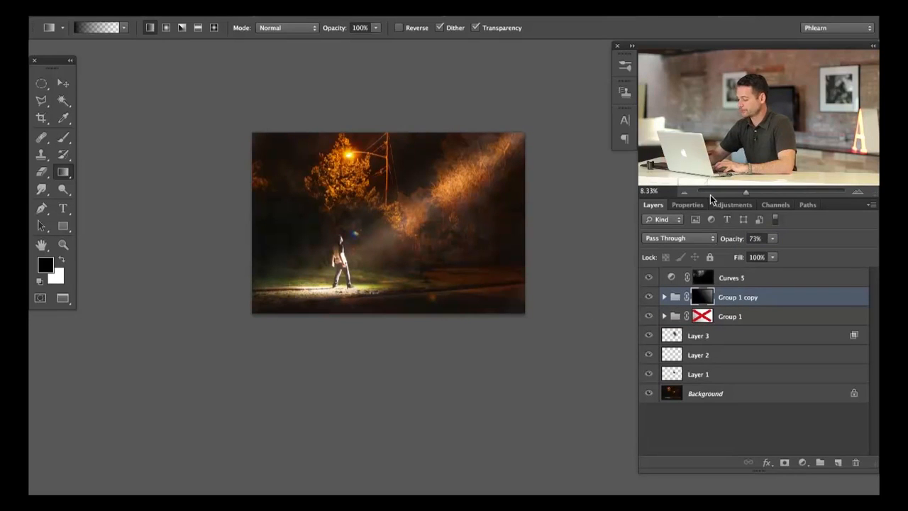
- Compare the picture with Curves 5 hidden and shown, and leave that layer hidden
{"action": "key", "text": "ctrl+plus"}
{"action": "key", "text": "ctrl+plus"}
{"action": "left_click_drag", "start_coordinate": [343, 269], "coordinate": [358, 386]}
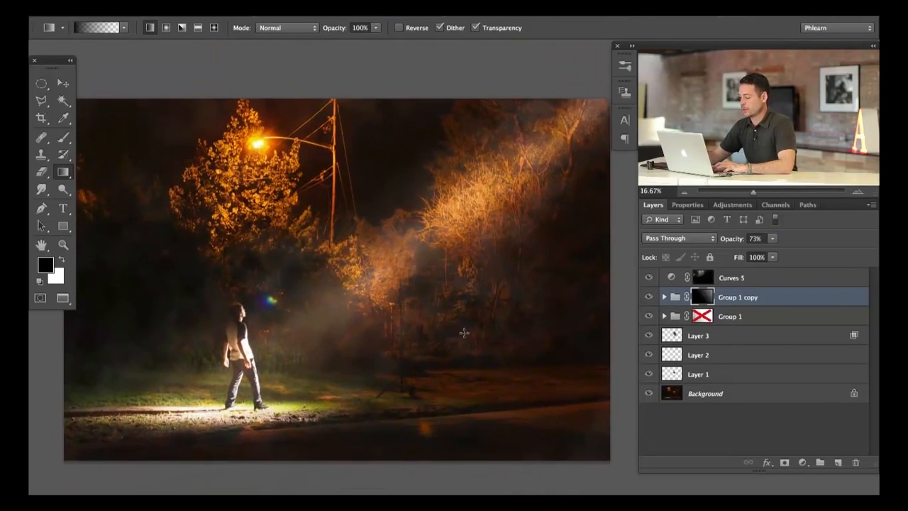
{"action": "left_click", "coordinate": [649, 278]}
{"action": "left_click", "coordinate": [649, 278]}
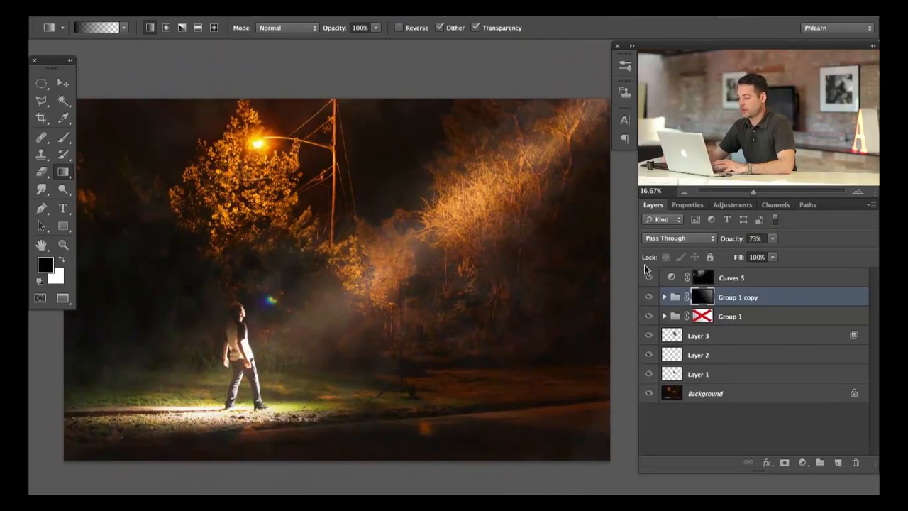
{"action": "left_click", "coordinate": [648, 278]}
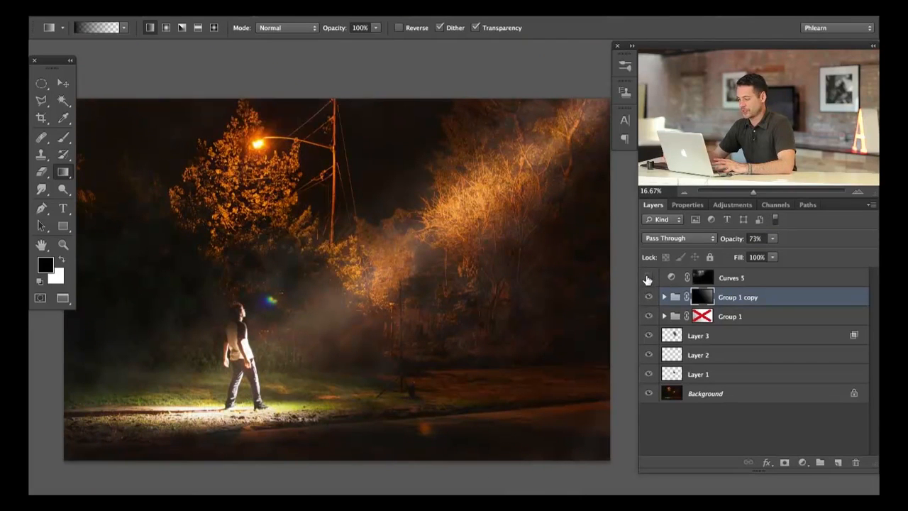
{"action": "left_click_drag", "start_coordinate": [455, 352], "coordinate": [462, 348]}
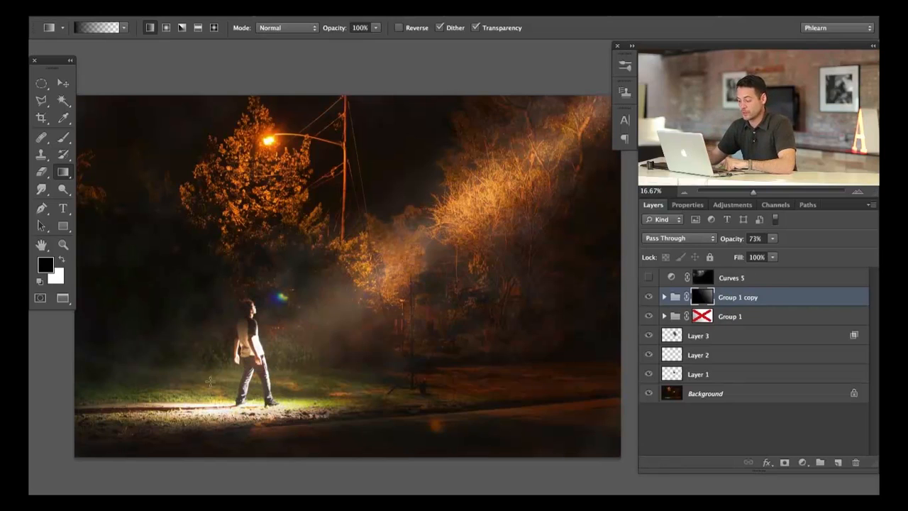
- Toggle Group 1's visibility to examine its effect on the picture with Curves 5 hidden
{"action": "left_click", "coordinate": [648, 316]}
{"action": "left_click", "coordinate": [648, 317]}
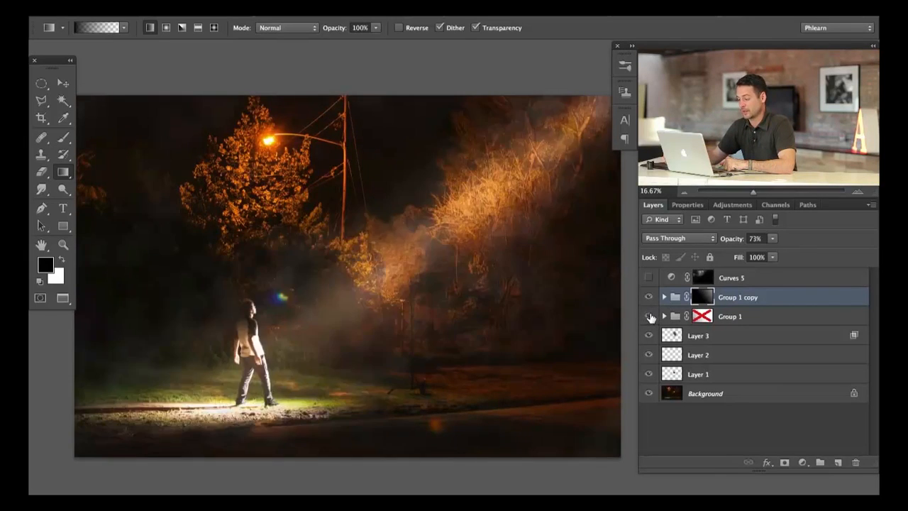
{"action": "left_click", "coordinate": [649, 316]}
{"action": "left_click", "coordinate": [648, 317]}
{"action": "left_click", "coordinate": [648, 317]}
{"action": "left_click", "coordinate": [648, 317]}
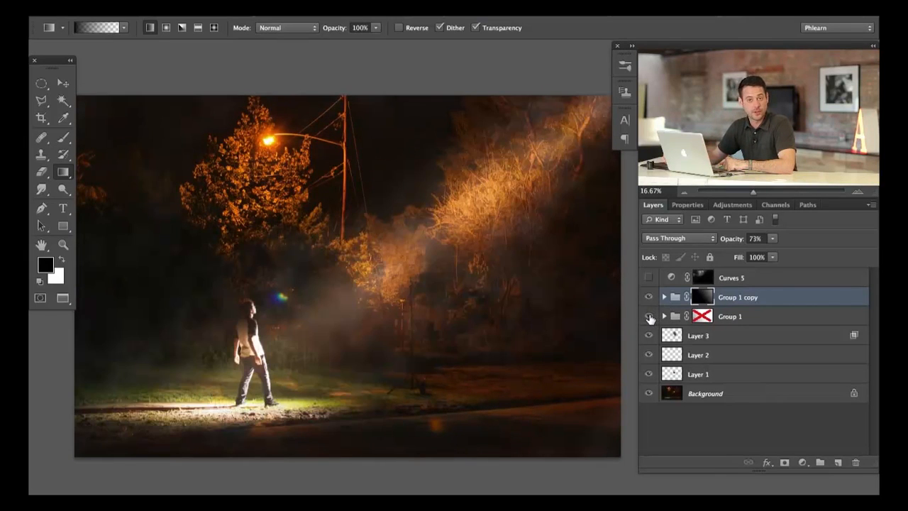
- Expand Group 1 to examine its Curves layers, hide and show the group, and collapse it again
{"action": "left_click", "coordinate": [664, 316]}
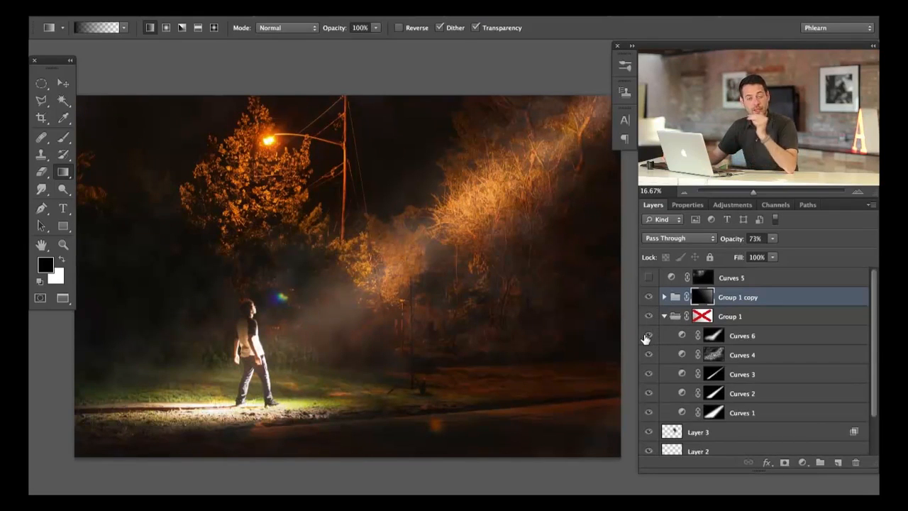
{"action": "left_click", "coordinate": [648, 317]}
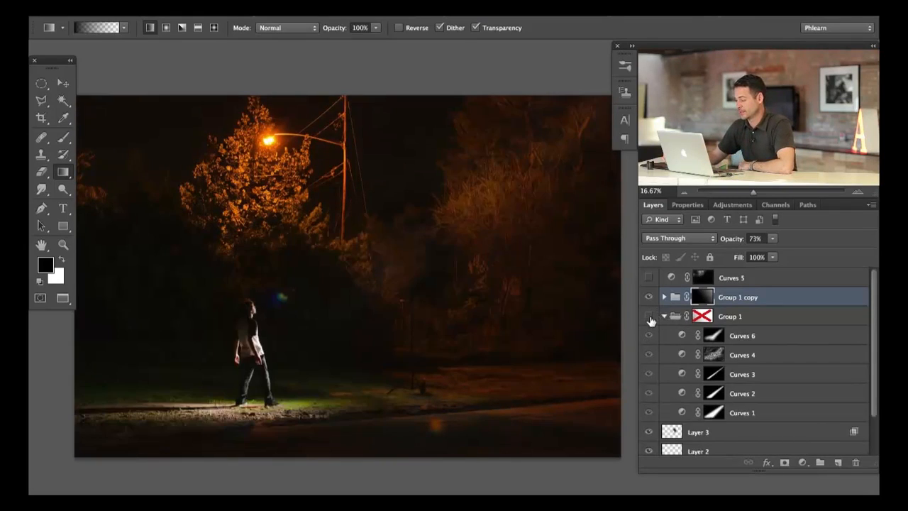
{"action": "left_click", "coordinate": [648, 316]}
{"action": "left_click", "coordinate": [664, 316]}
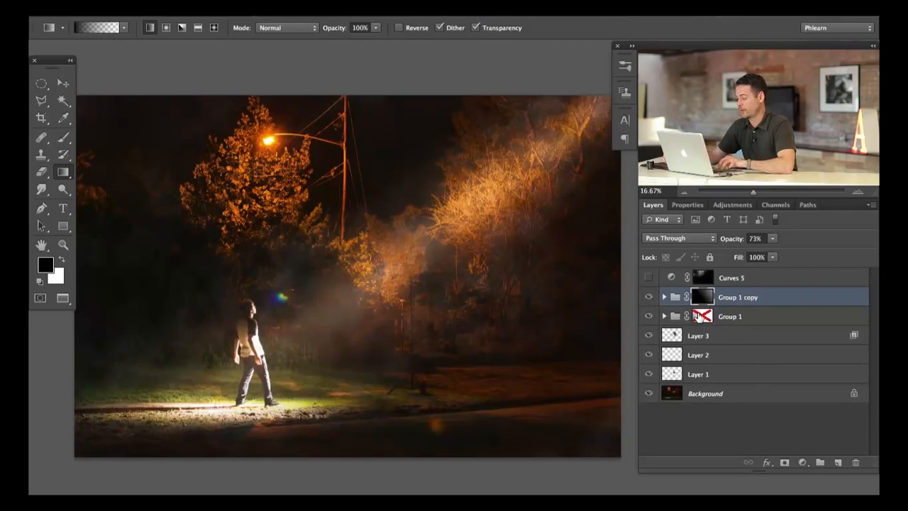
- Enable Group 1's mask again and compare the picture with Group 1 and Group 1 copy hidden and shown
{"action": "left_click", "coordinate": [699, 317], "text": "shift"}
{"action": "left_click_drag", "start_coordinate": [650, 300], "coordinate": [651, 316]}
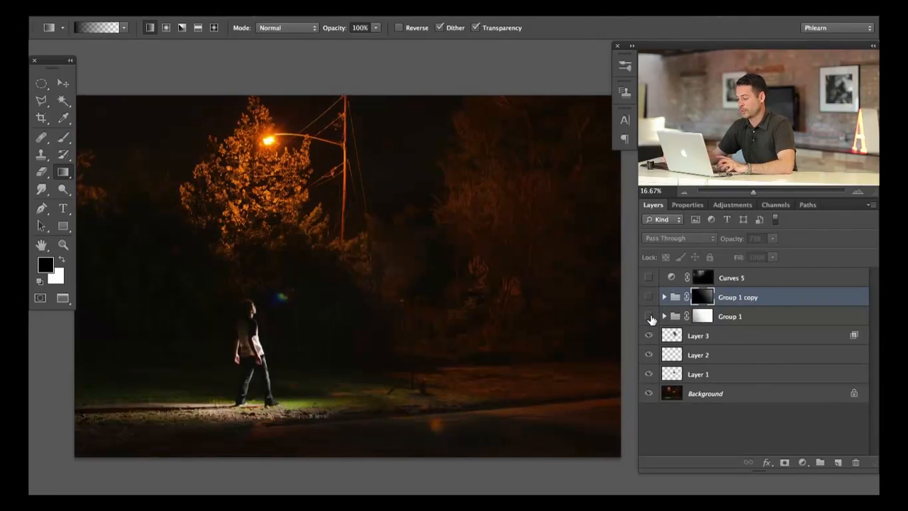
{"action": "left_click", "coordinate": [648, 298]}
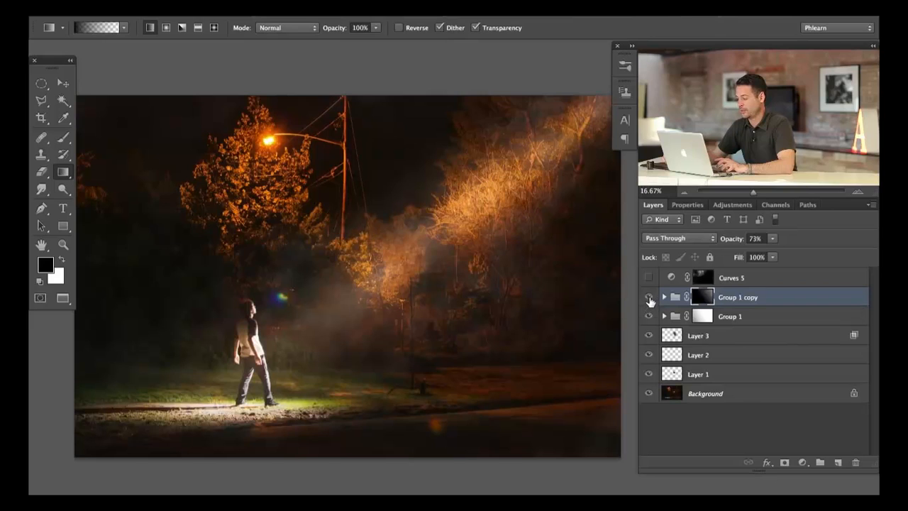
{"action": "left_click", "coordinate": [649, 298]}
{"action": "left_click", "coordinate": [649, 298]}
- Put Group 1 copy and Group 1 together into a new group
{"action": "left_click_drag", "start_coordinate": [571, 312], "coordinate": [546, 308]}
{"action": "left_click", "coordinate": [738, 319], "text": "shift"}
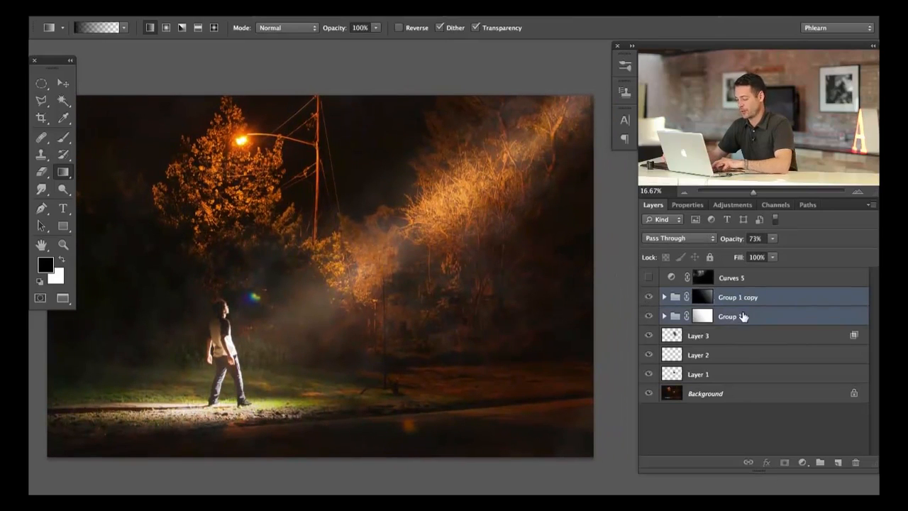
{"action": "key", "text": "ctrl+g"}
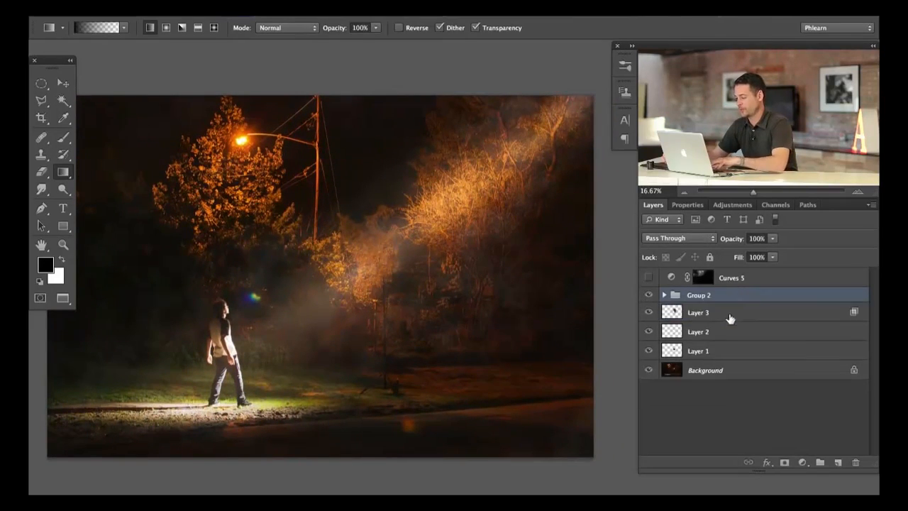
- Add a layer mask to Group 2
{"action": "left_click", "coordinate": [784, 462]}
- Try rendering Difference Clouds into Group 2's mask, and undo it
{"action": "left_click", "coordinate": [346, 14]}
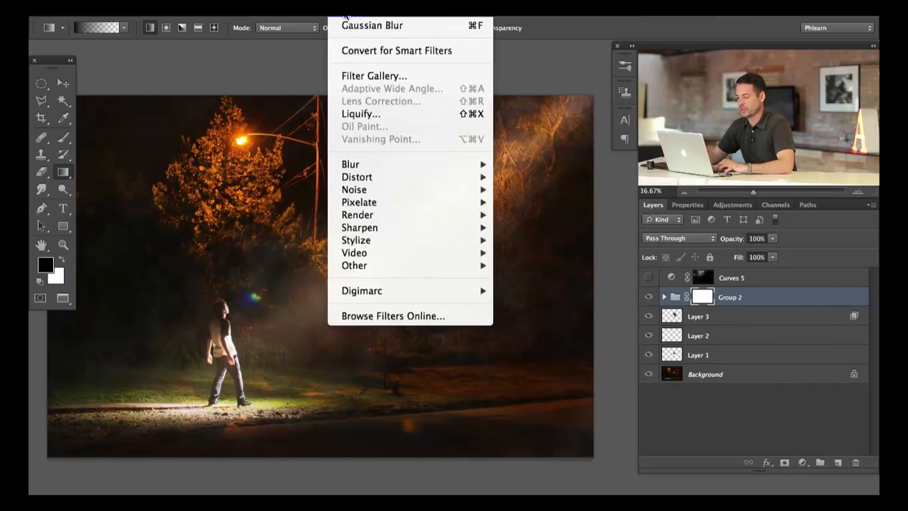
{"action": "mouse_move", "coordinate": [383, 218]}
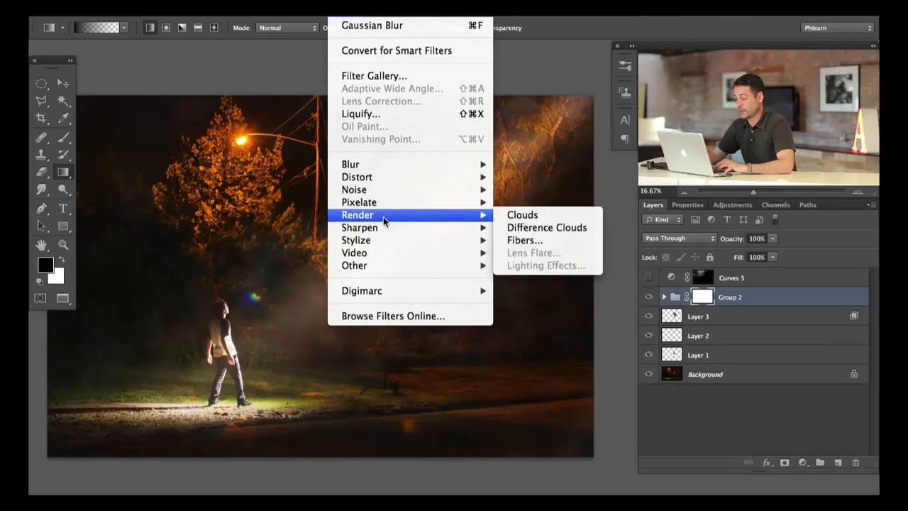
{"action": "left_click", "coordinate": [542, 227]}
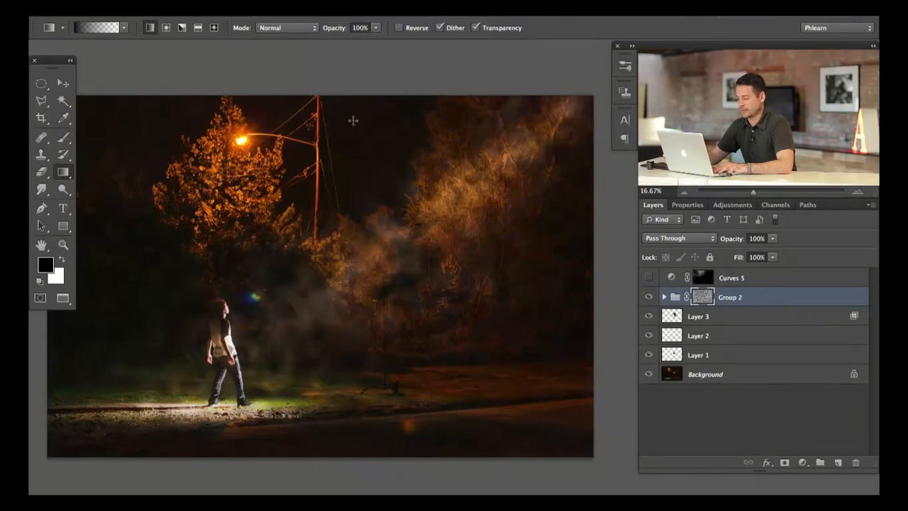
{"action": "key", "text": "ctrl+z"}
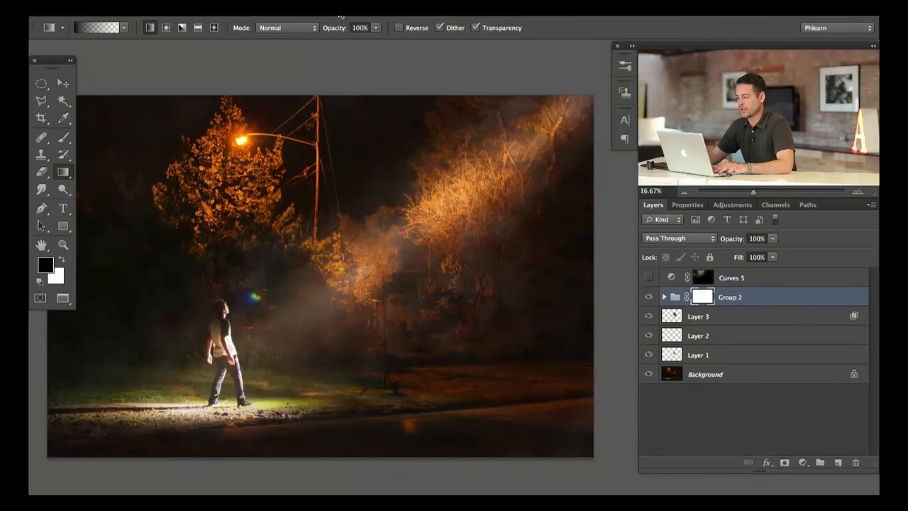
- Render Clouds into Group 2's mask and view the mask on its own briefly
{"action": "left_click", "coordinate": [340, 14]}
{"action": "mouse_move", "coordinate": [370, 206]}
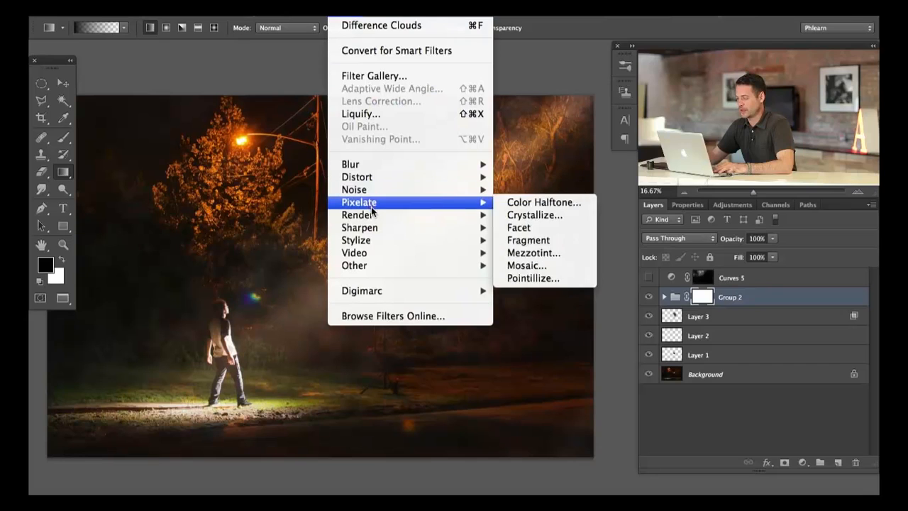
{"action": "left_click", "coordinate": [525, 214]}
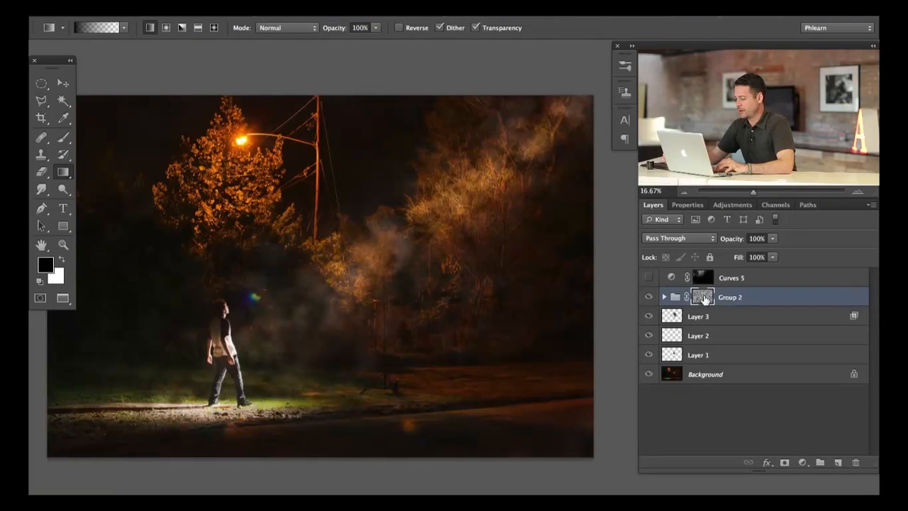
{"action": "left_click", "coordinate": [702, 296], "text": "alt"}
{"action": "left_click", "coordinate": [703, 296], "text": "alt"}
- Paint white on Group 2's mask at 10% flow with a large soft brush of about 1051 px along the light beam through the trees and haze
{"action": "key", "text": "b"}
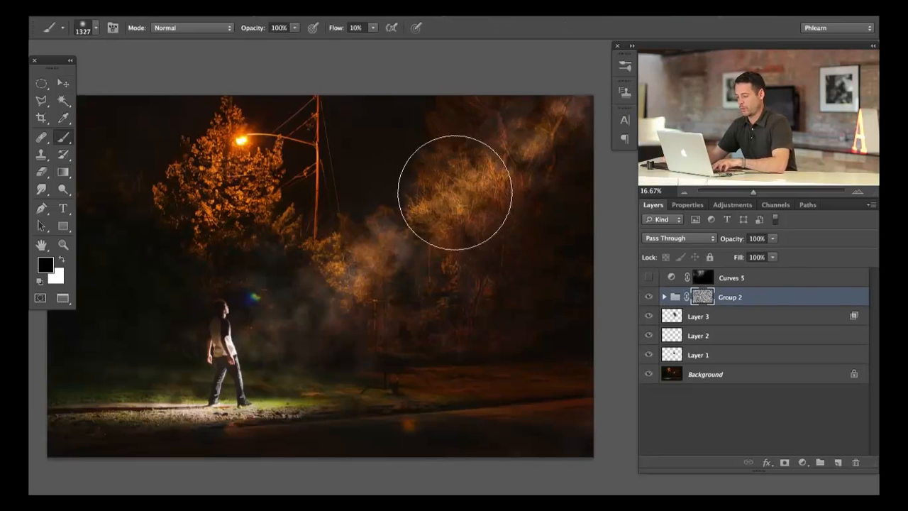
{"action": "left_click_drag", "start_coordinate": [327, 299], "coordinate": [340, 299]}
{"action": "key", "text": "x"}
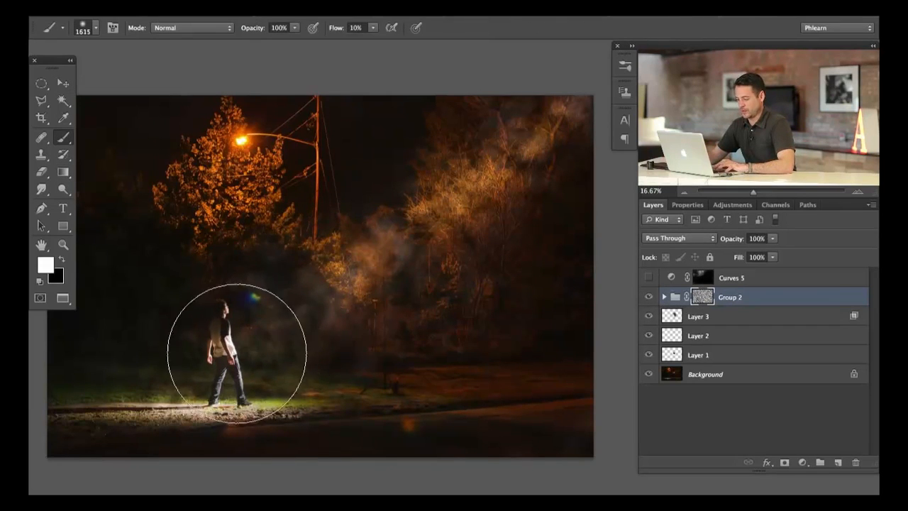
{"action": "mouse_move", "coordinate": [475, 178]}
{"action": "left_mouse_down"}
{"action": "mouse_move", "coordinate": [408, 225]}
{"action": "mouse_move", "coordinate": [545, 133]}
{"action": "mouse_move", "coordinate": [477, 155]}
{"action": "mouse_move", "coordinate": [544, 134]}
{"action": "mouse_move", "coordinate": [563, 122]}
{"action": "left_mouse_up"}
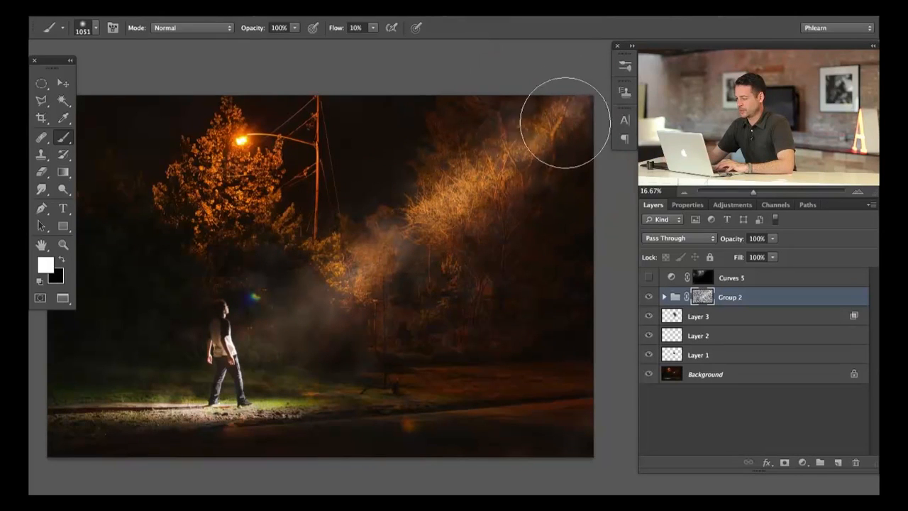
{"action": "left_click_drag", "start_coordinate": [376, 285], "coordinate": [339, 286]}
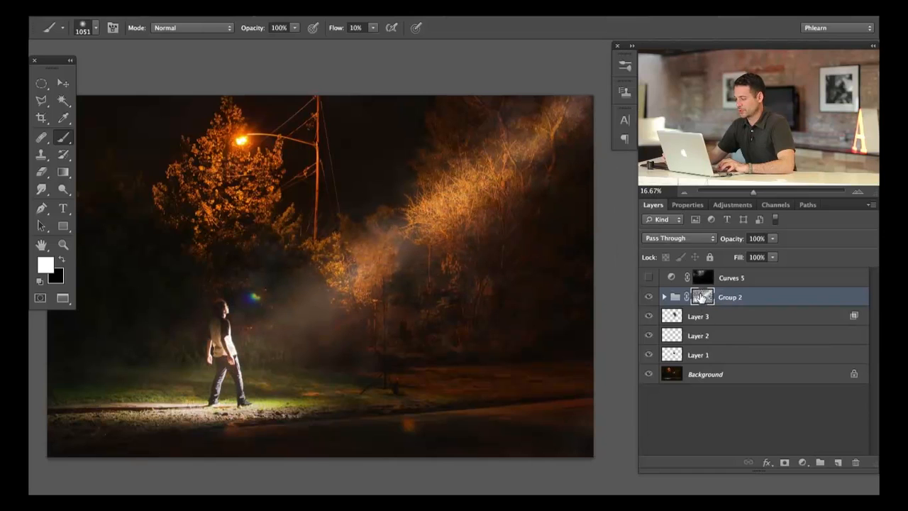
- Disable and enable Group 2's mask repeatedly to compare the haze with and without the cloud texture
{"action": "left_click", "coordinate": [700, 298], "text": "shift"}
{"action": "left_click", "coordinate": [702, 299], "text": "shift"}
{"action": "left_click", "coordinate": [702, 299], "text": "shift"}
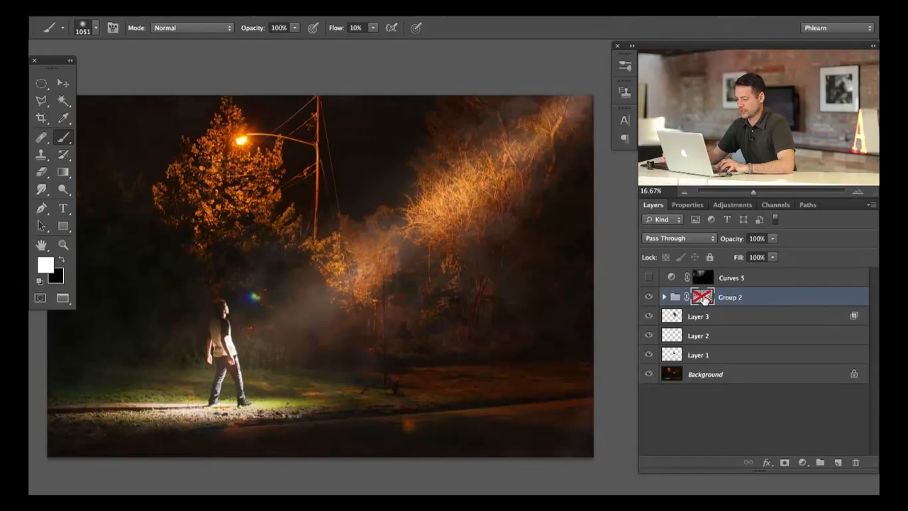
{"action": "left_click", "coordinate": [702, 298], "text": "shift"}
{"action": "left_click", "coordinate": [702, 298], "text": "shift"}
{"action": "left_click", "coordinate": [702, 299], "text": "shift"}
{"action": "left_click", "coordinate": [702, 298], "text": "shift"}
{"action": "left_click", "coordinate": [702, 298], "text": "shift"}
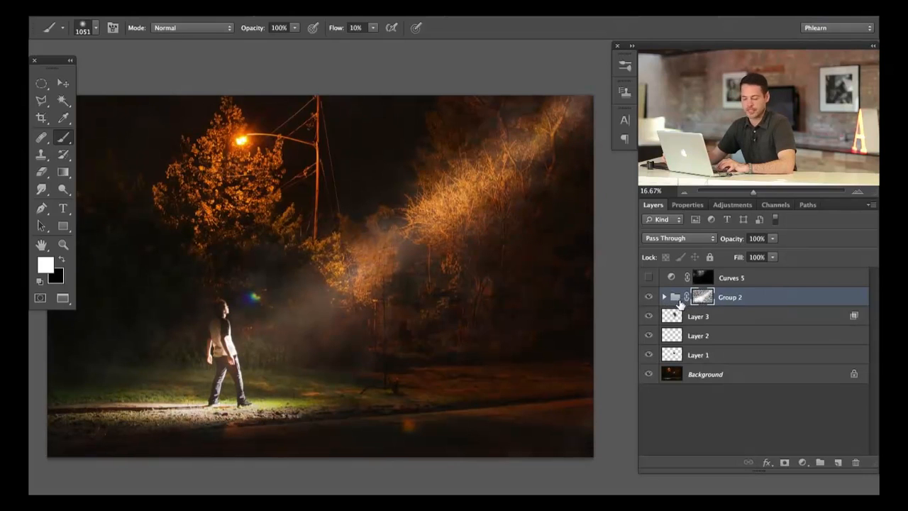